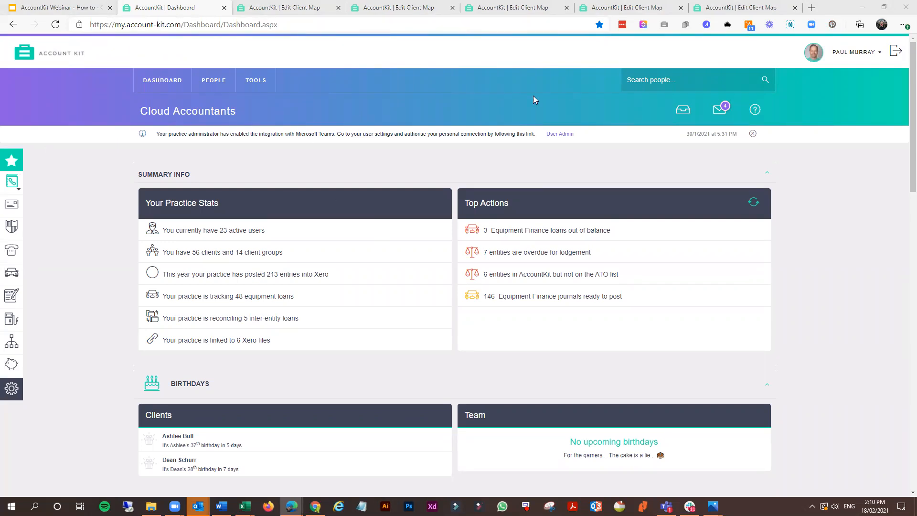
# - Search people for "bull" and open the Bull Family Group client group
pyautogui.click(661, 80)
pyautogui.write('bull')
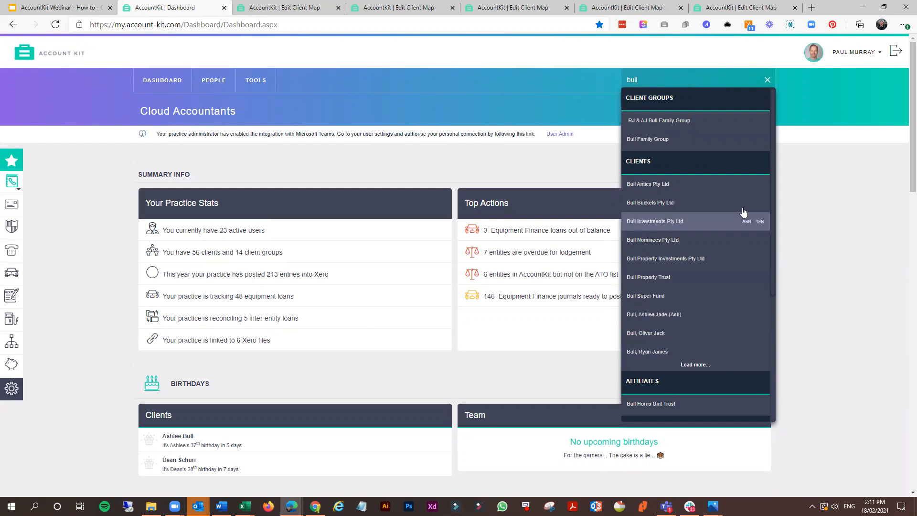
pyautogui.scroll(-4, 749, 298)
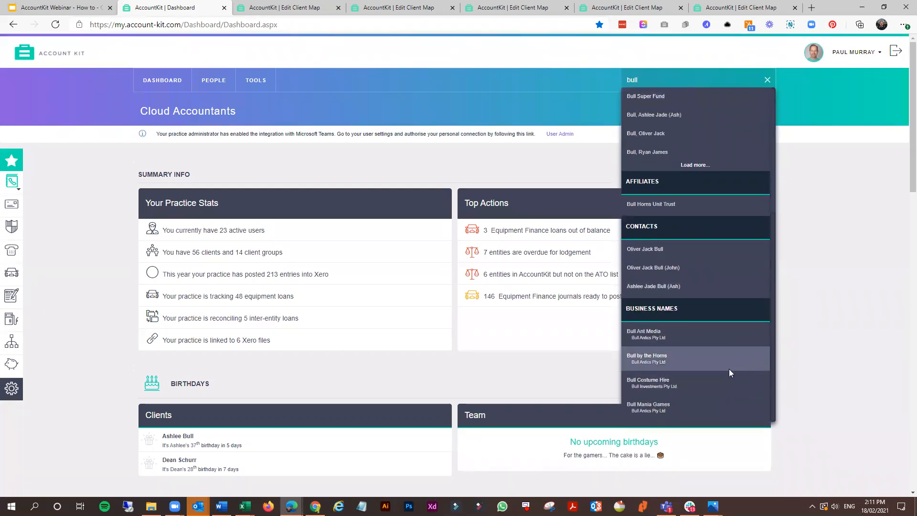
pyautogui.scroll(4, 729, 369)
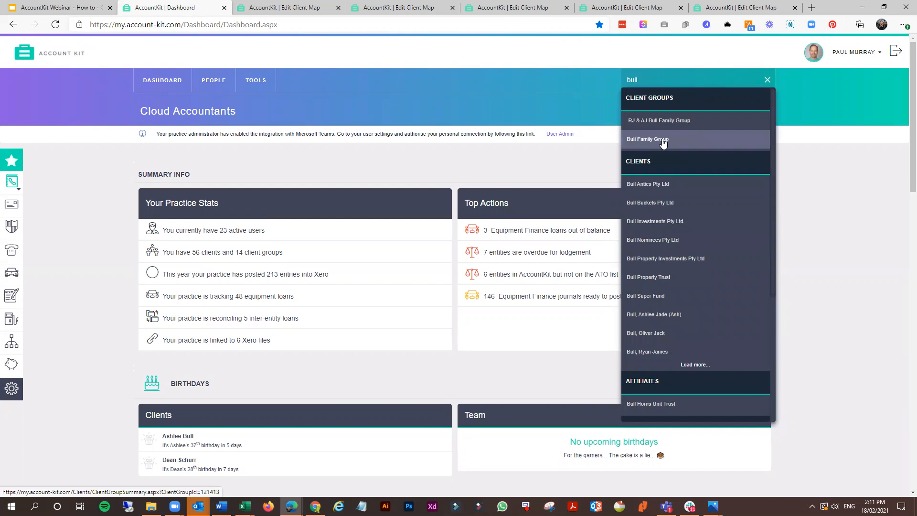
pyautogui.click(663, 139)
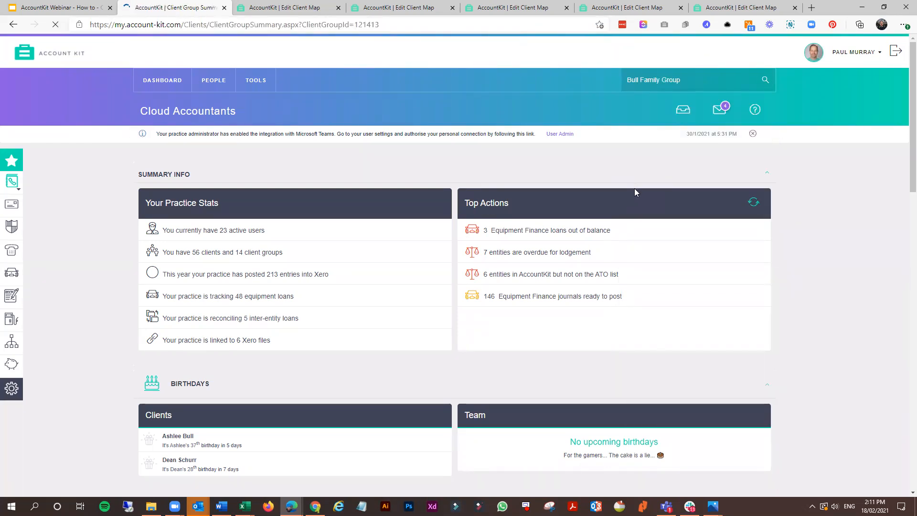
# - Review the Bull Family Group's client entities and open the Bull Antics Pty Ltd record
pyautogui.scroll(-1, 811, 258)
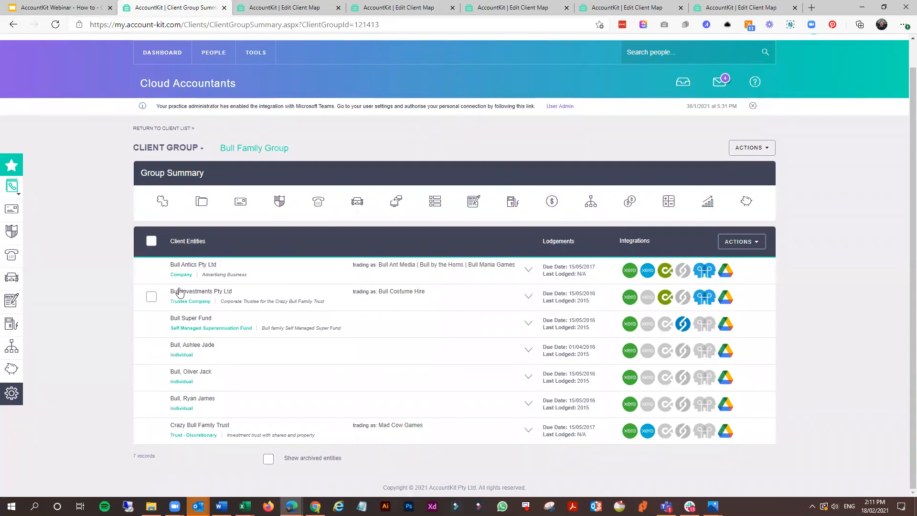
pyautogui.moveTo(207, 275); pyautogui.dragTo(245, 281)
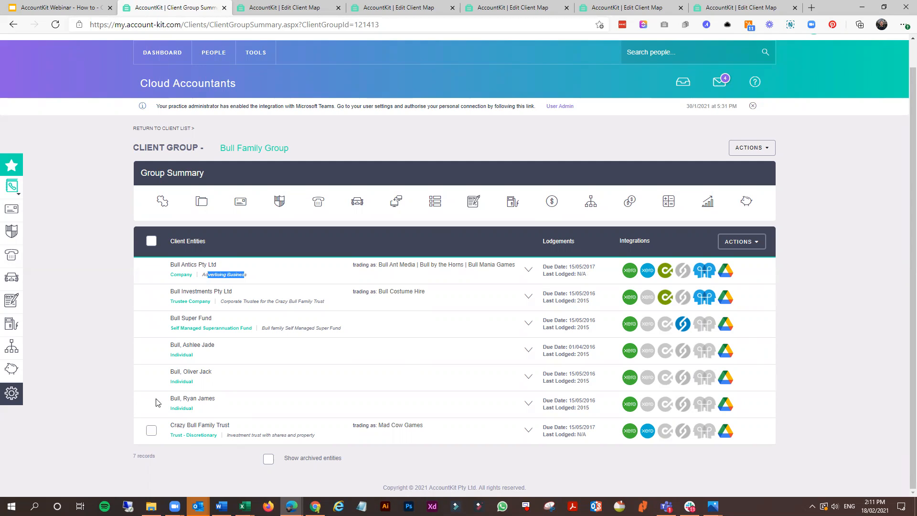
pyautogui.click(84, 308)
pyautogui.click(193, 265)
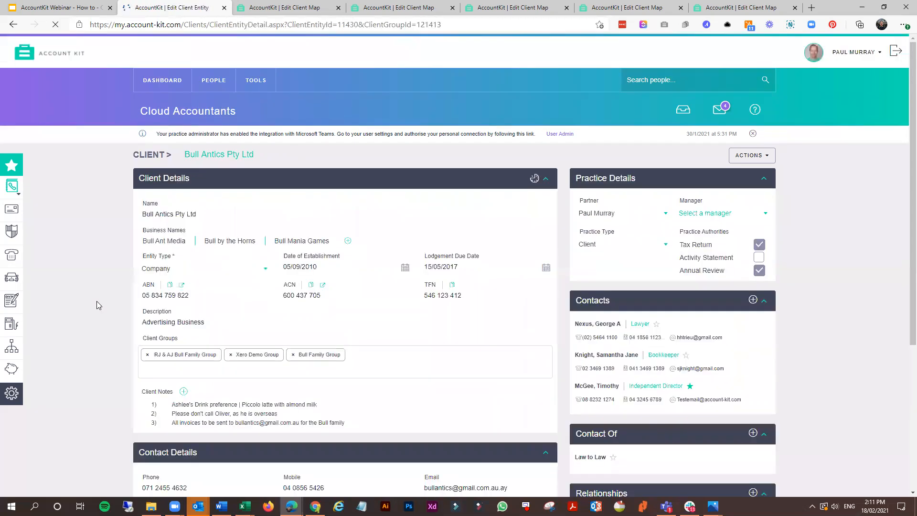
# - View the client groups that can be assigned to Bull Antics Pty Ltd without choosing one
pyautogui.scroll(-3, 97, 302)
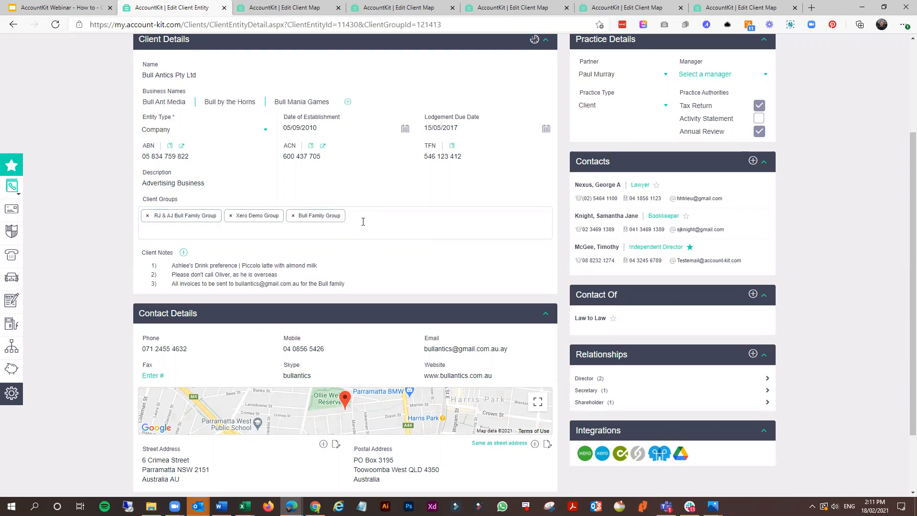
pyautogui.click(363, 221)
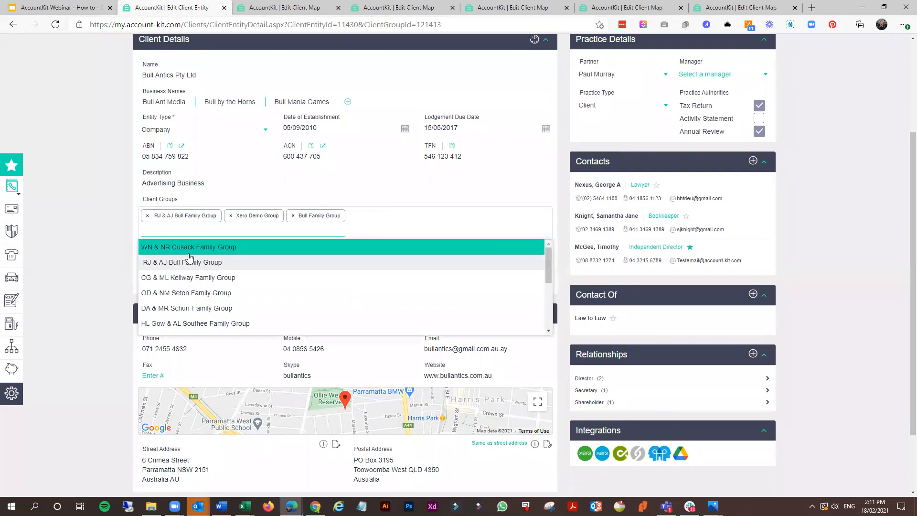
pyautogui.click(97, 187)
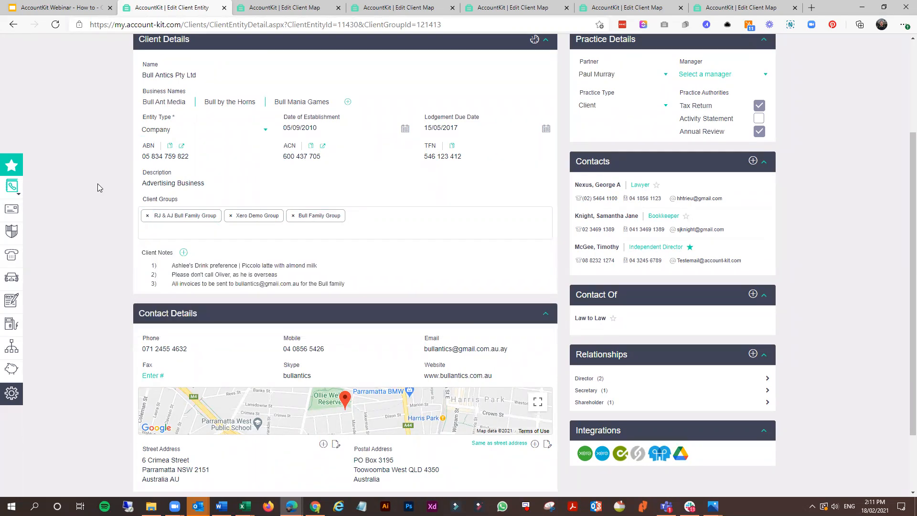
# - Show the Now Infinity company details for Bull Antics Pty Ltd and expand its Shareholder relationships
pyautogui.scroll(-2, 854, 212)
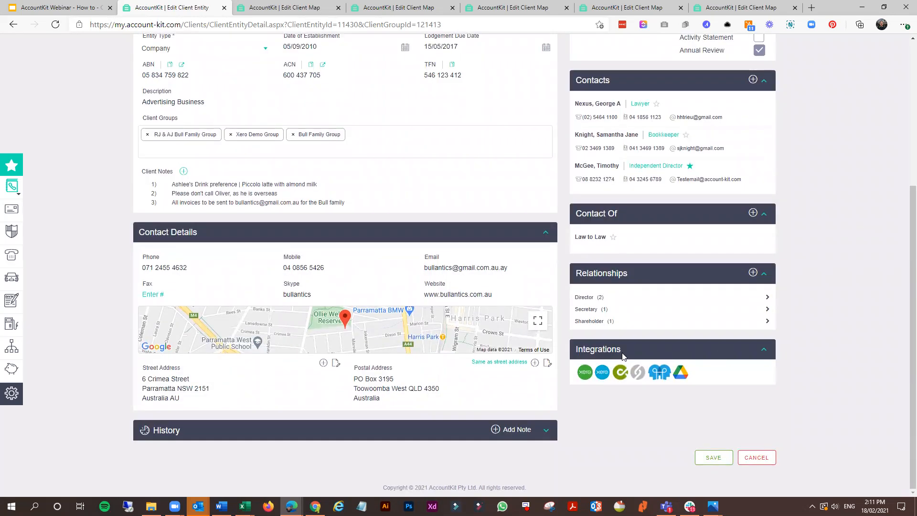
pyautogui.click(661, 377)
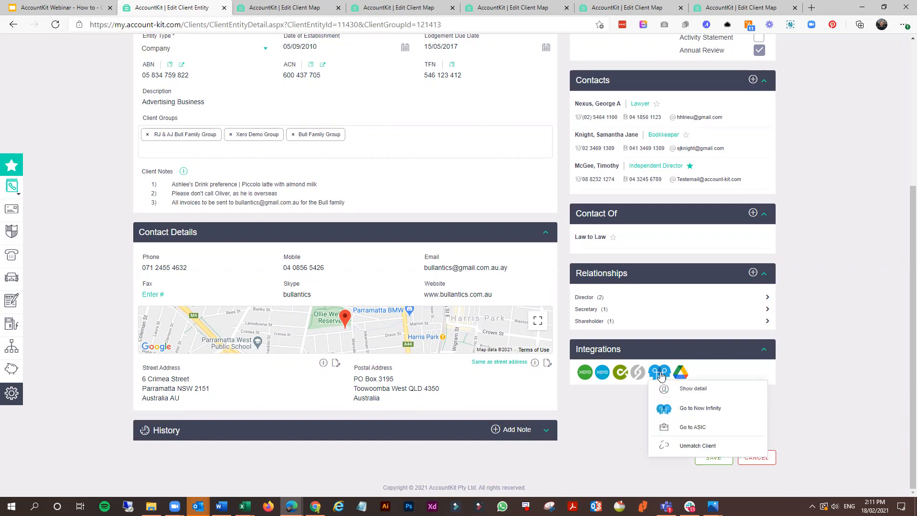
pyautogui.click(730, 396)
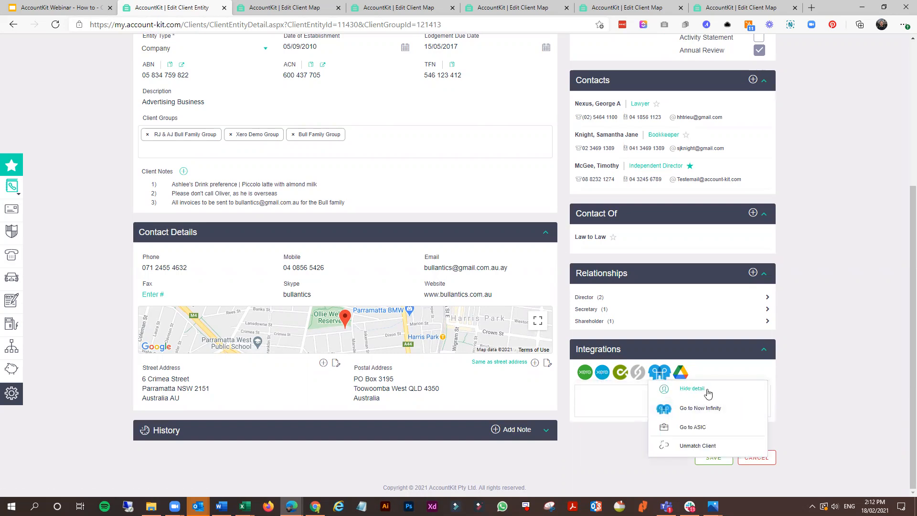
pyautogui.scroll(-3, 806, 325)
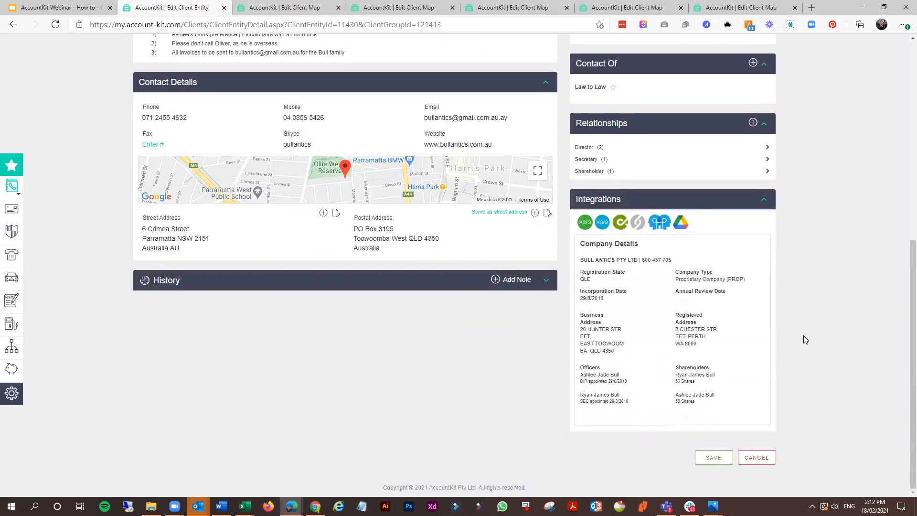
pyautogui.click(768, 172)
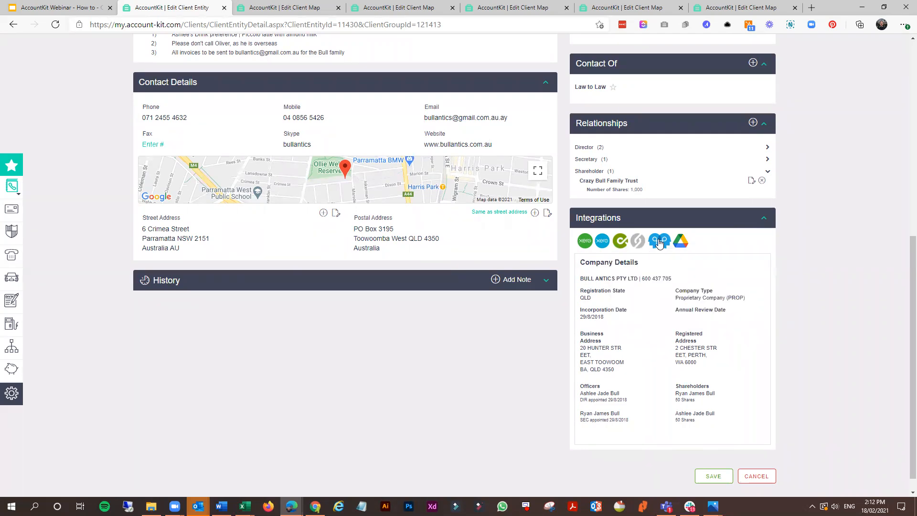
pyautogui.moveTo(659, 243)
# - Open the practice's client list under People and search it for "bull"
pyautogui.scroll(8, 862, 303)
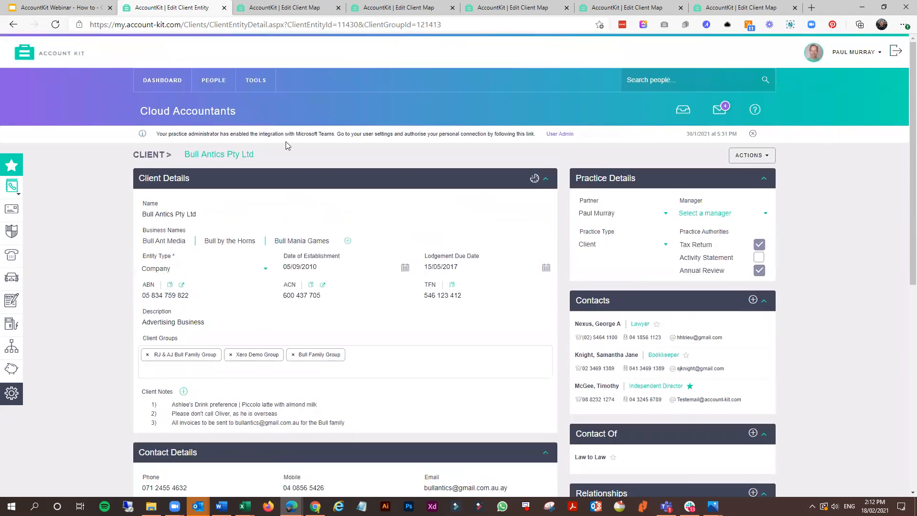
pyautogui.click(219, 82)
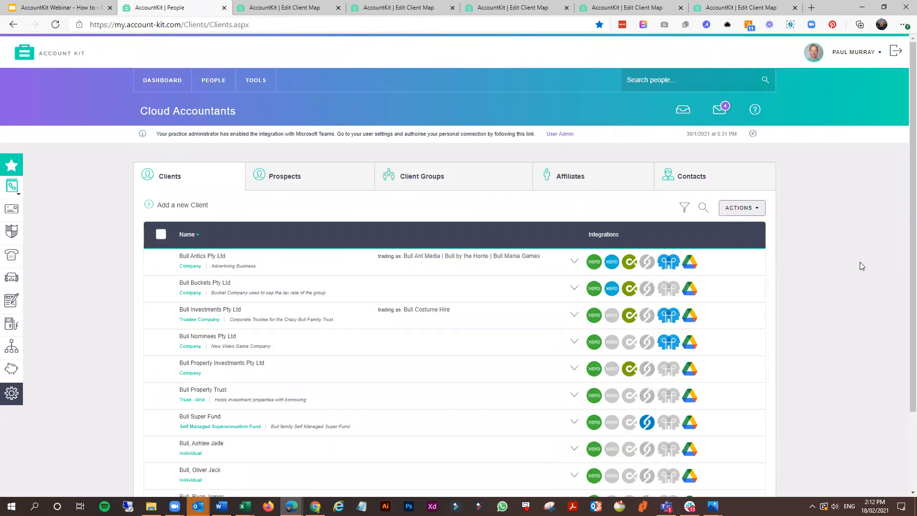
pyautogui.click(703, 209)
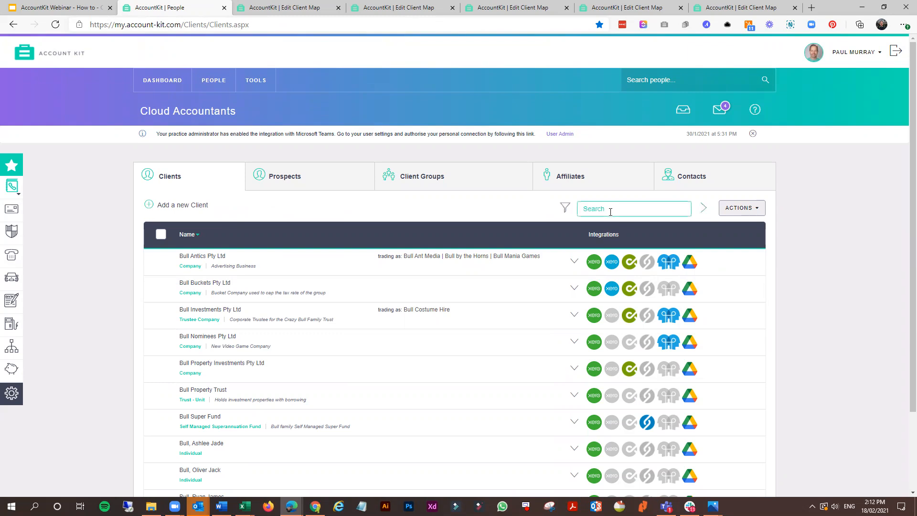
pyautogui.write('bull')
pyautogui.scroll(-2, 795, 257)
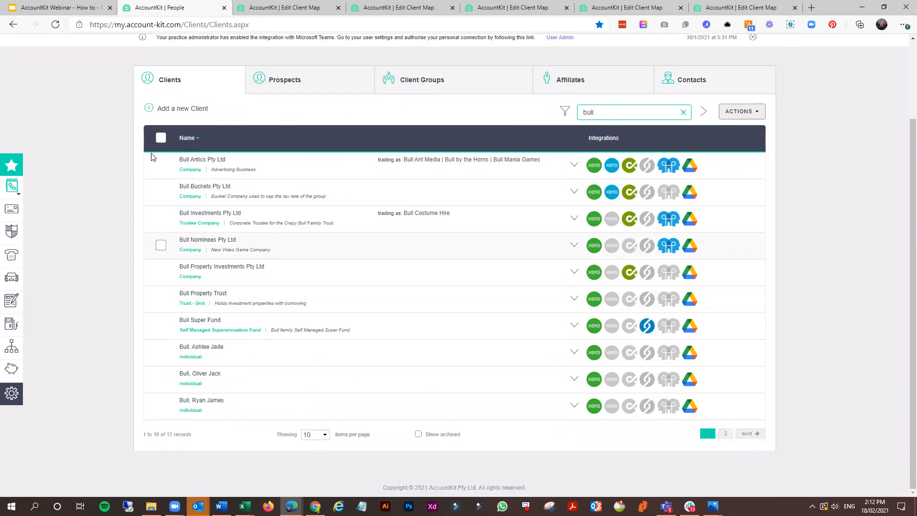
# - Try to bulk assign all the listed clients to the RJ & AJ Bull Family Group
pyautogui.click(162, 138)
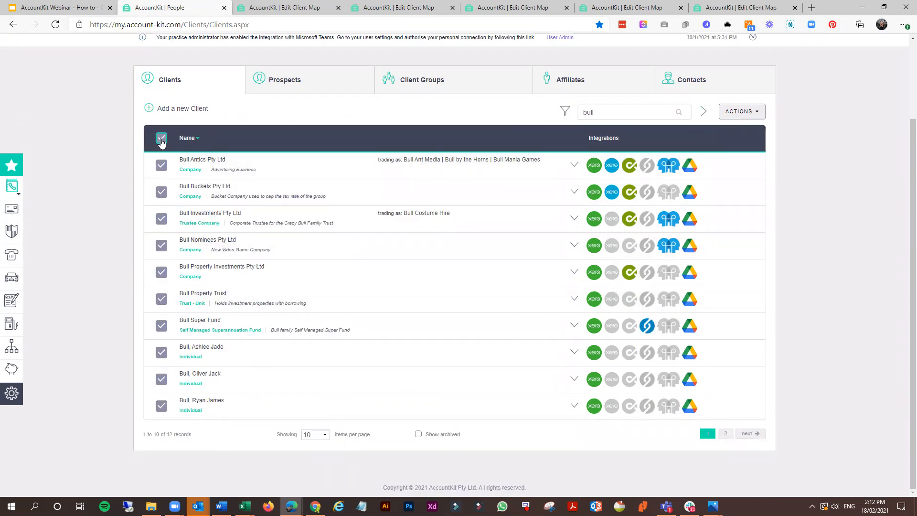
pyautogui.click(754, 112)
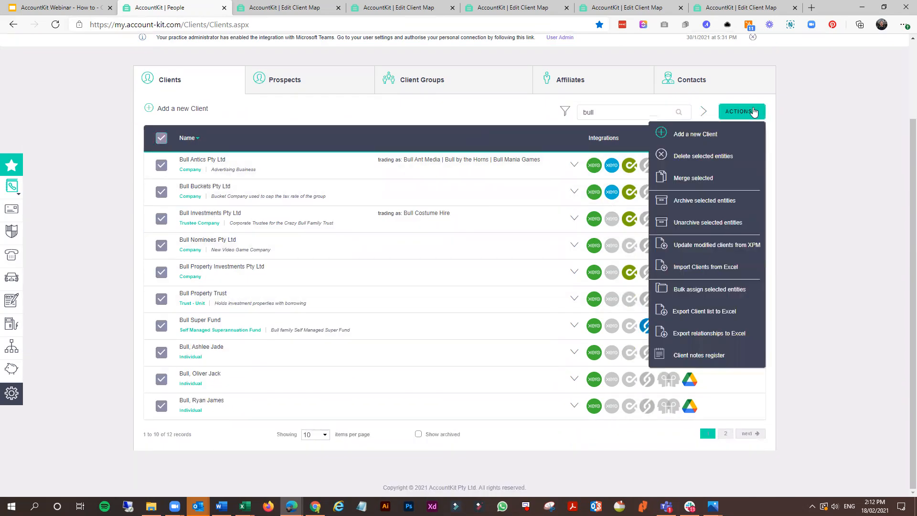
pyautogui.click(698, 286)
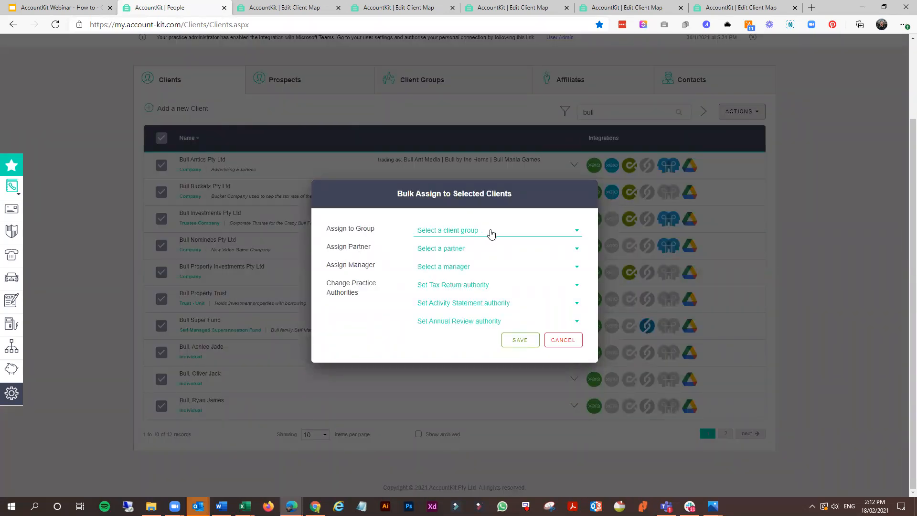
pyautogui.click(483, 233)
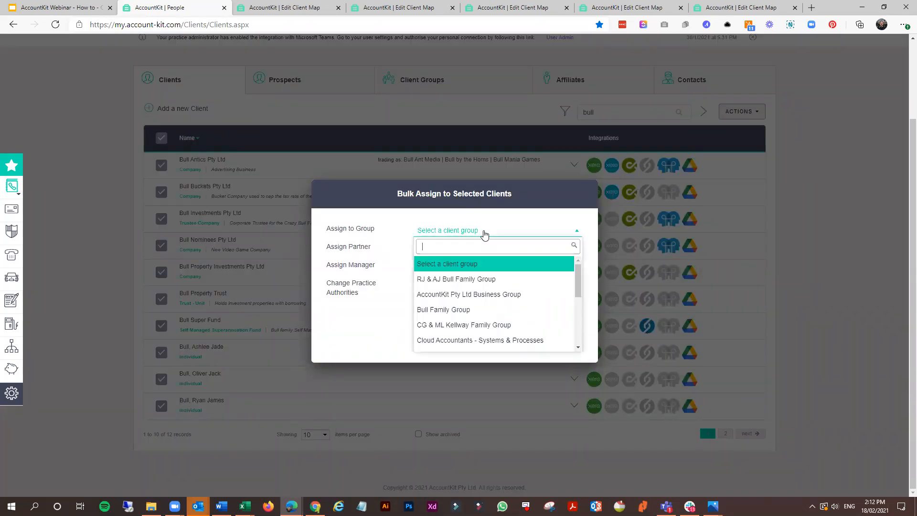
pyautogui.click(481, 278)
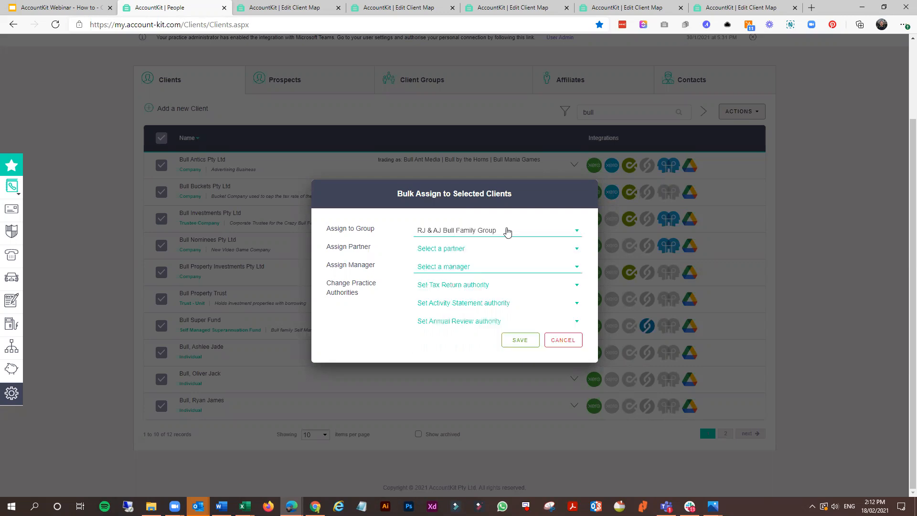
pyautogui.click(564, 340)
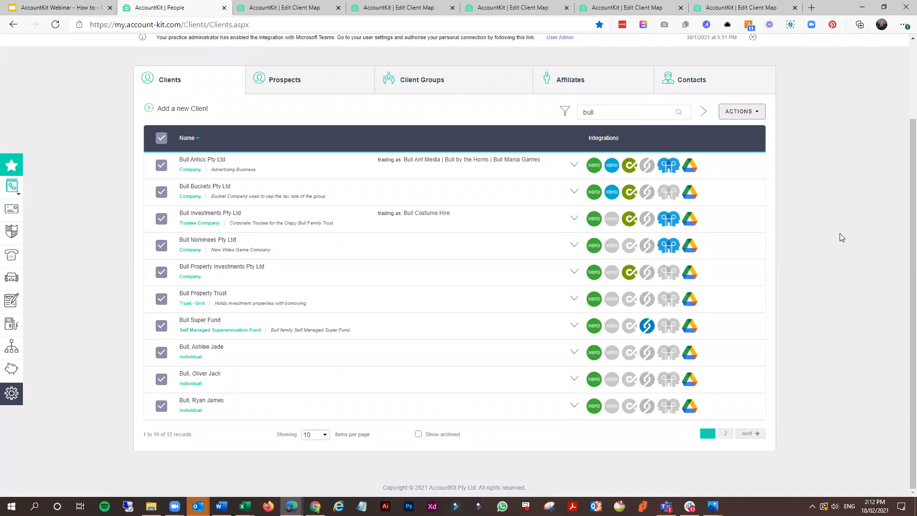
# - Open the Lists and Tags in Practice Settings and examine the Business Types under People
pyautogui.scroll(2, 840, 234)
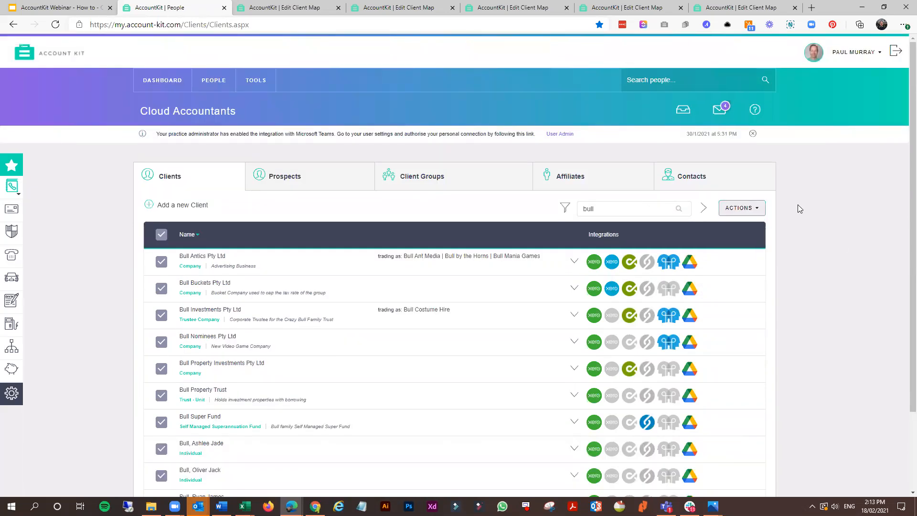
pyautogui.click(856, 52)
pyautogui.click(862, 95)
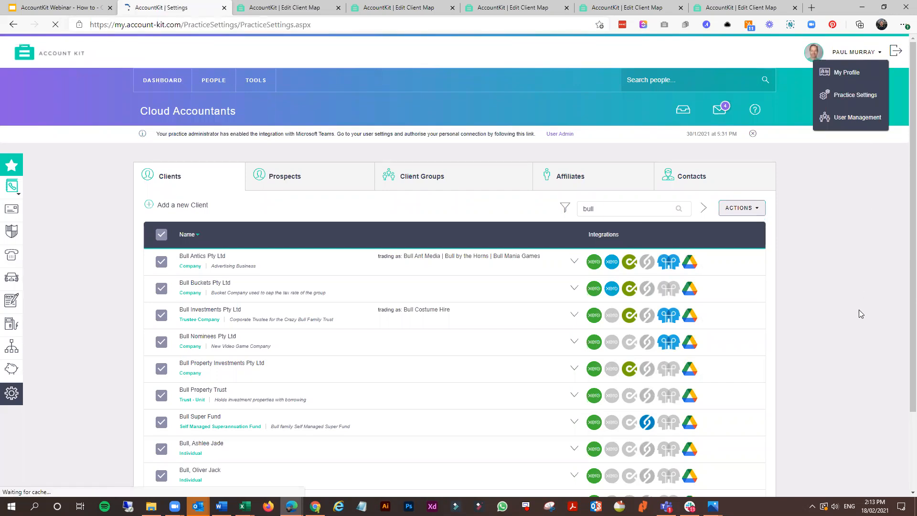
pyautogui.click(541, 185)
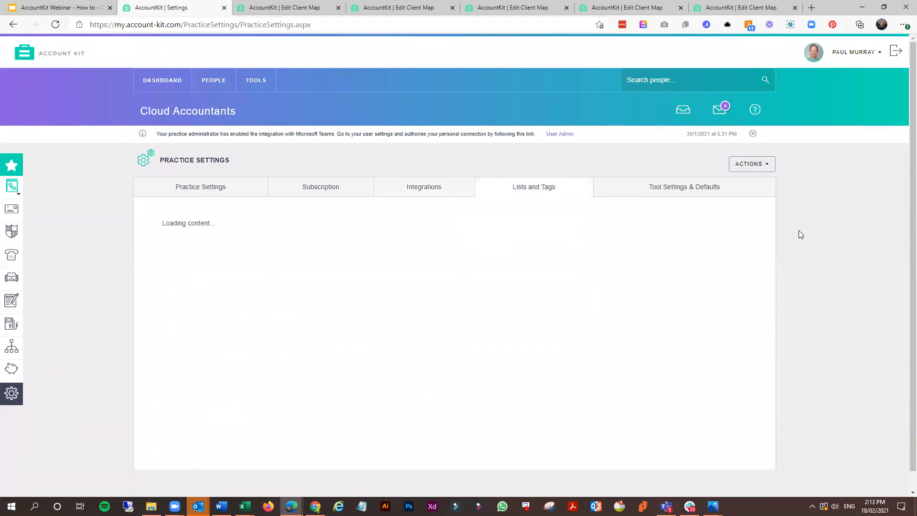
pyautogui.scroll(-1, 799, 230)
pyautogui.click(748, 234)
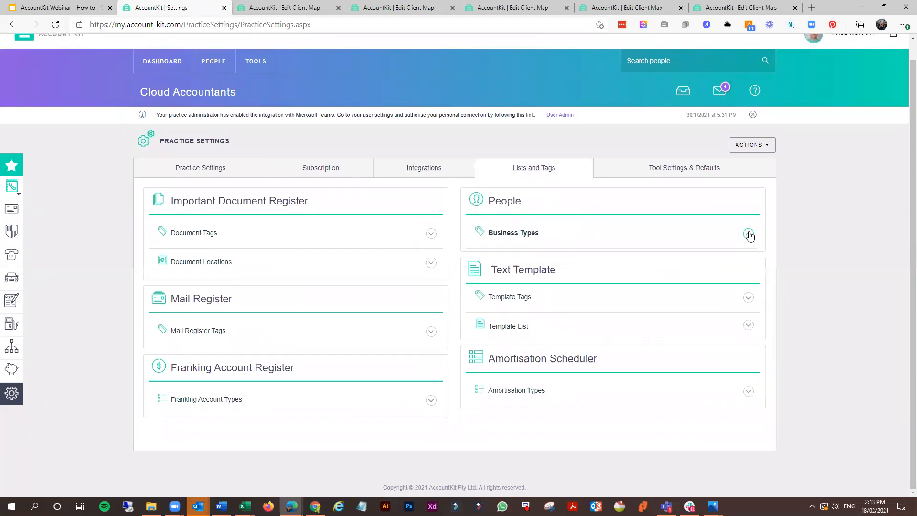
pyautogui.scroll(-3, 790, 243)
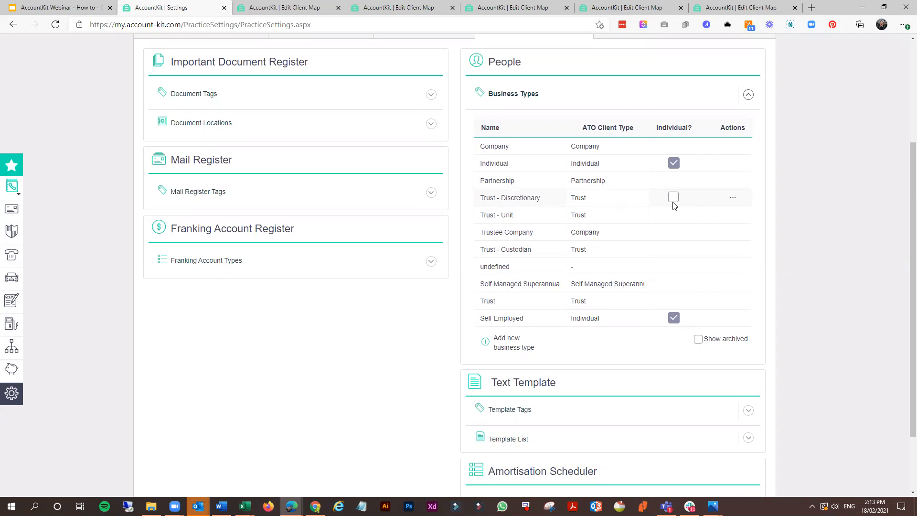
# - Open the Client Map settings under Tool Settings & Defaults and examine the general and theme settings
pyautogui.scroll(3, 826, 231)
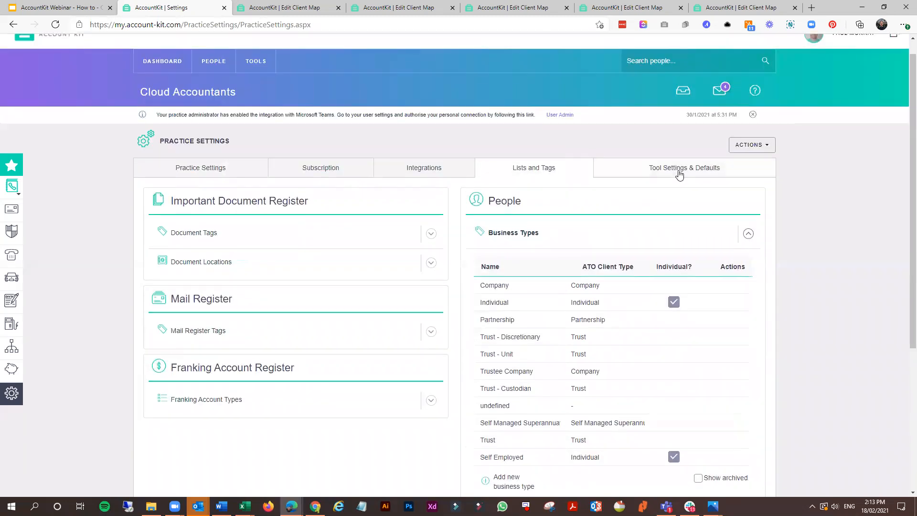
pyautogui.click(678, 172)
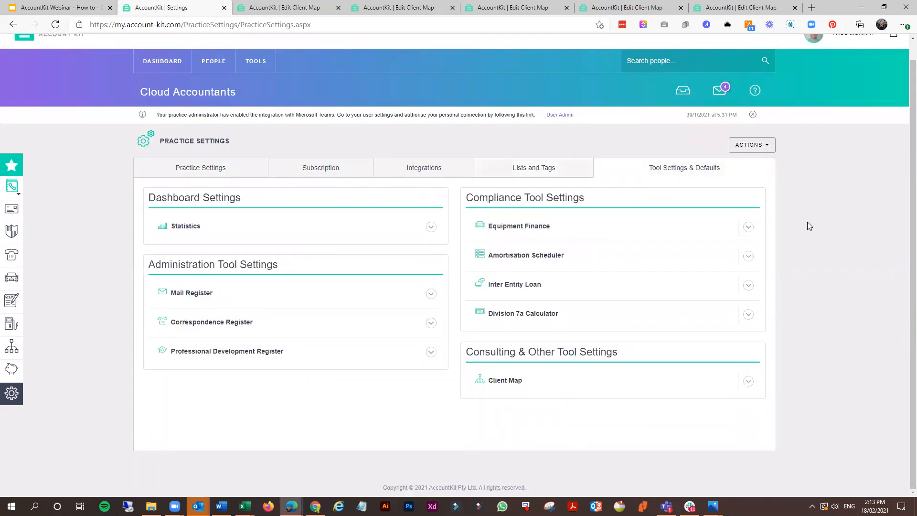
pyautogui.click(749, 381)
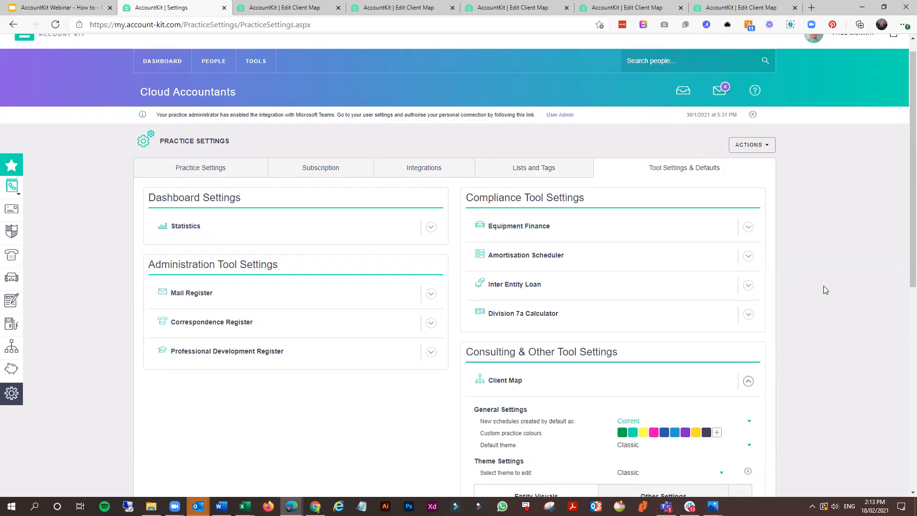
pyautogui.scroll(-8, 823, 286)
pyautogui.scroll(2, 825, 283)
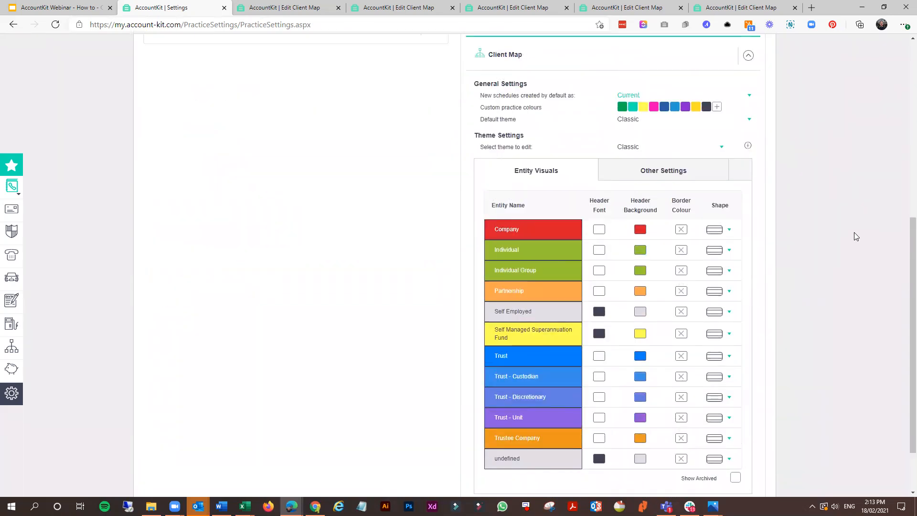
pyautogui.scroll(1, 854, 232)
pyautogui.scroll(1, 854, 232)
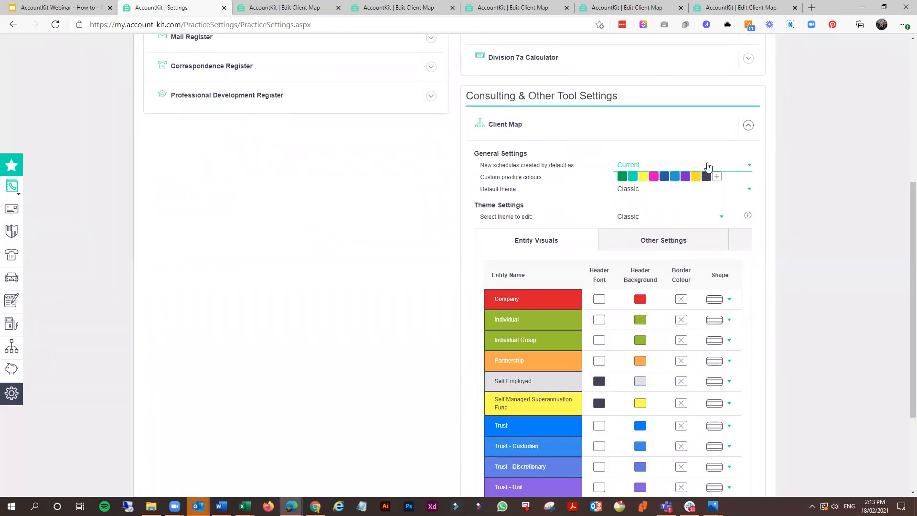
# - Check the Client Map options for the default status of new schedules and the default theme, leaving Current and Classic selected
pyautogui.click(709, 166)
pyautogui.click(709, 167)
pyautogui.click(720, 195)
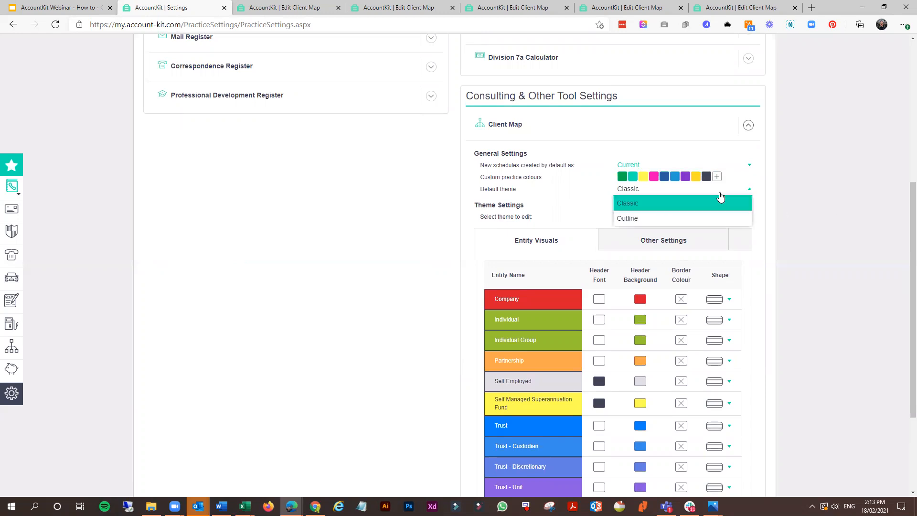
pyautogui.click(719, 192)
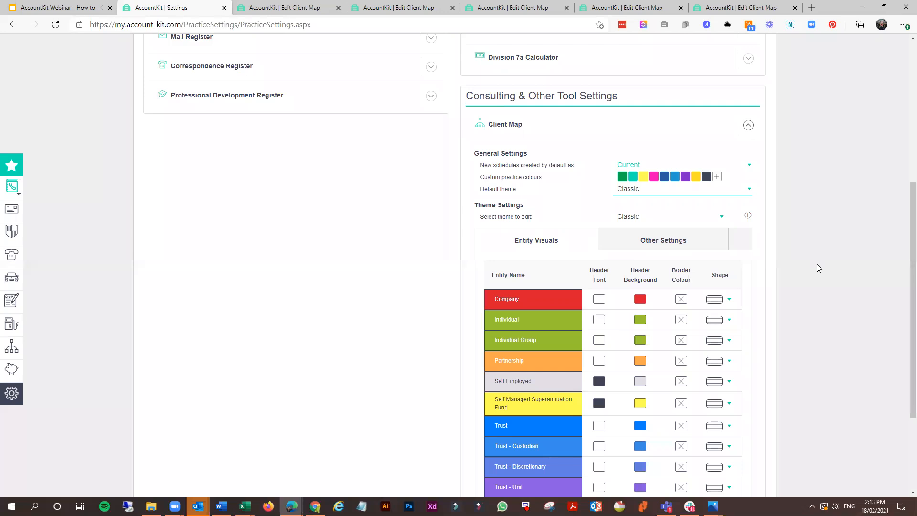
# - Examine the Classic theme's Other Settings for visual, header, body, footer and line options, and check which themes can be edited
pyautogui.scroll(-2, 773, 304)
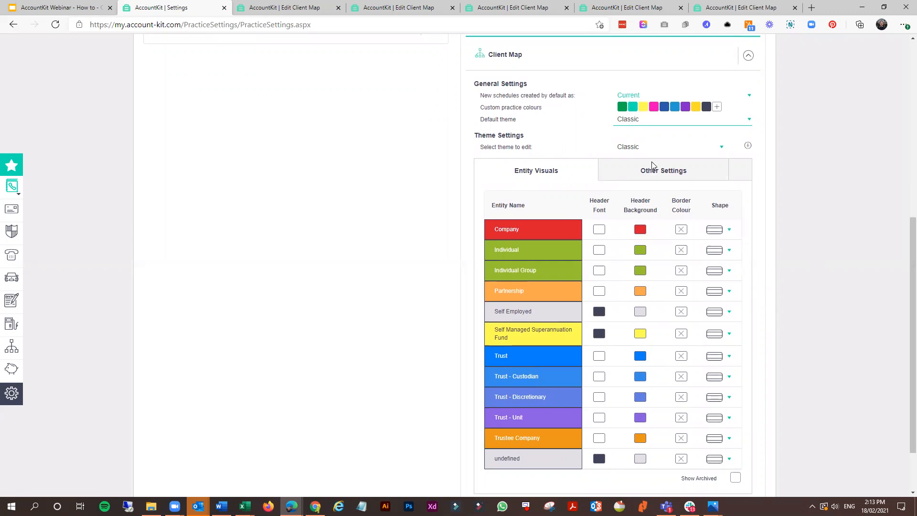
pyautogui.click(670, 171)
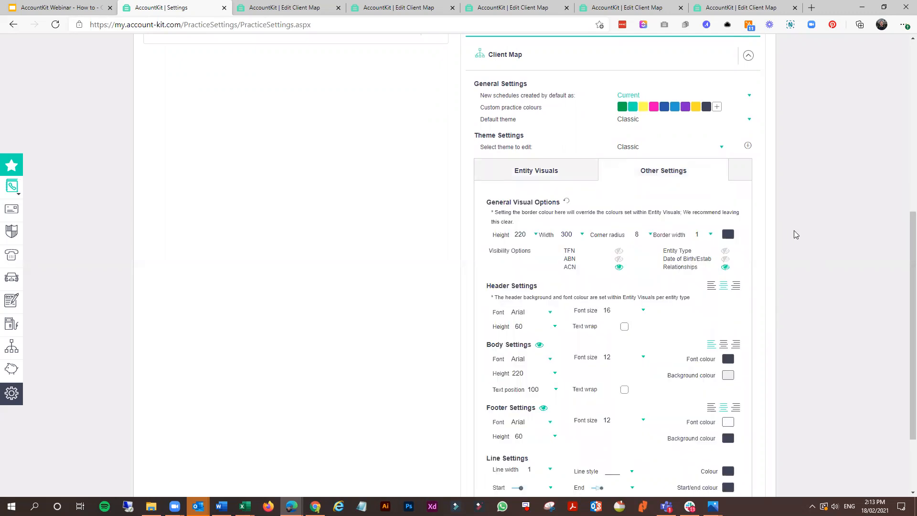
pyautogui.scroll(-2, 795, 234)
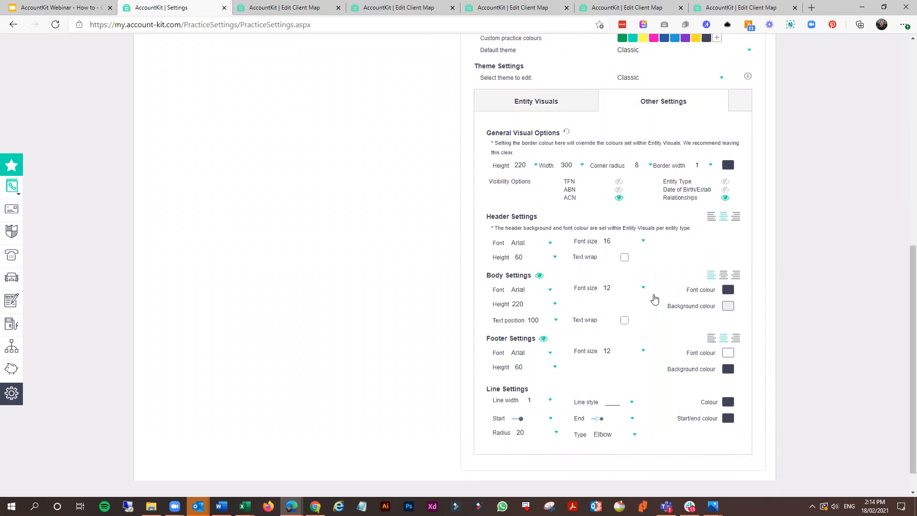
pyautogui.scroll(2, 786, 314)
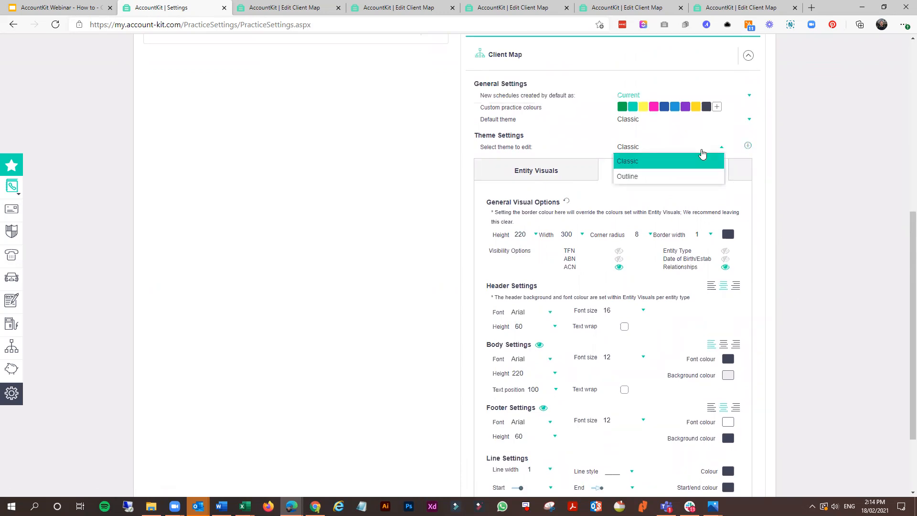
pyautogui.click(702, 154)
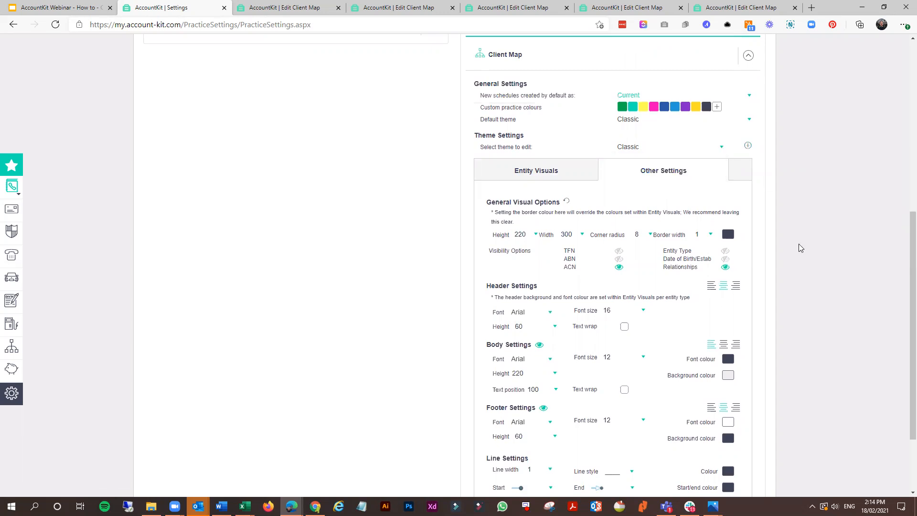
# - Open the Client Maps list from the tools and start creating a new client map
pyautogui.scroll(7, 799, 257)
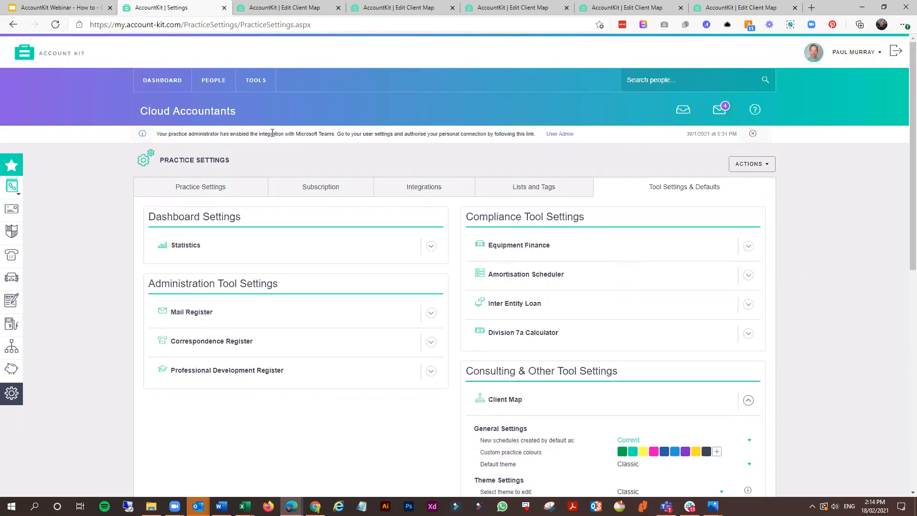
pyautogui.click(258, 81)
pyautogui.click(583, 129)
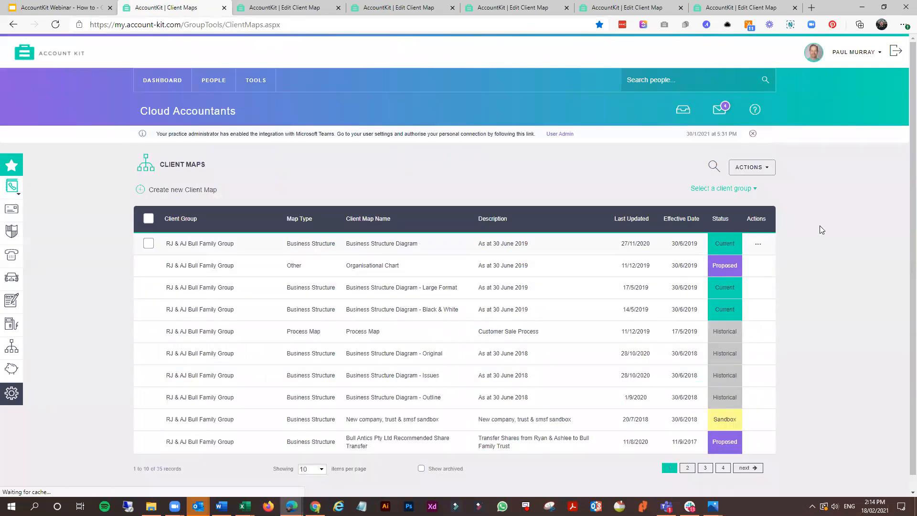
pyautogui.click(184, 191)
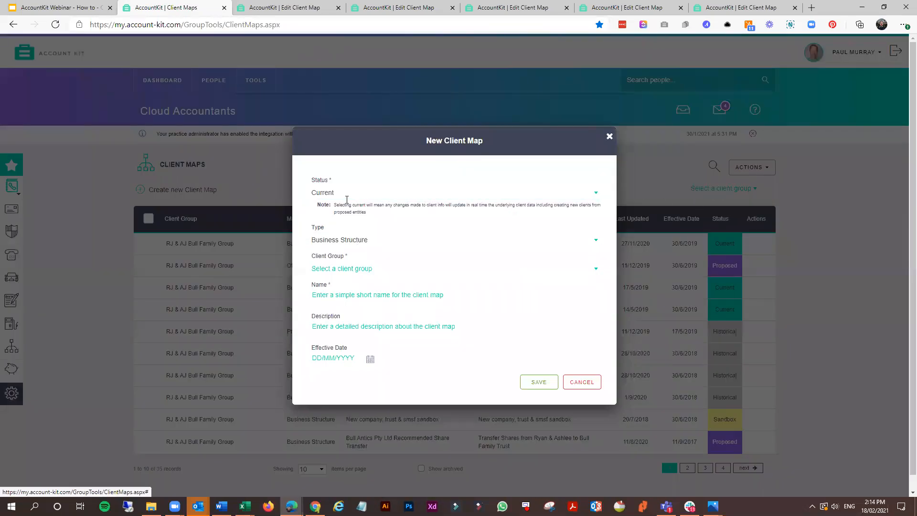
# - Give the new client map the Current status, the Business Structure type and the Bull Family Group as its client group
pyautogui.click(362, 194)
pyautogui.click(361, 195)
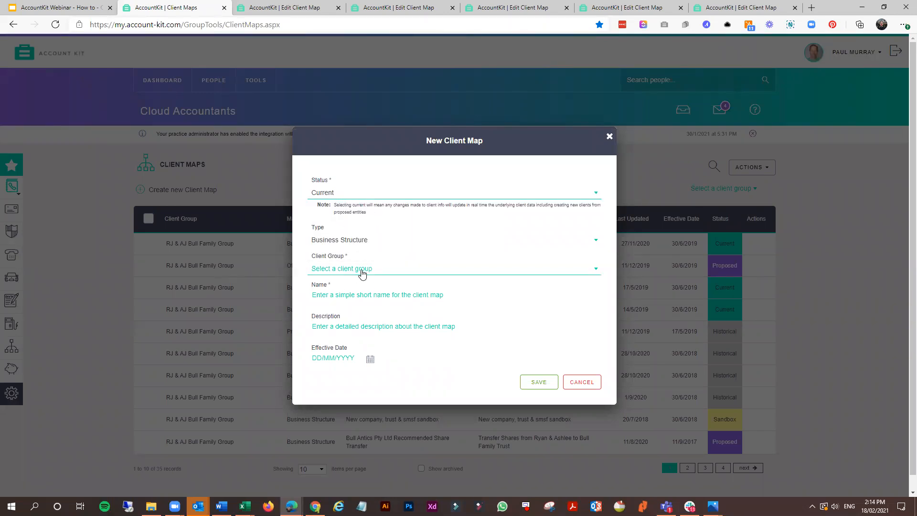
pyautogui.click(372, 242)
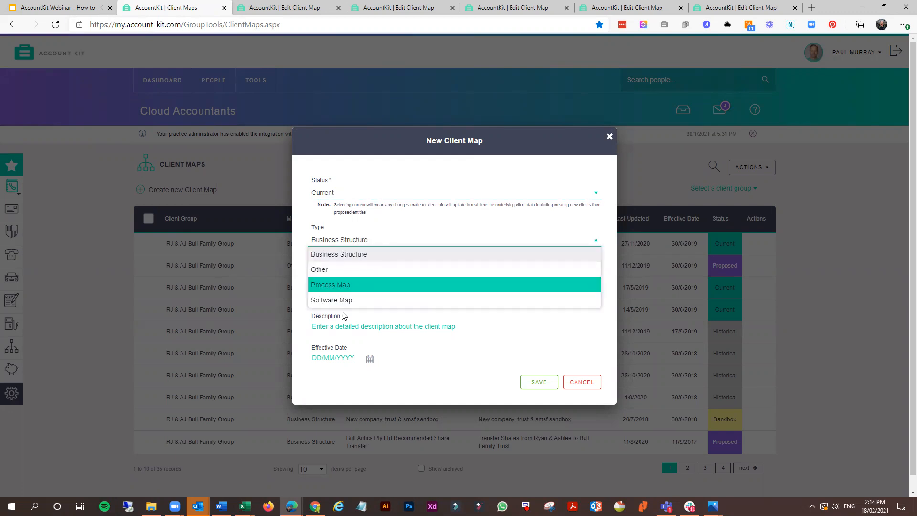
pyautogui.click(339, 257)
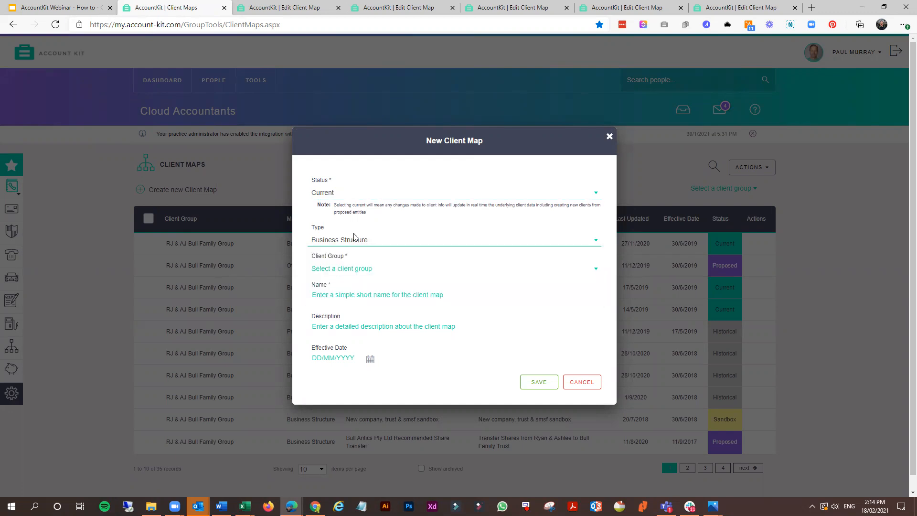
pyautogui.click(366, 271)
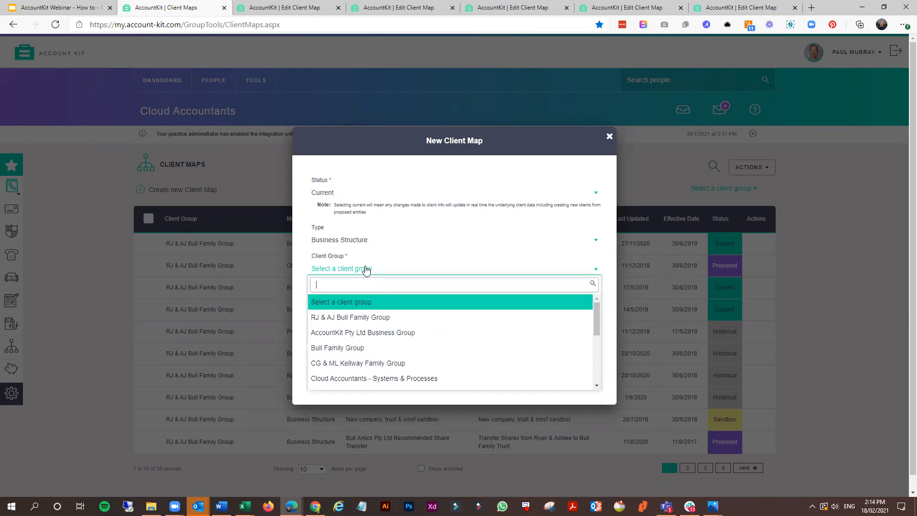
pyautogui.click(365, 348)
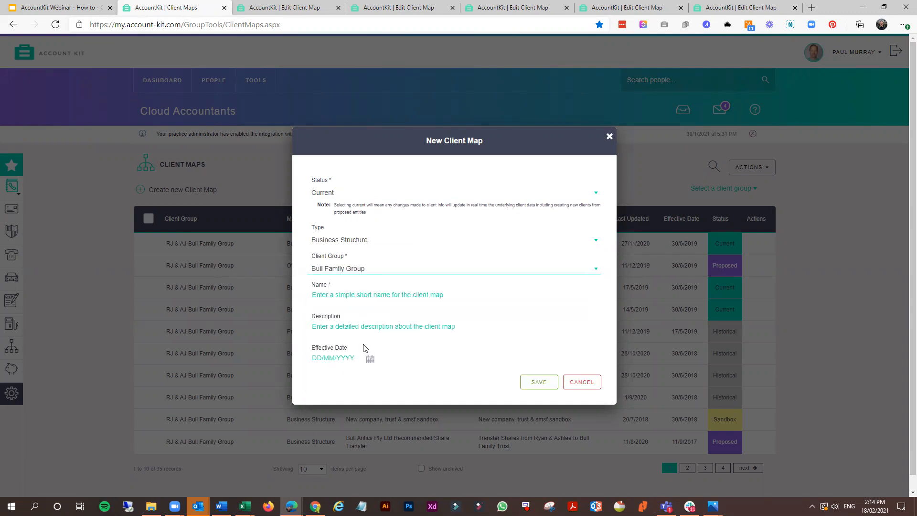
# - Name the client map "Business Structure Diagram", describe it as "as at 30 June 2020" and save it
pyautogui.click(359, 294)
pyautogui.write('Business Structure Diagram')
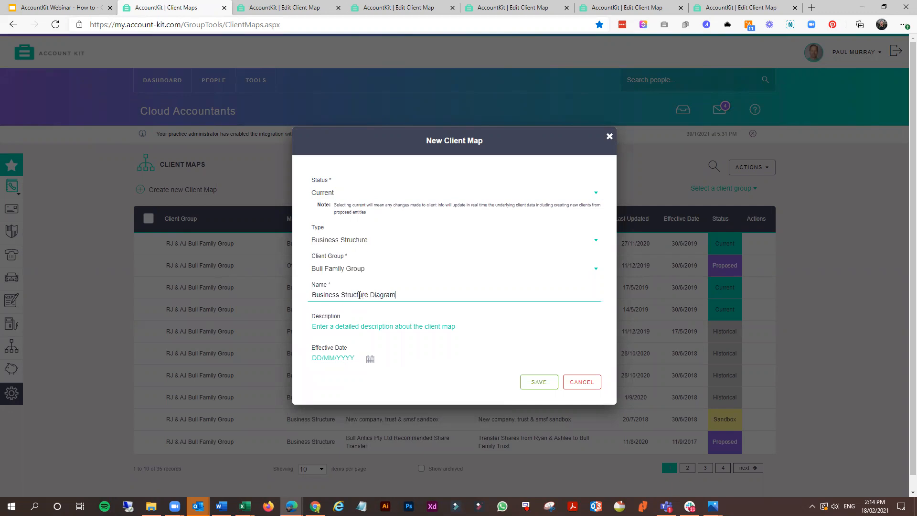
pyautogui.press('Tab')
pyautogui.write('as')
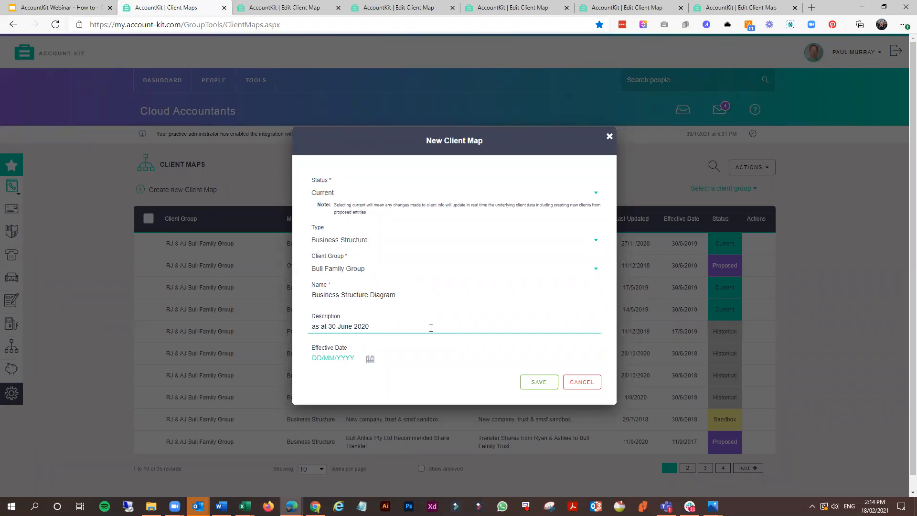
pyautogui.click(547, 385)
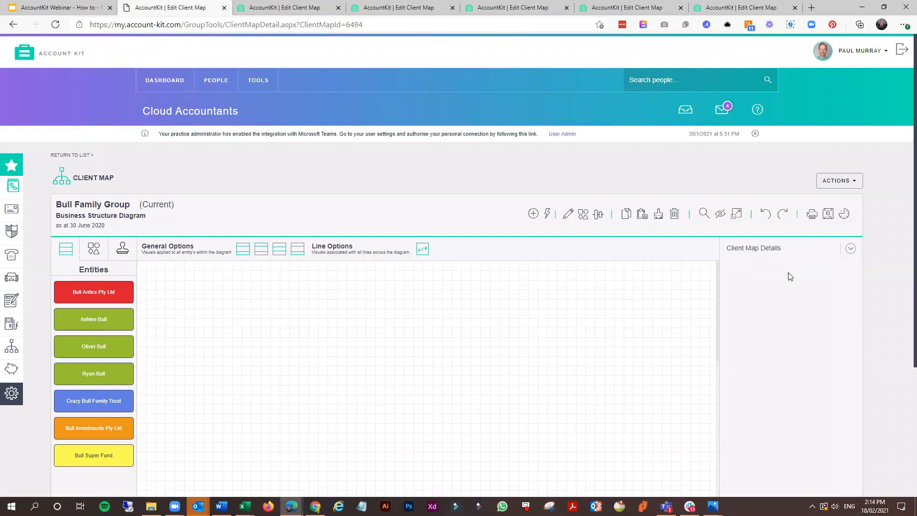
# - Look over the blank map canvas and its entity list, and open the help article for this page
pyautogui.scroll(-3, 828, 291)
pyautogui.scroll(-1, 828, 291)
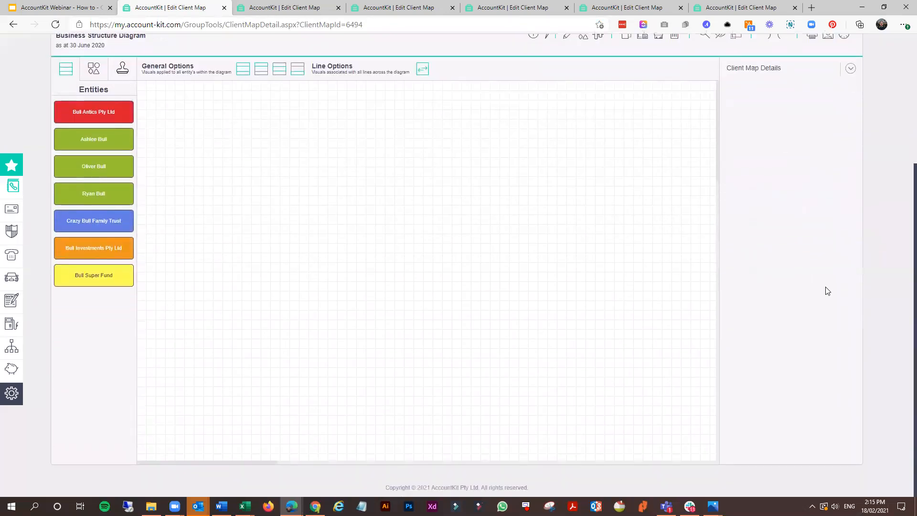
pyautogui.scroll(2, 828, 291)
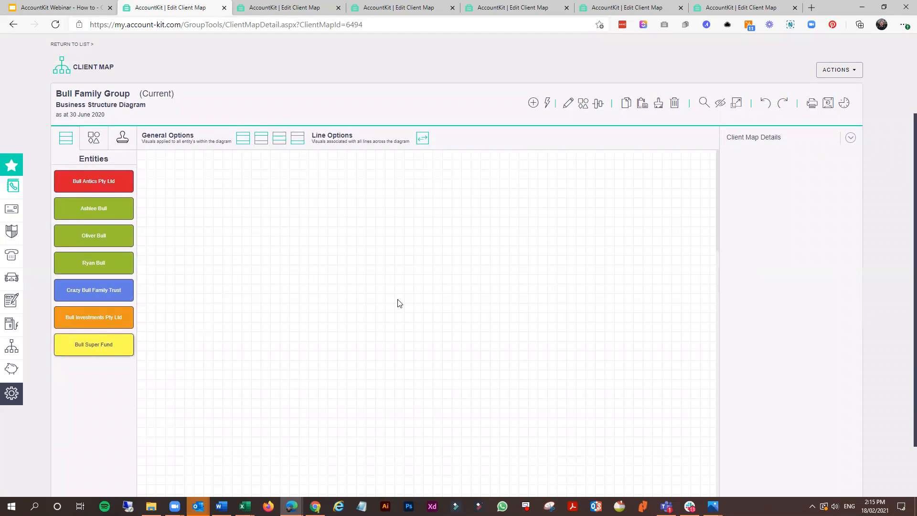
pyautogui.scroll(3, 838, 288)
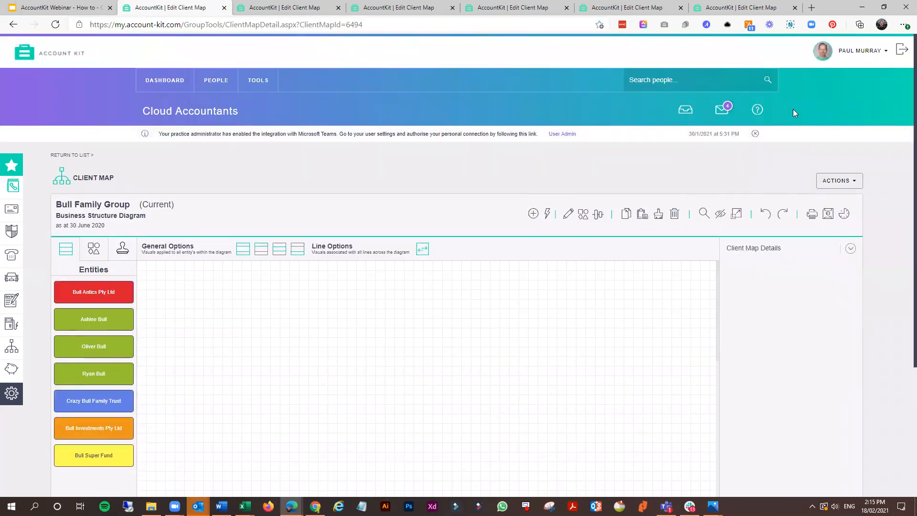
pyautogui.click(758, 110)
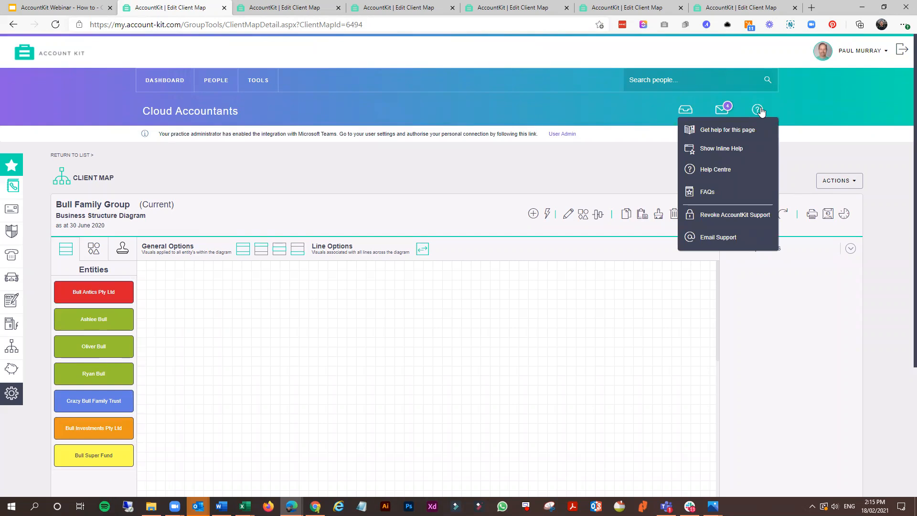
pyautogui.click(733, 129)
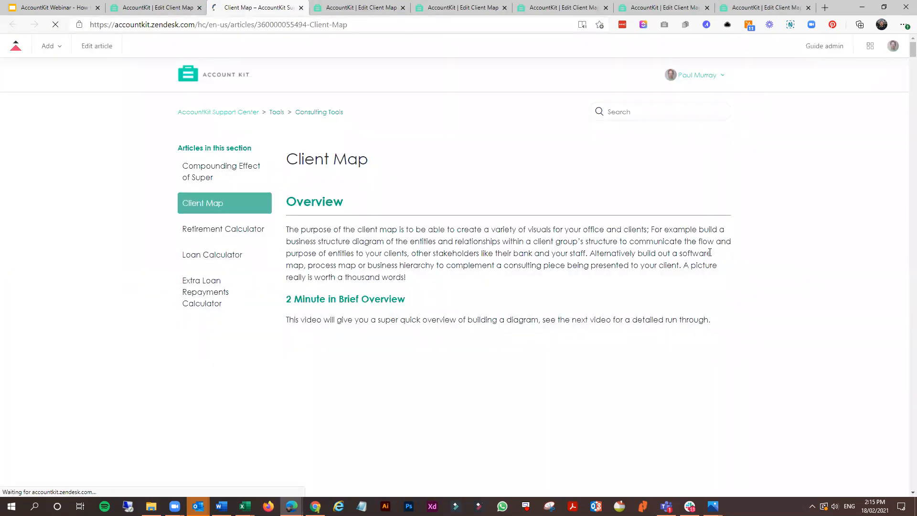
# - Skim the Client Map help article's videos, section links, example diagrams and Before you start notes
pyautogui.scroll(-3, 731, 246)
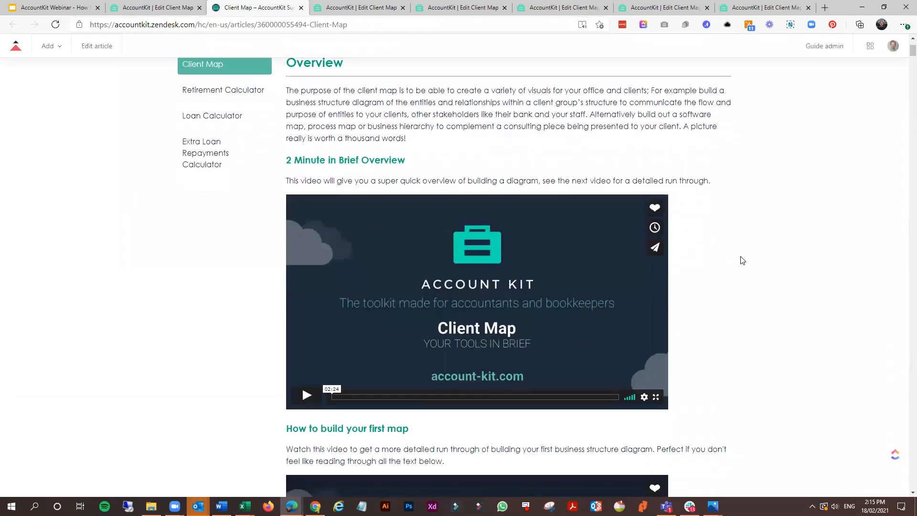
pyautogui.scroll(-6, 742, 260)
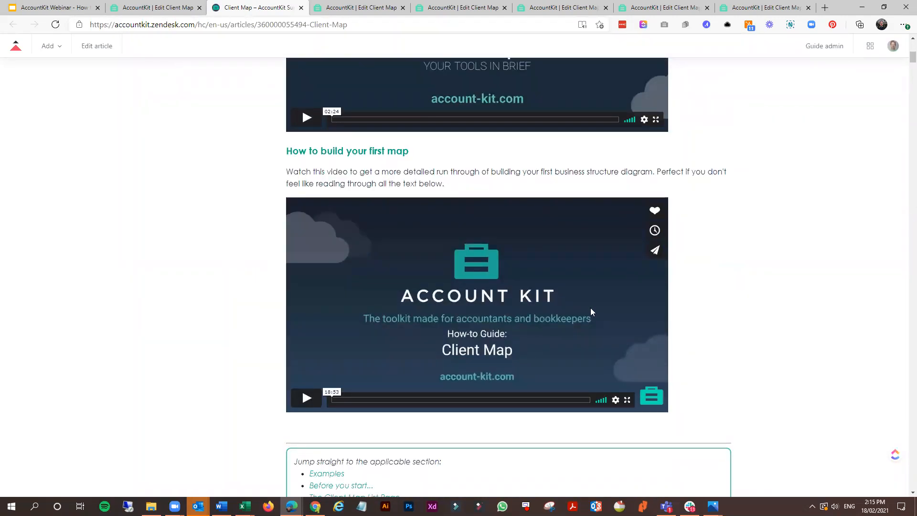
pyautogui.scroll(-6, 707, 321)
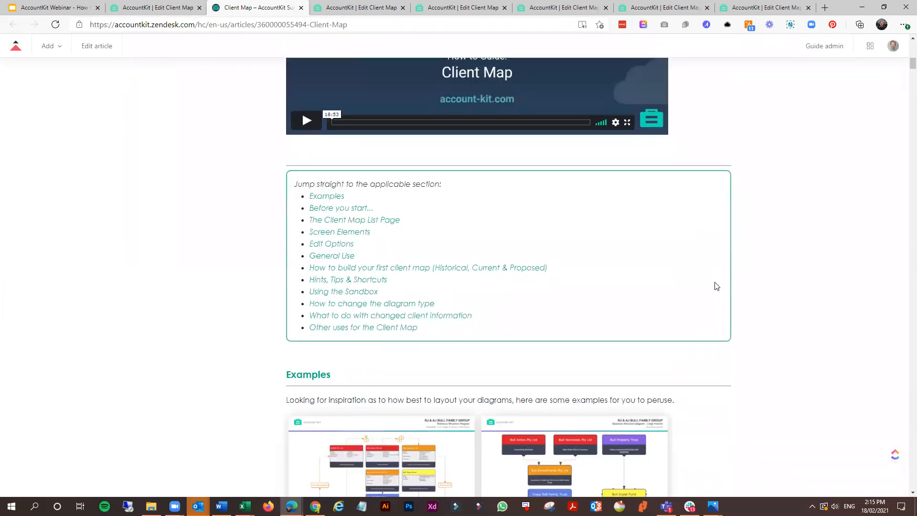
pyautogui.scroll(-10, 716, 286)
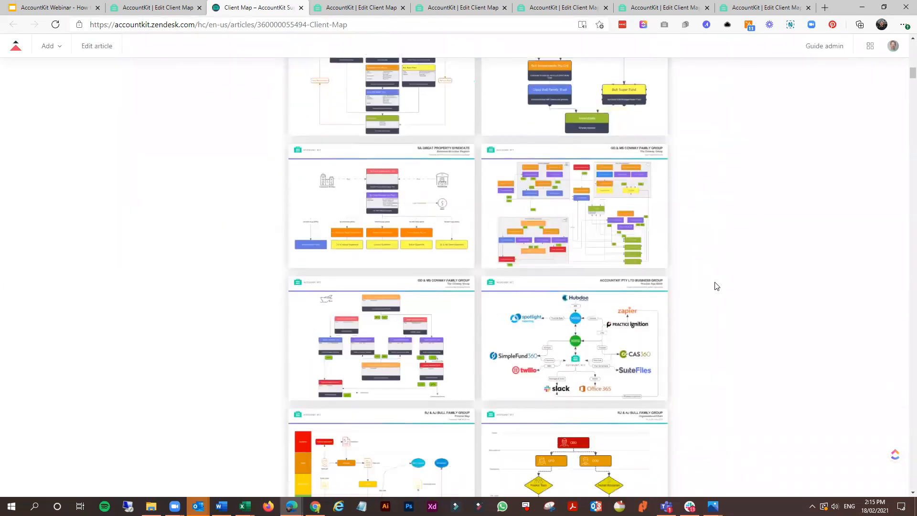
pyautogui.scroll(-7, 716, 286)
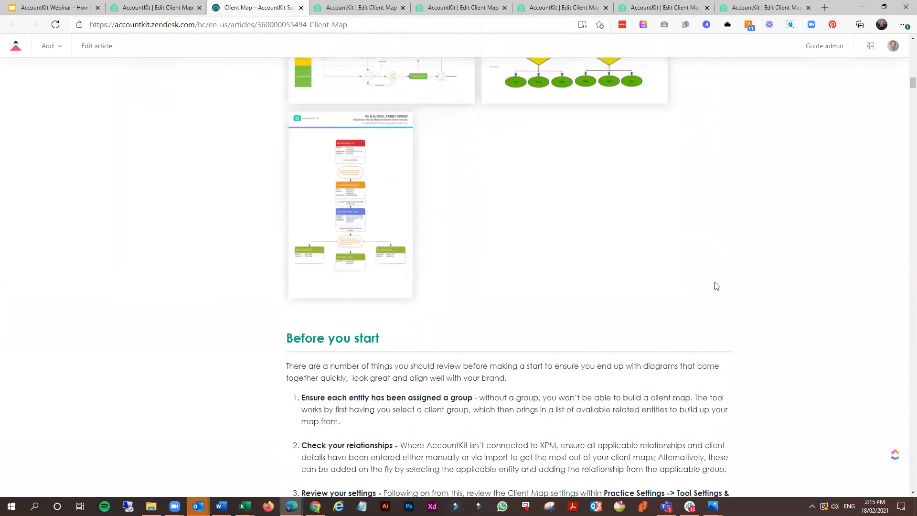
pyautogui.scroll(17, 716, 285)
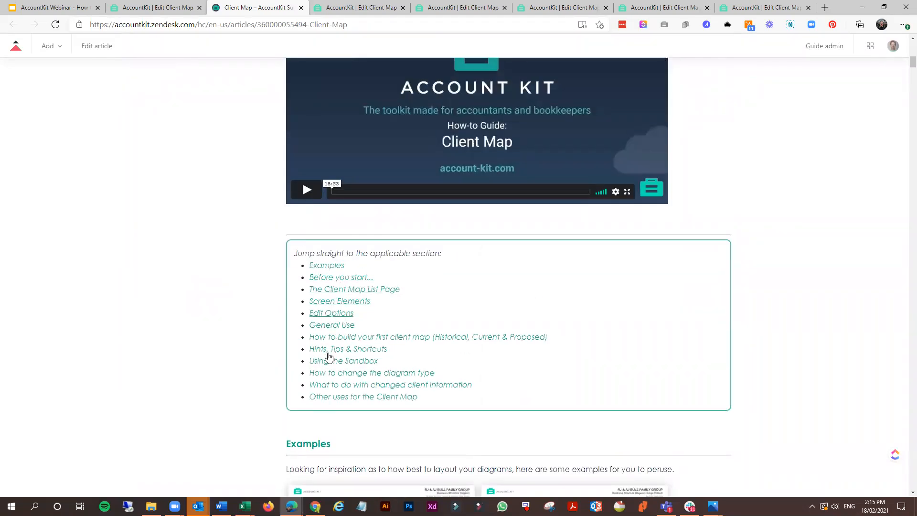
# - Jump to the article's Screen Elements section, review the toolbar descriptions and return towards the introductory videos
pyautogui.click(342, 302)
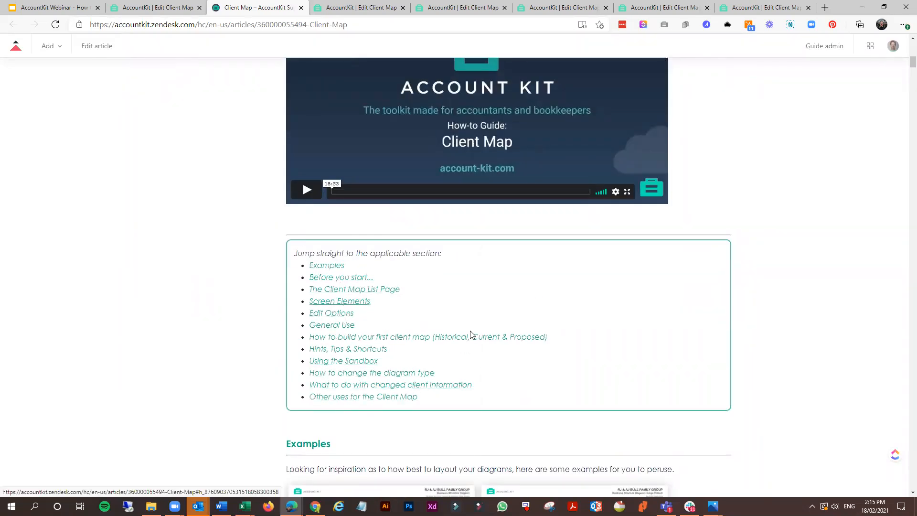
pyautogui.scroll(-2, 675, 363)
pyautogui.scroll(-20, 675, 363)
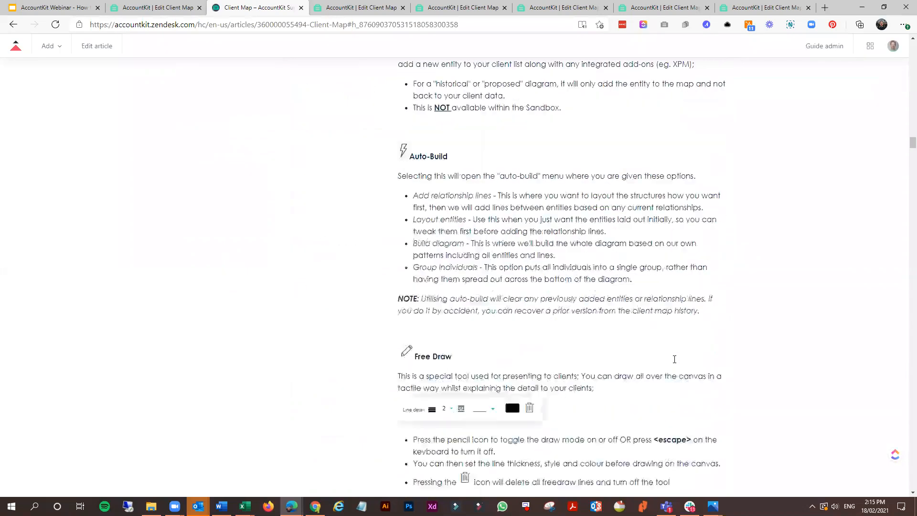
pyautogui.scroll(-7, 675, 363)
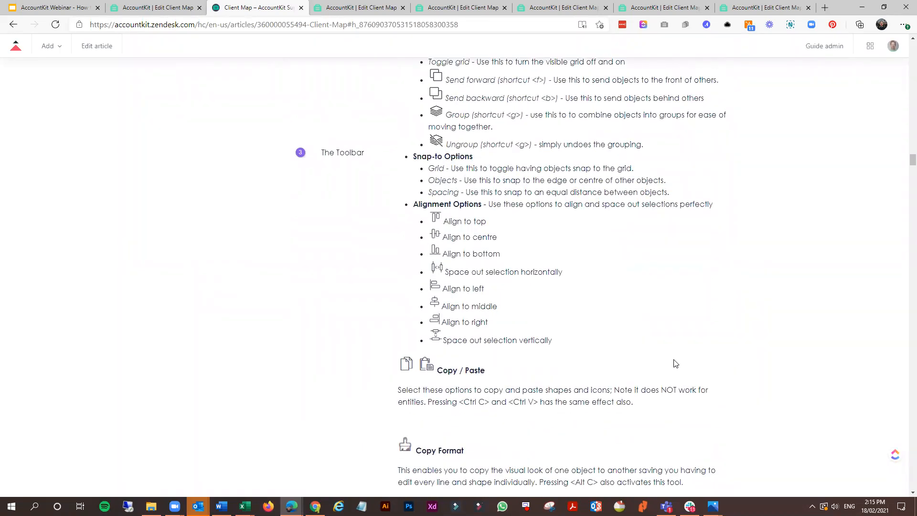
pyautogui.scroll(20, 675, 363)
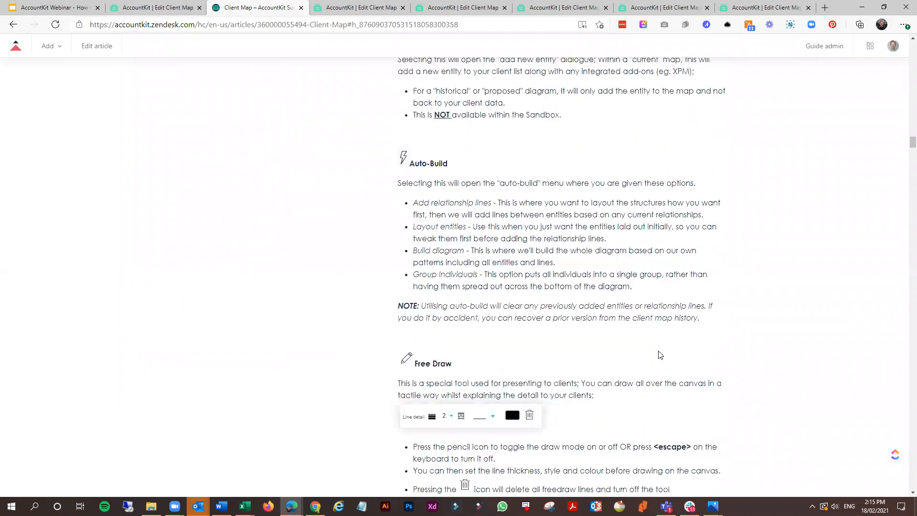
pyautogui.scroll(20, 660, 354)
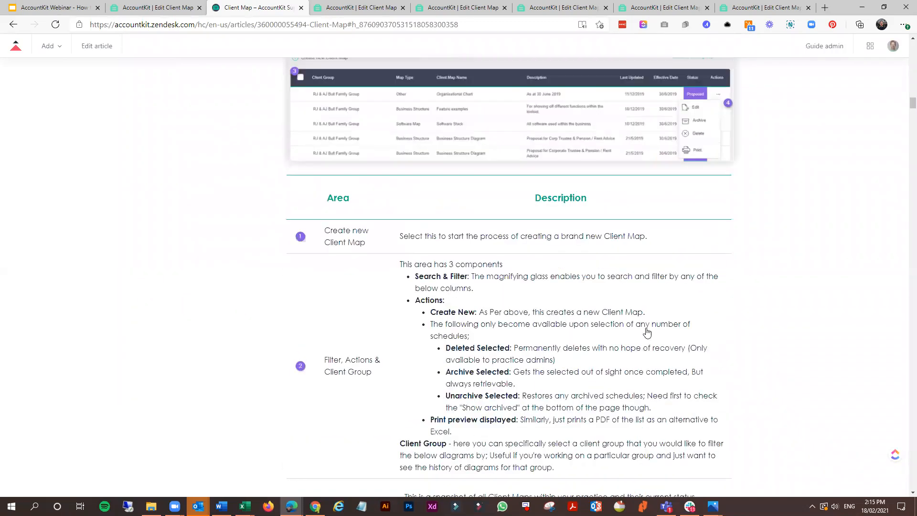
pyautogui.scroll(20, 657, 326)
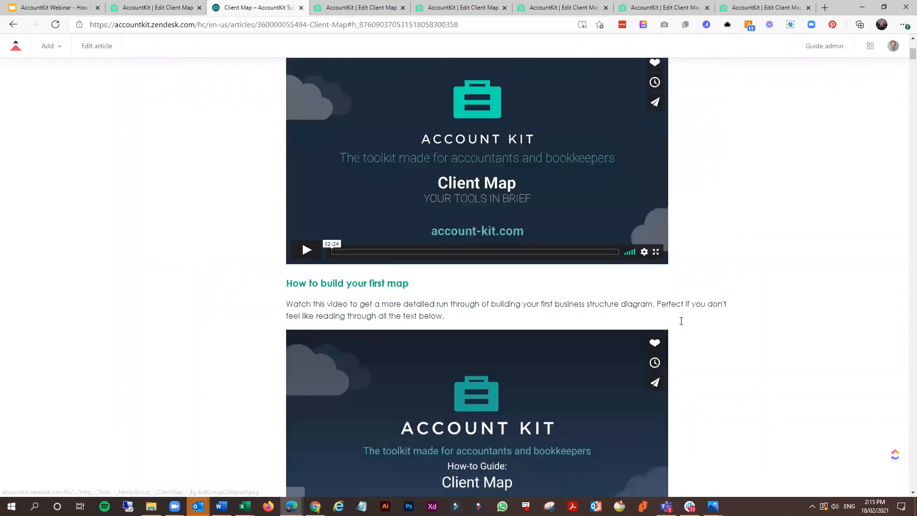
# - Close the help article and expand the Business Structure Diagram canvas to full screen
pyautogui.click(301, 8)
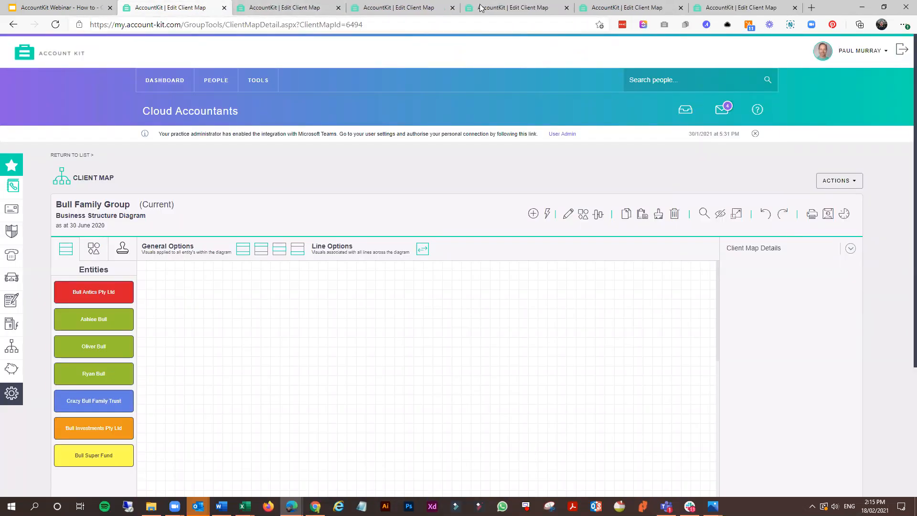
pyautogui.click(736, 213)
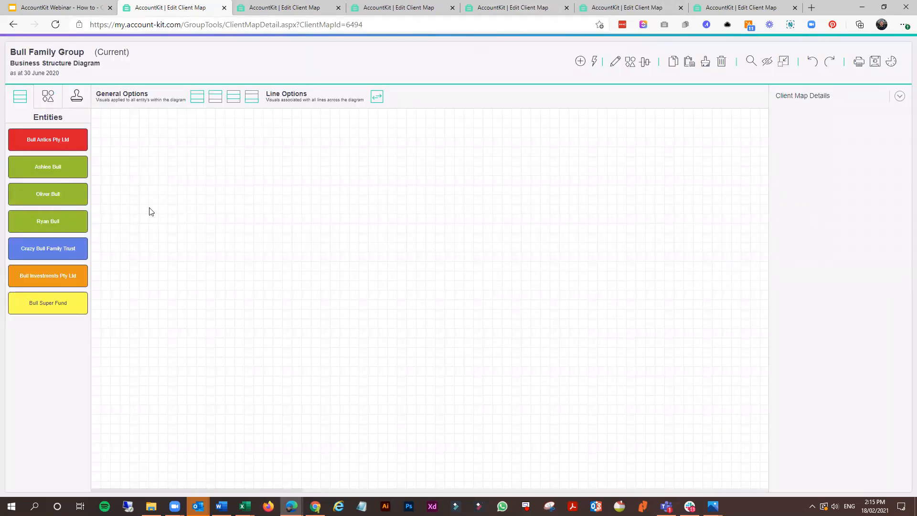
# - Add all seven entities from the entity list to the blank canvas
pyautogui.click(63, 147)
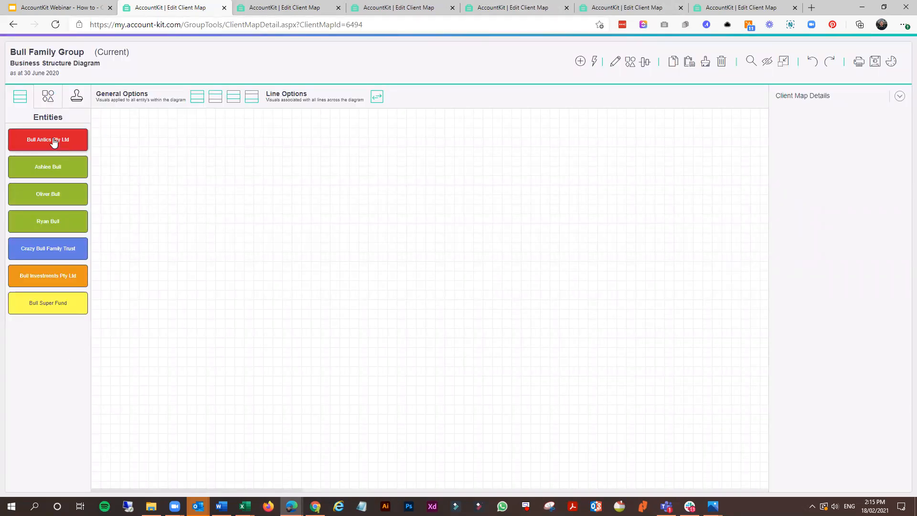
pyautogui.click(49, 178)
pyautogui.click(52, 199)
pyautogui.click(59, 226)
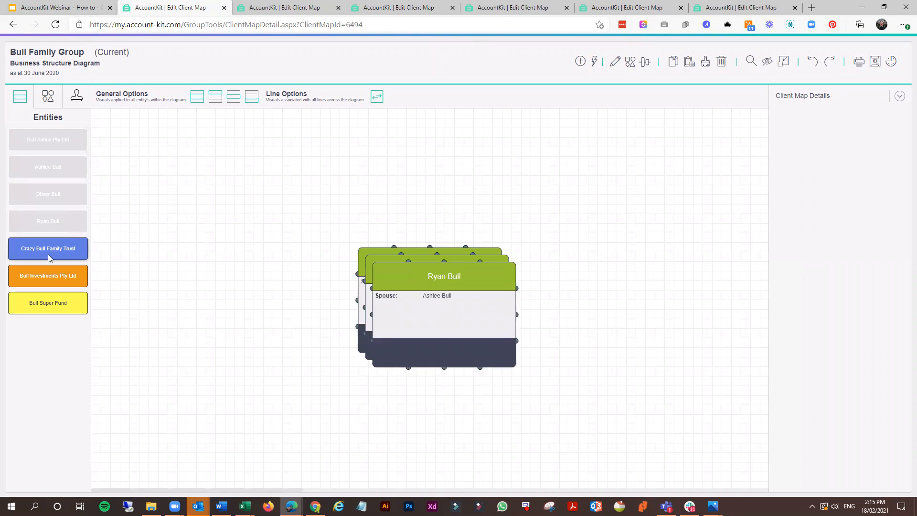
pyautogui.click(55, 280)
pyautogui.click(54, 305)
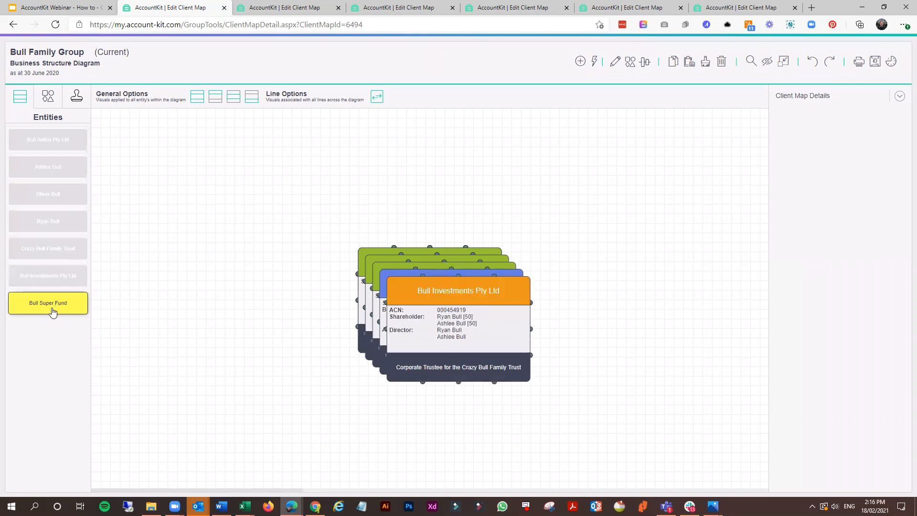
# - Move Bull Super Fund clear of the stack, place Bull Investments Pty Ltd above it, and lower Crazy Bull Family Trust
pyautogui.moveTo(455, 313); pyautogui.dragTo(601, 311)
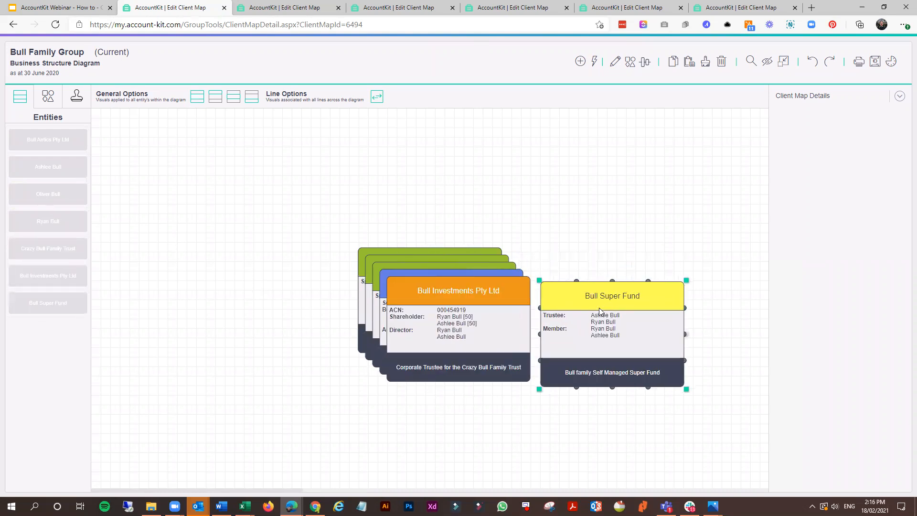
pyautogui.click(646, 63)
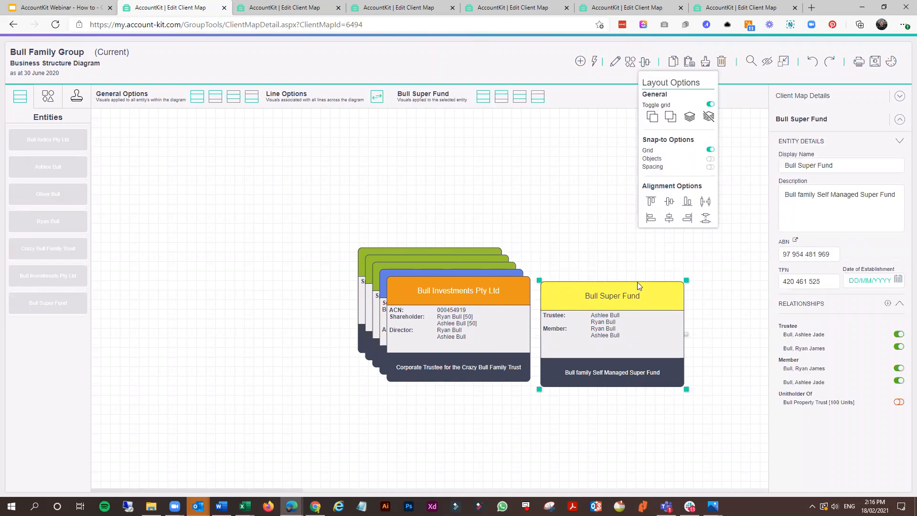
pyautogui.moveTo(501, 315); pyautogui.dragTo(627, 185)
pyautogui.moveTo(443, 365); pyautogui.dragTo(432, 425)
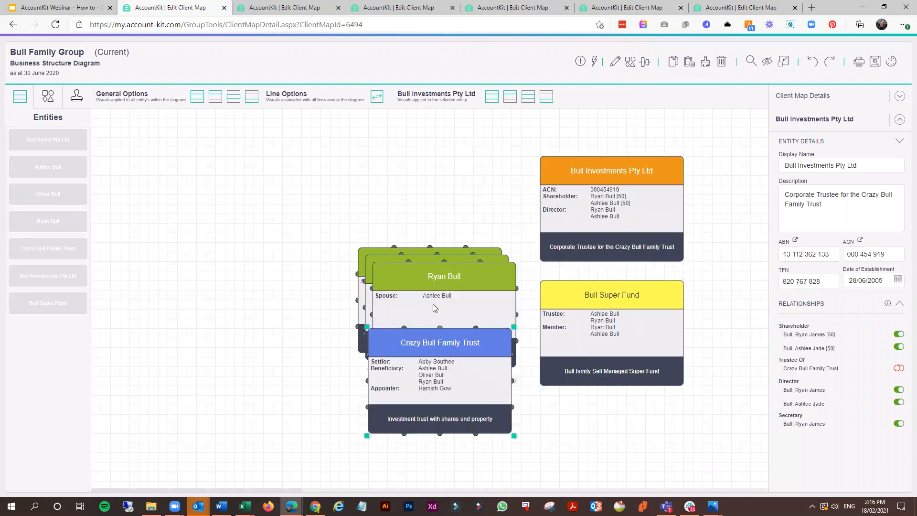
# - Assign each of the three individual family members to the Individuals group
pyautogui.moveTo(436, 302); pyautogui.dragTo(279, 254)
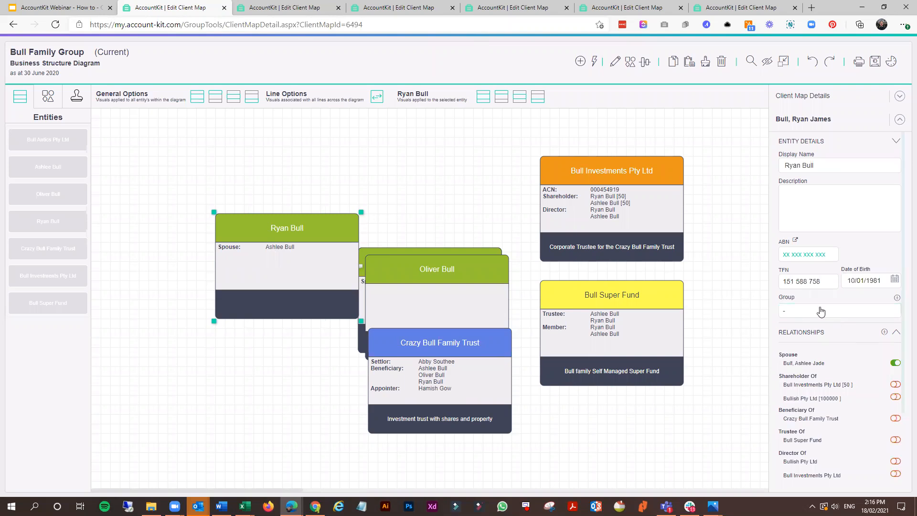
pyautogui.click(874, 313)
pyautogui.click(815, 343)
pyautogui.click(406, 288)
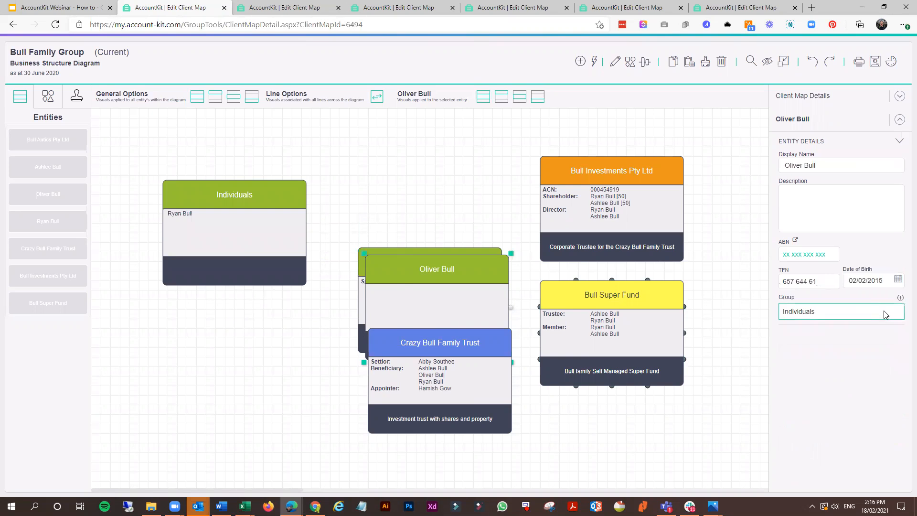
pyautogui.click(886, 311)
pyautogui.click(841, 342)
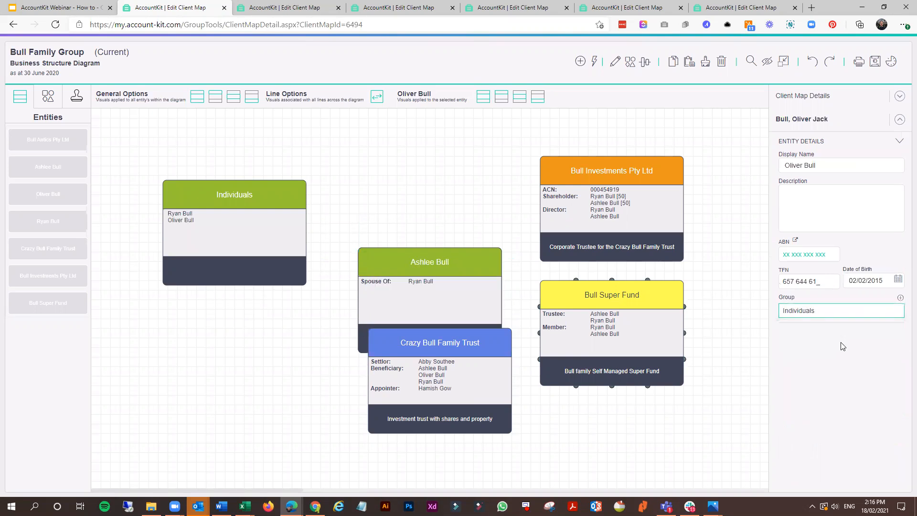
pyautogui.click(421, 283)
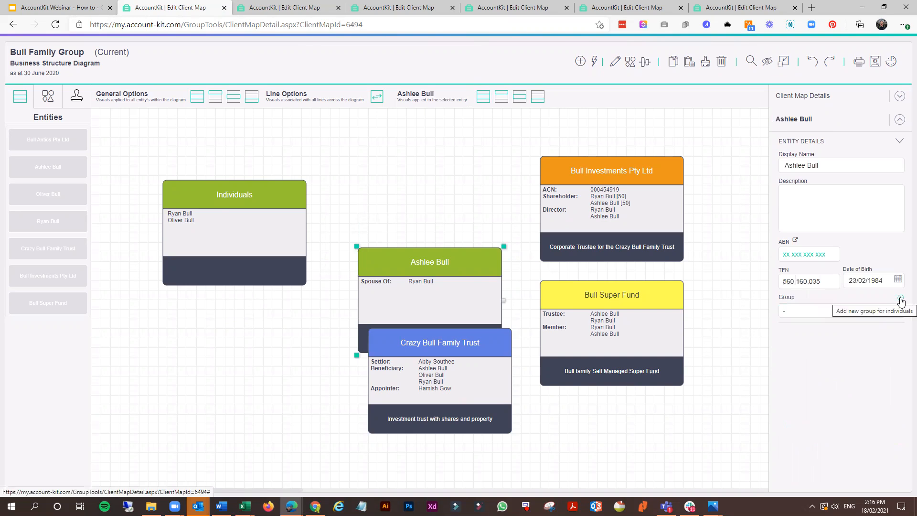
pyautogui.click(837, 313)
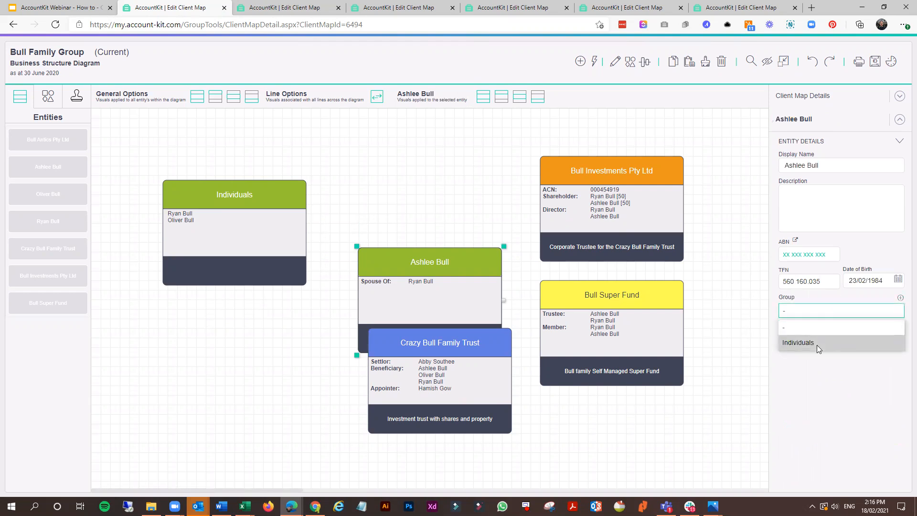
pyautogui.click(817, 345)
# - Align Bull Antics Pty Ltd and Crazy Bull Family Trust in a grid beside the other entities, with the Individuals group alongside
pyautogui.moveTo(242, 232); pyautogui.dragTo(266, 342)
pyautogui.moveTo(420, 307); pyautogui.dragTo(287, 206)
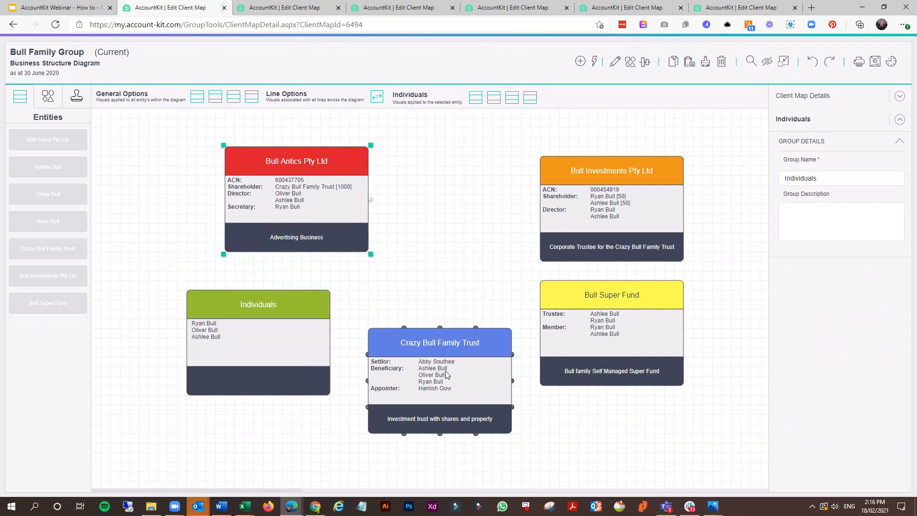
pyautogui.moveTo(447, 375); pyautogui.dragTo(443, 363)
pyautogui.moveTo(357, 245); pyautogui.dragTo(499, 247)
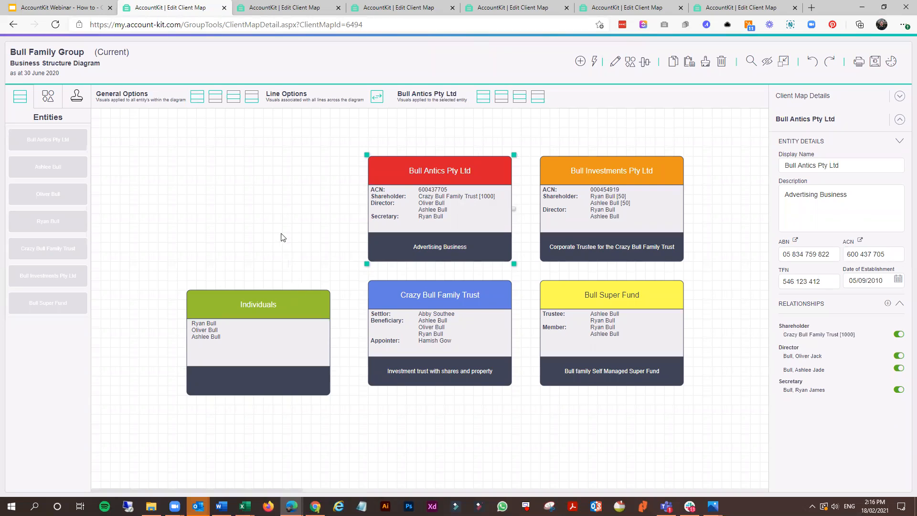
# - Centre the Individuals group beneath Crazy Bull Family Trust and Bull Super Fund
pyautogui.scroll(-2, 283, 238)
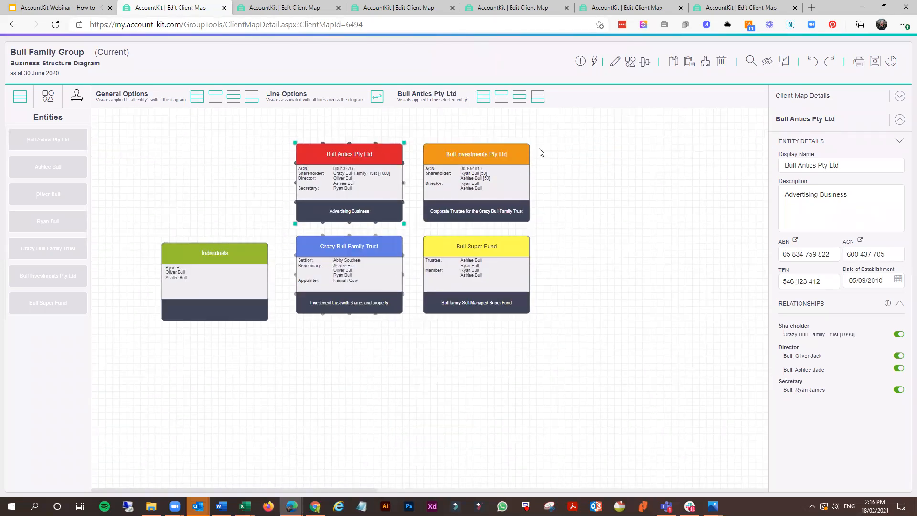
pyautogui.click(751, 62)
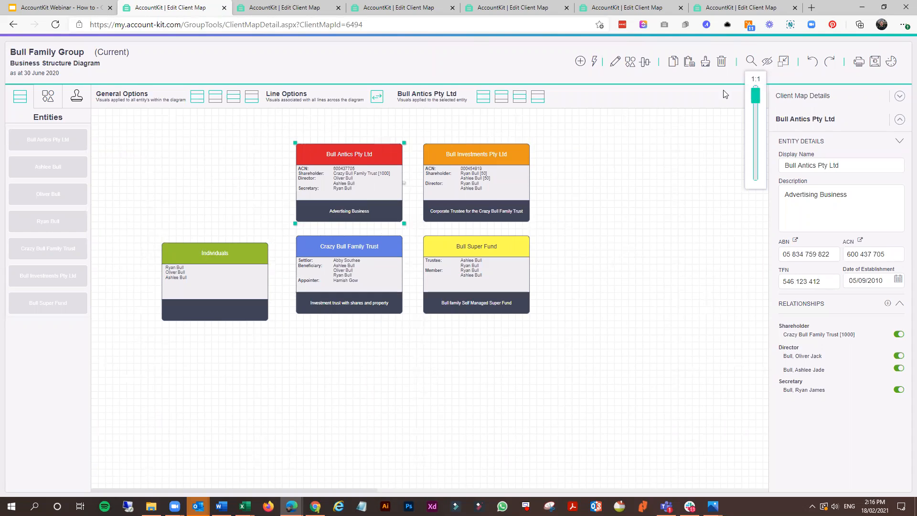
pyautogui.click(631, 298)
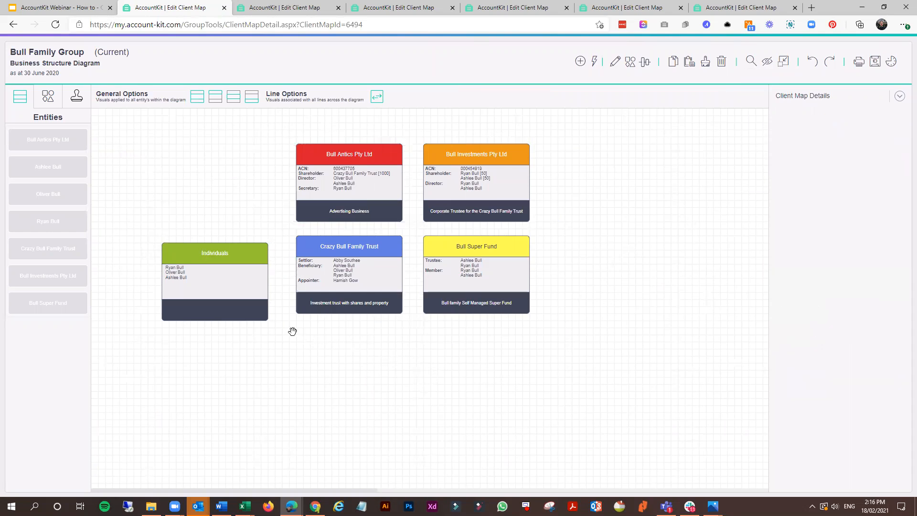
pyautogui.moveTo(227, 342); pyautogui.dragTo(578, 406)
pyautogui.moveTo(226, 270); pyautogui.dragTo(424, 376)
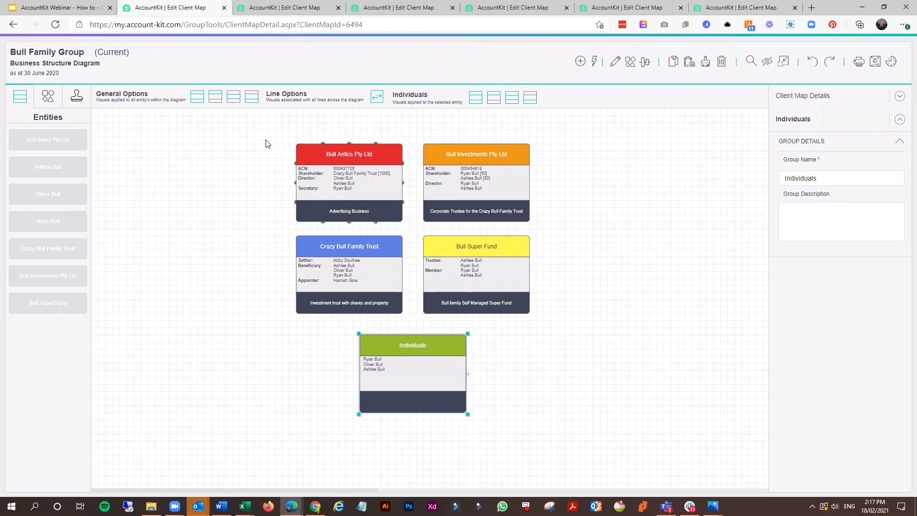
# - Delete all entities from the canvas and autobuild the diagram with Group Individuals turned on
pyautogui.moveTo(264, 133); pyautogui.dragTo(604, 444)
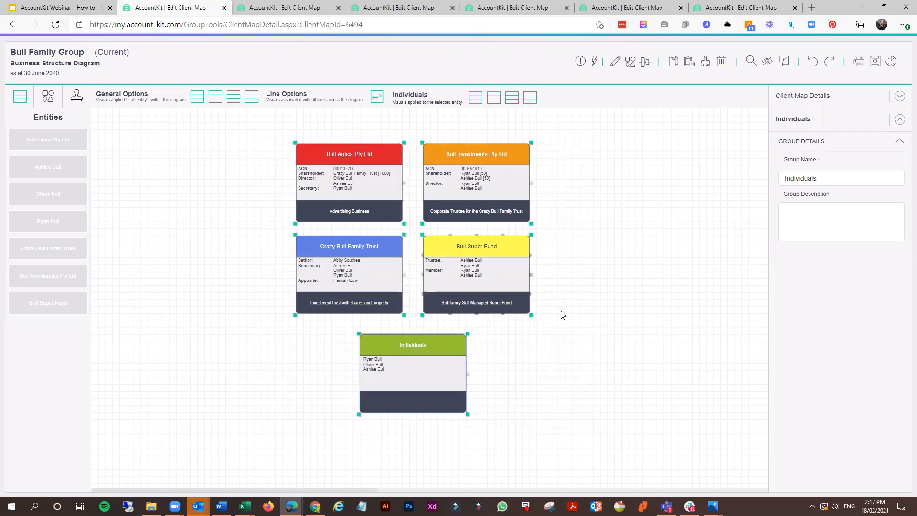
pyautogui.press('Delete')
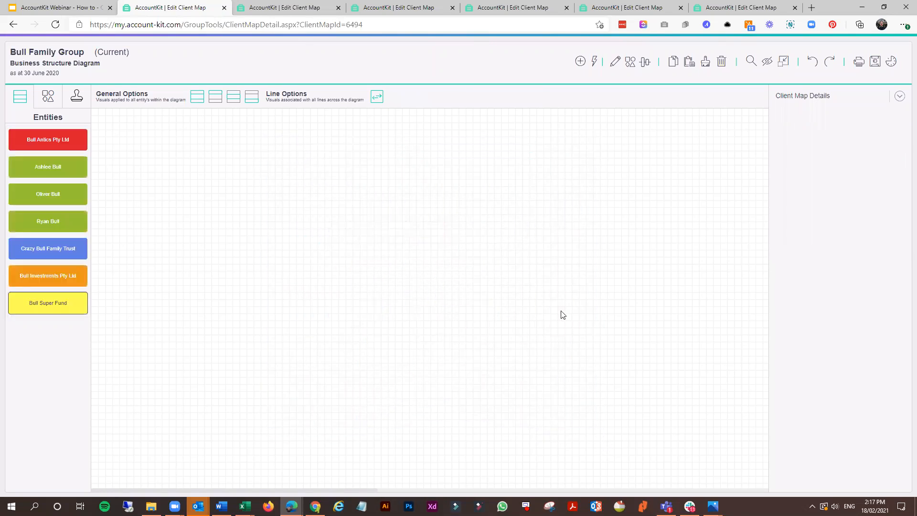
pyautogui.click(594, 65)
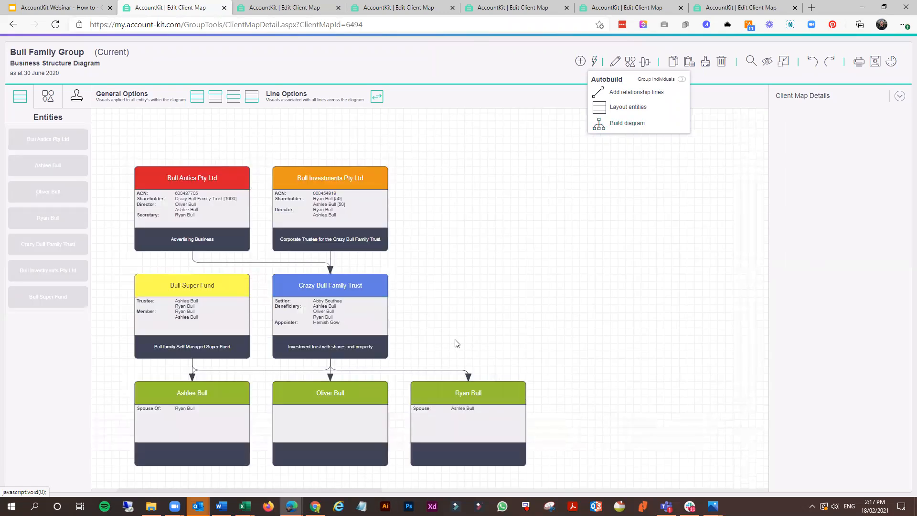
pyautogui.click(682, 79)
pyautogui.click(624, 125)
# - Move Individuals beneath Crazy Bull Family Trust and Bull Super Fund into the upper row, rerouting the fund's line just above Individuals
pyautogui.moveTo(206, 414); pyautogui.dragTo(344, 408)
pyautogui.moveTo(198, 308); pyautogui.dragTo(474, 200)
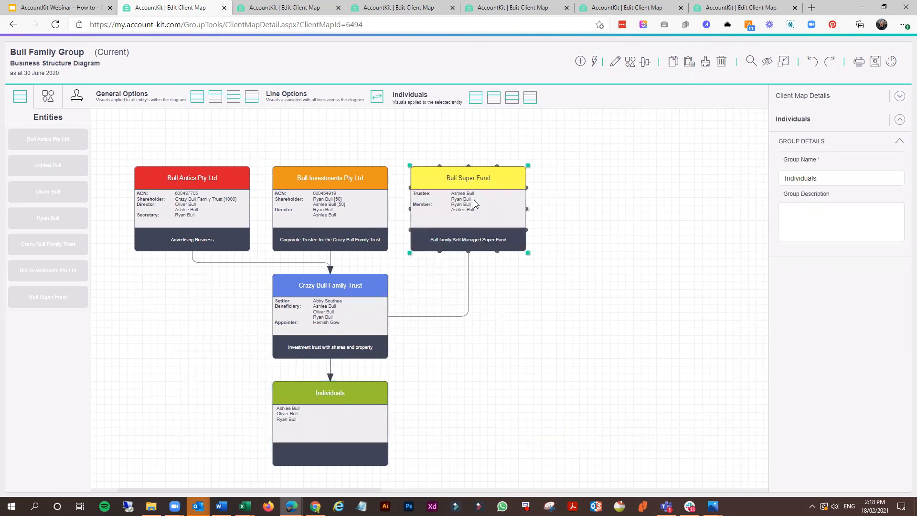
pyautogui.click(463, 316)
pyautogui.moveTo(468, 318); pyautogui.dragTo(473, 371)
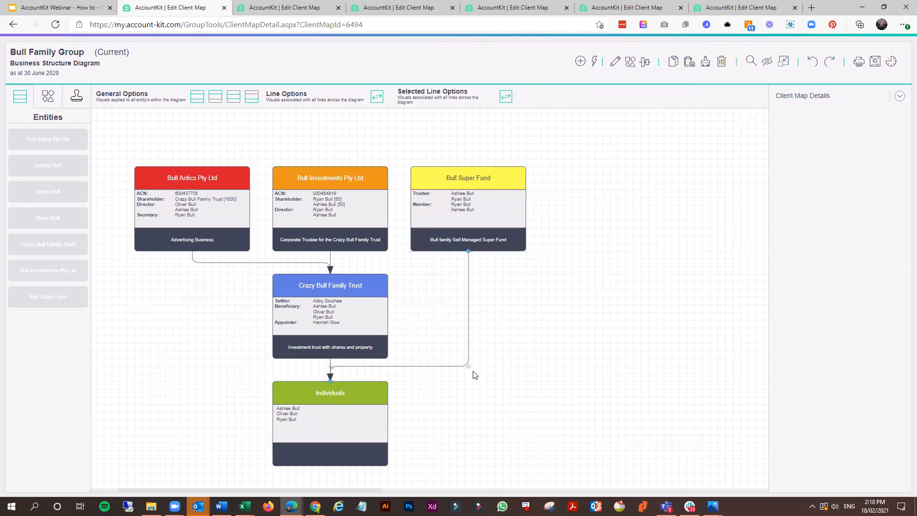
pyautogui.click(532, 379)
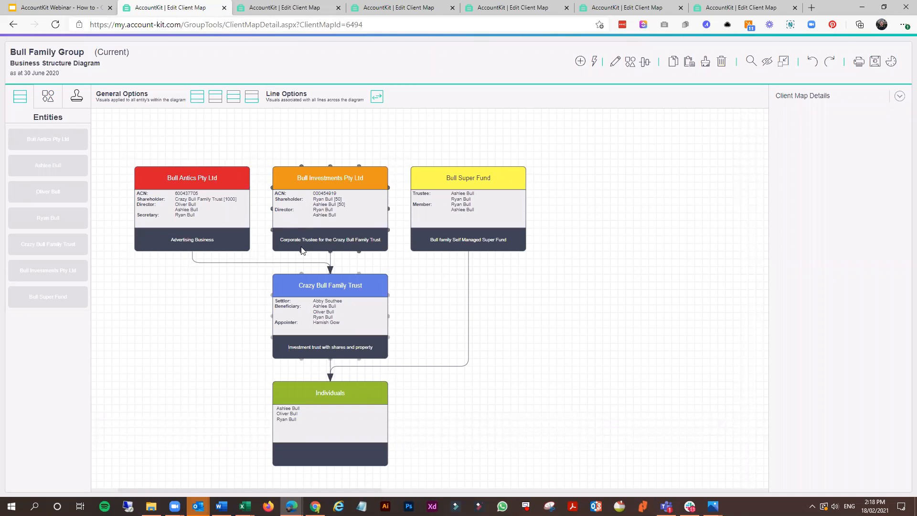
# - Clear the whole diagram and use Autobuild's Layout entities option to place the entities without relationship lines
pyautogui.moveTo(119, 152)
pyautogui.mouseDown()
pyautogui.moveTo(591, 492)
pyautogui.moveTo(547, 429)
pyautogui.mouseUp()
pyautogui.press('Delete')
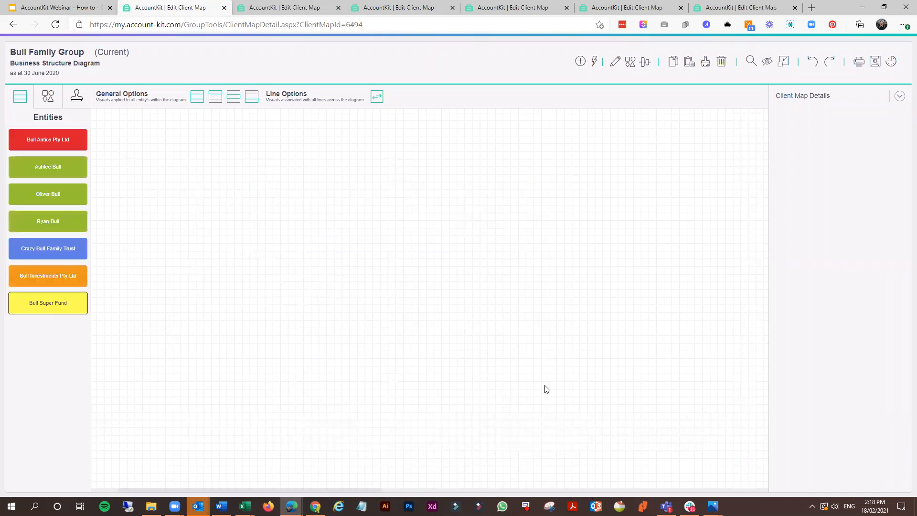
pyautogui.click(595, 64)
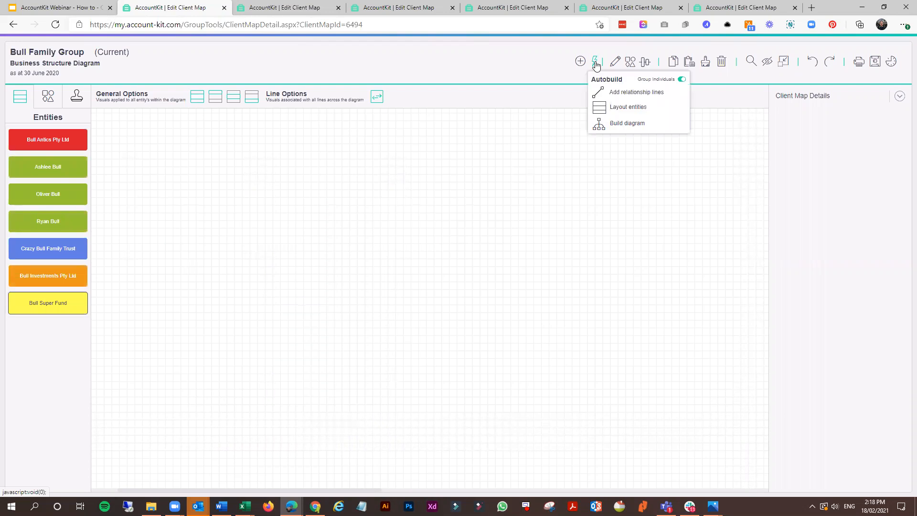
pyautogui.click(641, 110)
# - Move Bull Investments Pty Ltd and Crazy Bull Family Trust away from the other entities, stacking the company above the trust
pyautogui.click(351, 208)
pyautogui.moveTo(378, 209); pyautogui.dragTo(607, 201)
pyautogui.moveTo(364, 310); pyautogui.dragTo(593, 295)
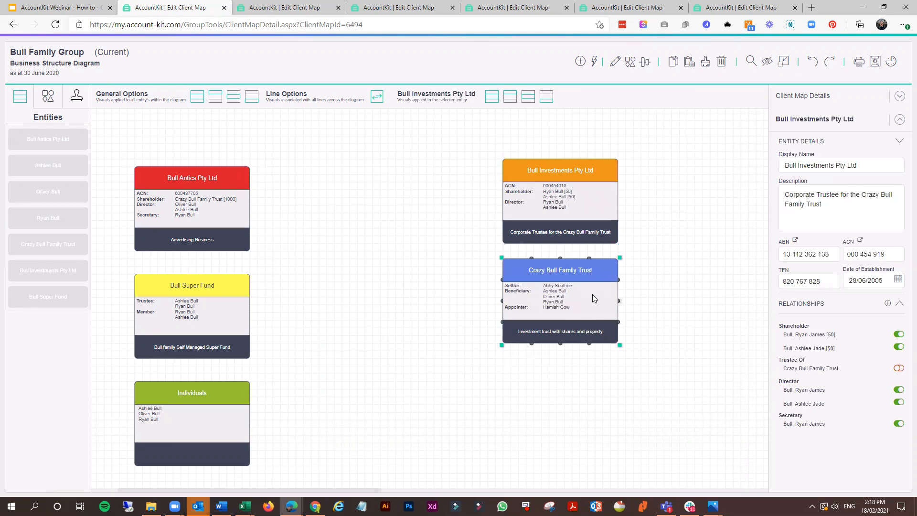
# - Place Bull Antics Pty Ltd and Bull Super Fund on either side of Bull Investments Pty Ltd, and Individuals beneath Crazy Bull Family Trust
pyautogui.scroll(-2, 389, 310)
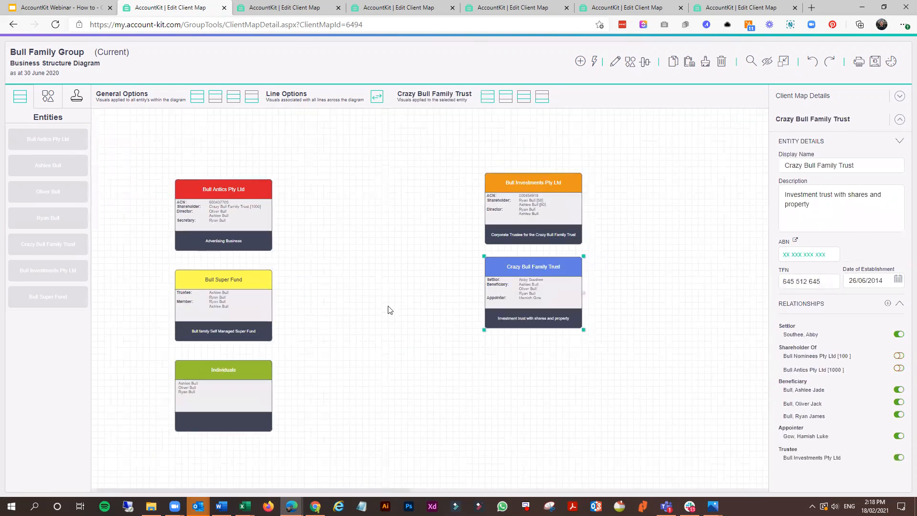
pyautogui.scroll(-1, 390, 313)
pyautogui.moveTo(215, 208); pyautogui.dragTo(395, 201)
pyautogui.moveTo(205, 289); pyautogui.dragTo(599, 199)
pyautogui.moveTo(240, 364); pyautogui.dragTo(527, 350)
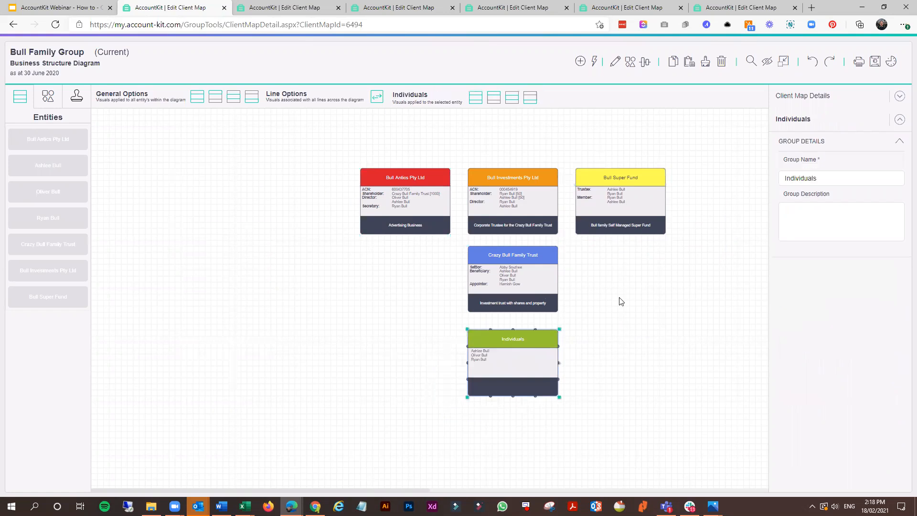
# - Add the relationship lines between the arranged entities with Autobuild
pyautogui.scroll(1, 661, 305)
pyautogui.moveTo(645, 319); pyautogui.dragTo(559, 310)
pyautogui.scroll(1, 561, 311)
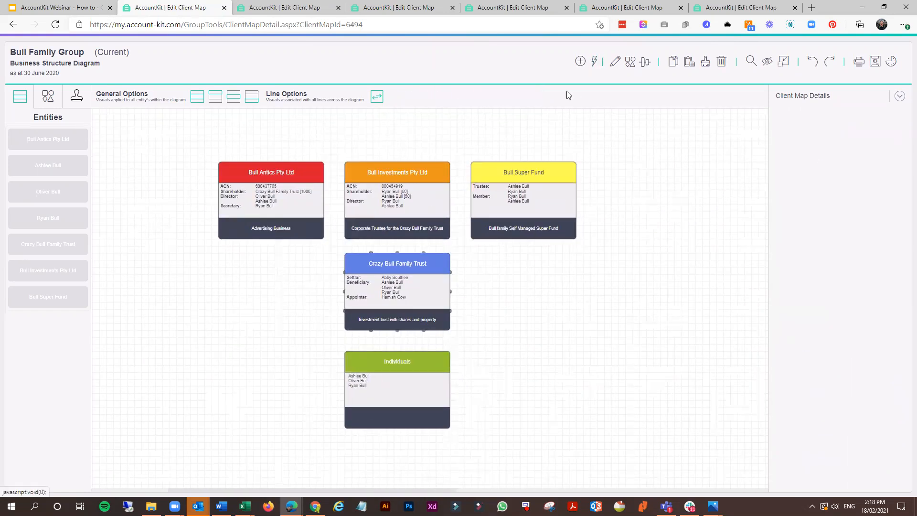
pyautogui.click(594, 61)
pyautogui.click(632, 93)
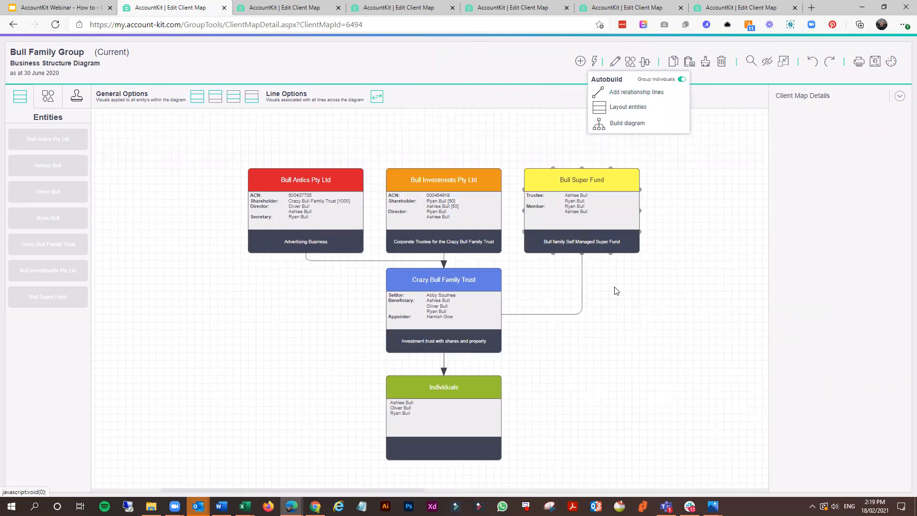
# - Reroute the Bull Super Fund line just above Individuals, and nudge Crazy Bull Family Trust and Individuals slightly down
pyautogui.moveTo(430, 304); pyautogui.dragTo(432, 311)
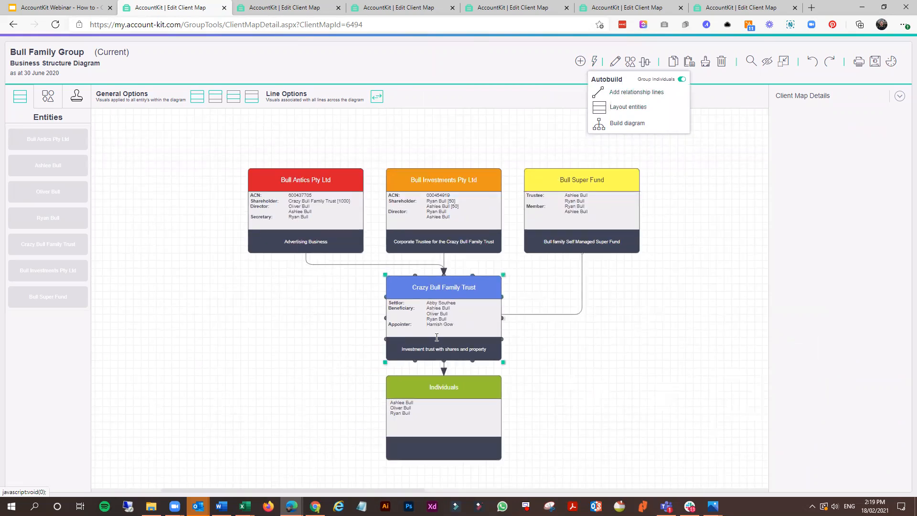
pyautogui.click(583, 315)
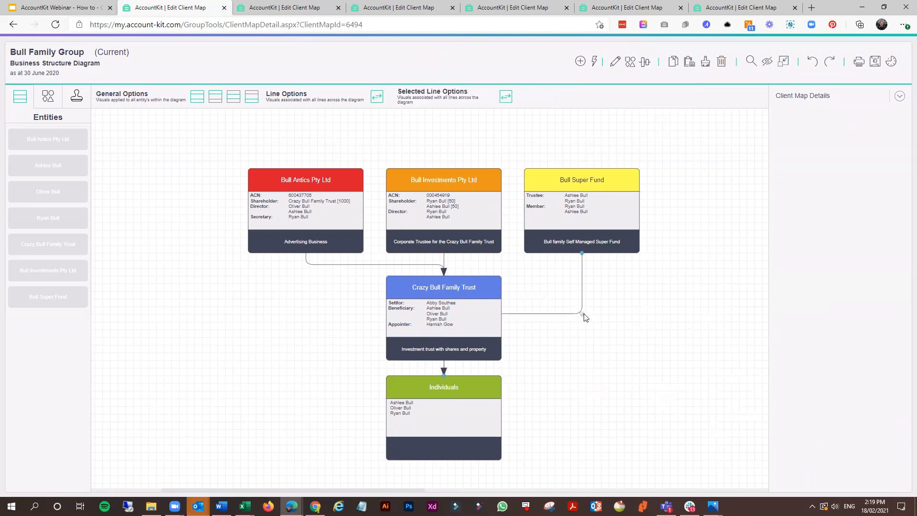
pyautogui.moveTo(584, 315); pyautogui.dragTo(579, 370)
pyautogui.moveTo(457, 410); pyautogui.dragTo(459, 418)
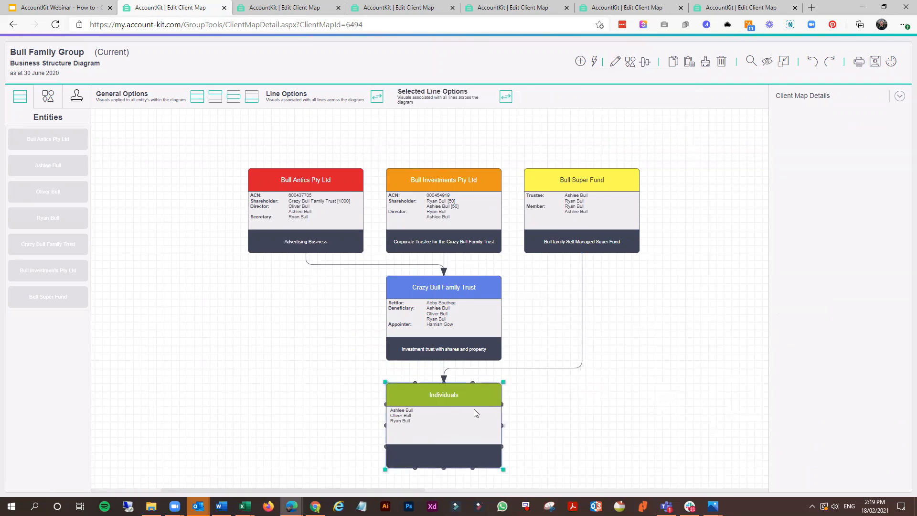
# - Save the diagram, and display the selected-item options for Bull Antics Pty Ltd and the Bull Super Fund line
pyautogui.click(476, 414)
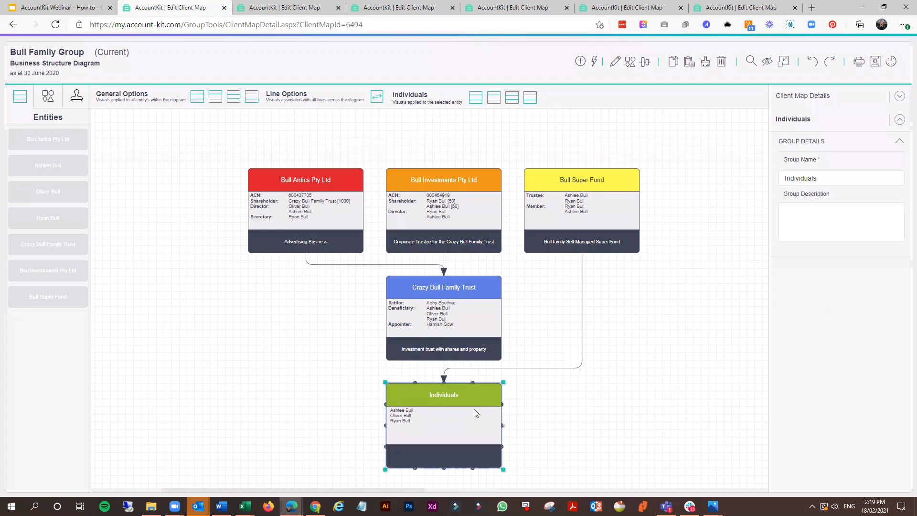
pyautogui.click(876, 61)
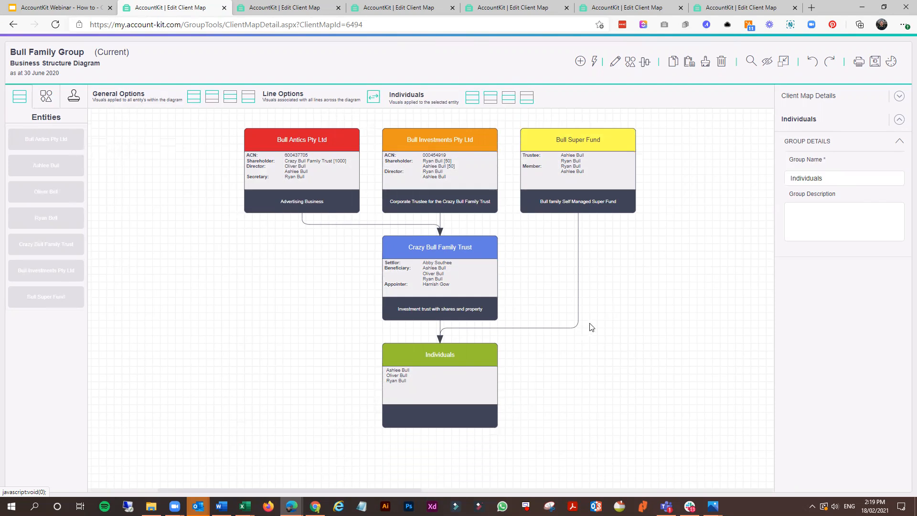
pyautogui.click(320, 176)
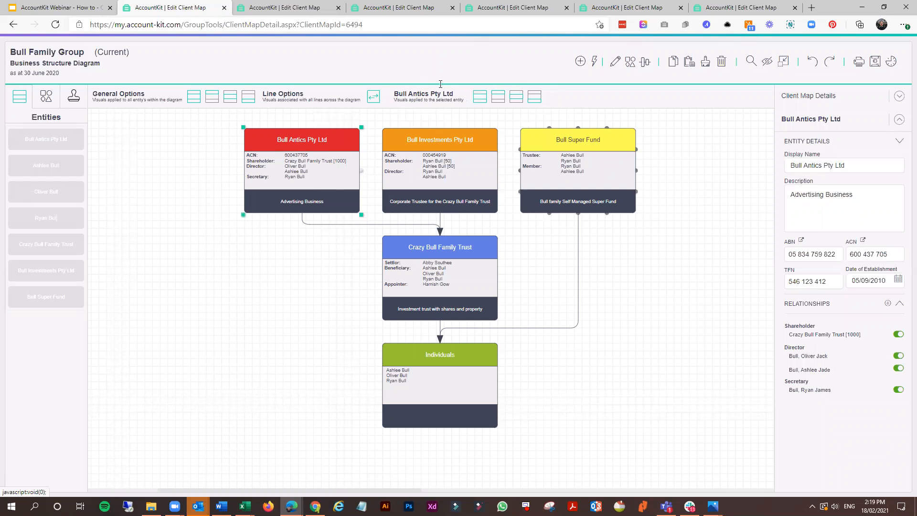
pyautogui.click(579, 298)
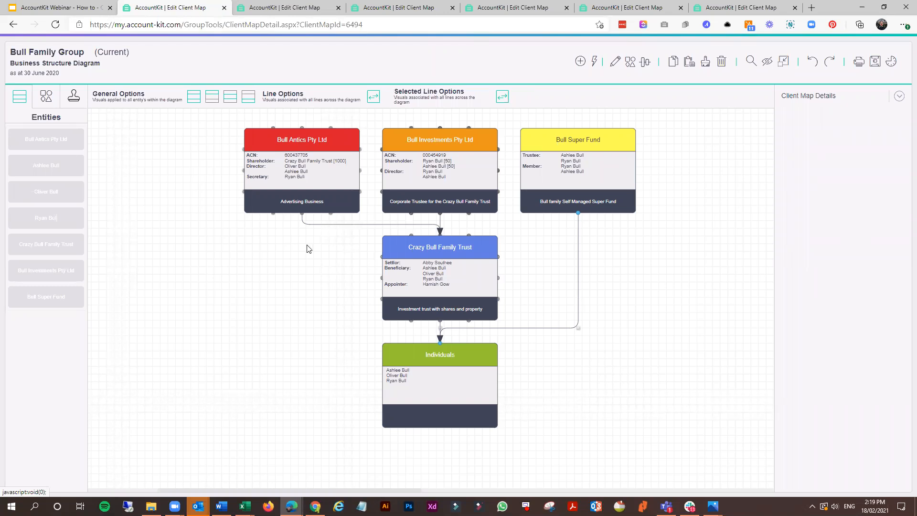
# - Apply the Outline theme to all entities in the diagram
pyautogui.click(191, 99)
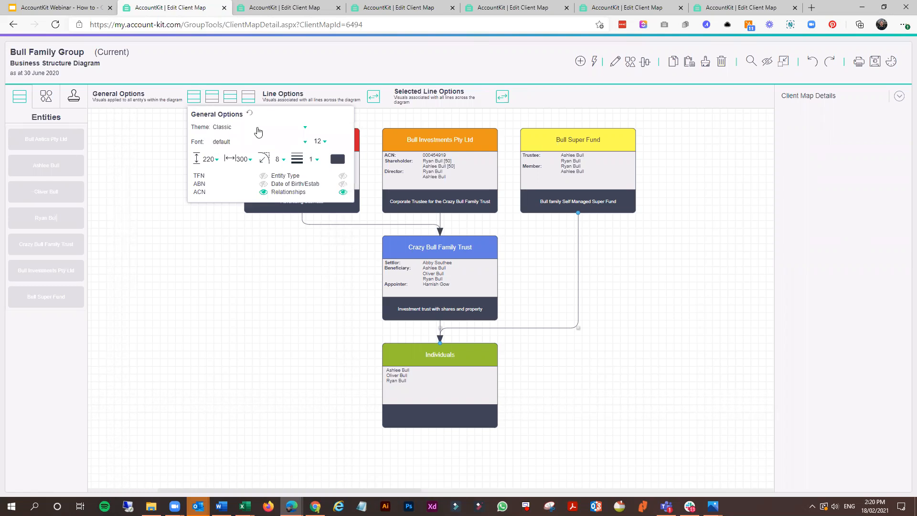
pyautogui.click(260, 128)
pyautogui.click(235, 159)
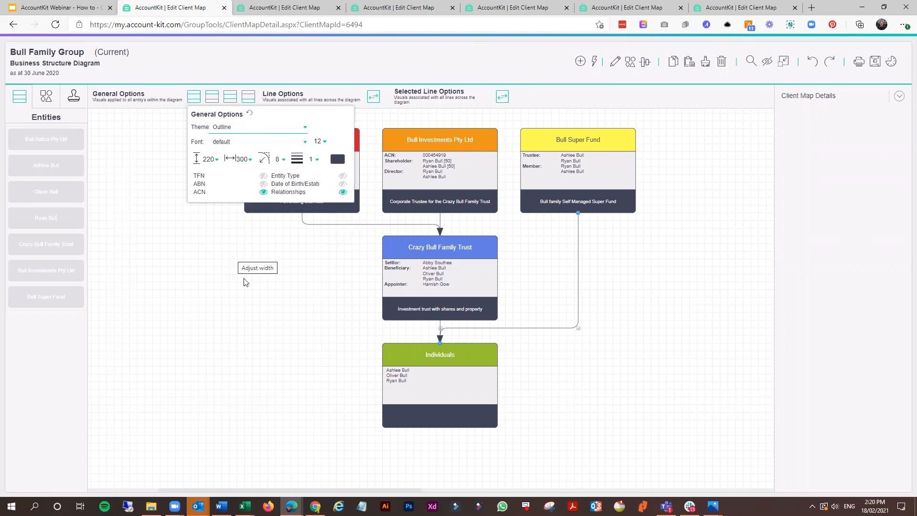
pyautogui.click(193, 98)
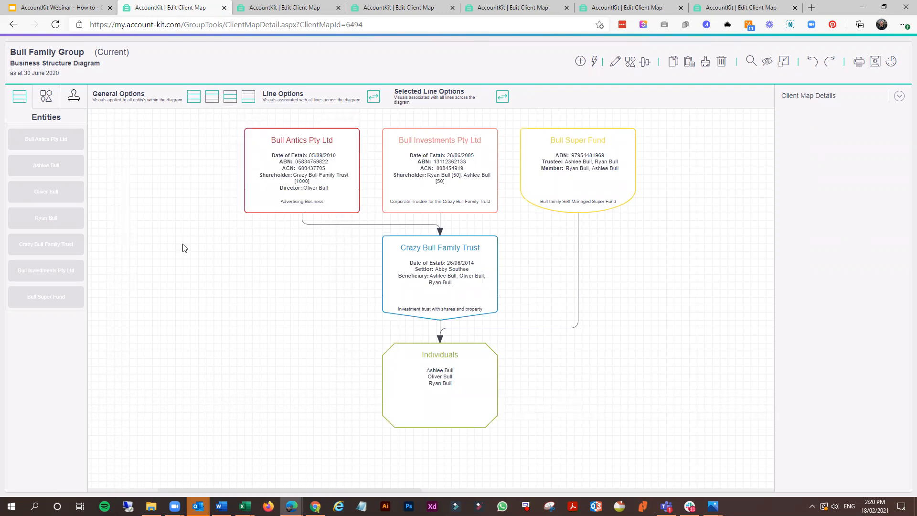
# - Set the theme of all entities back to Classic
pyautogui.click(193, 97)
pyautogui.click(226, 130)
pyautogui.click(228, 139)
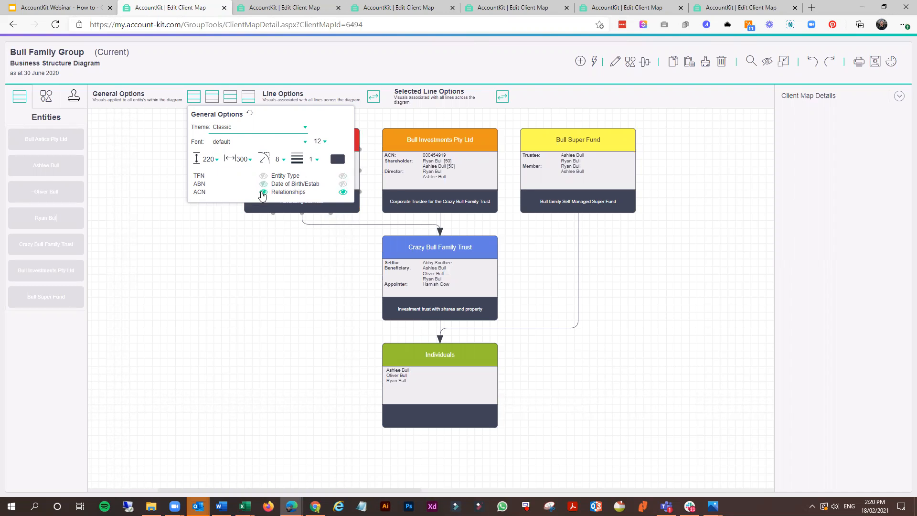
# - Show the entity type and hide the ACN on all entities in the diagram
pyautogui.click(343, 176)
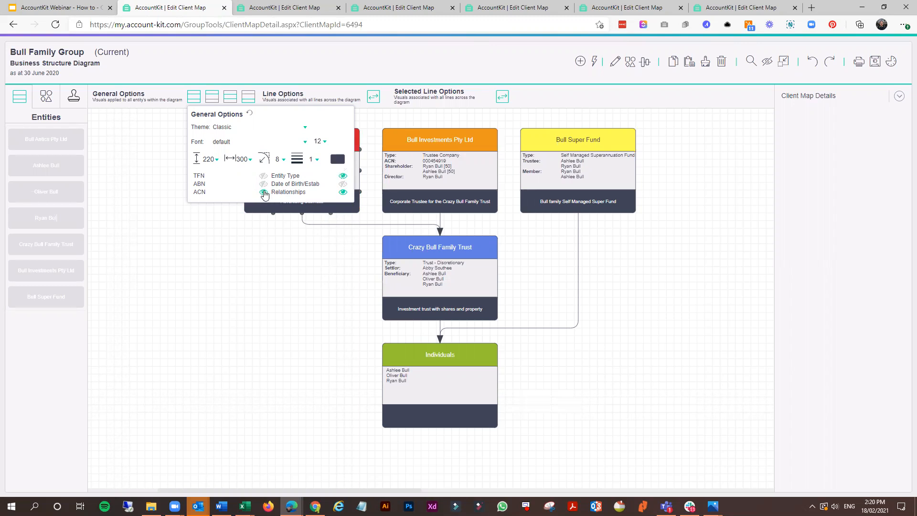
pyautogui.click(263, 193)
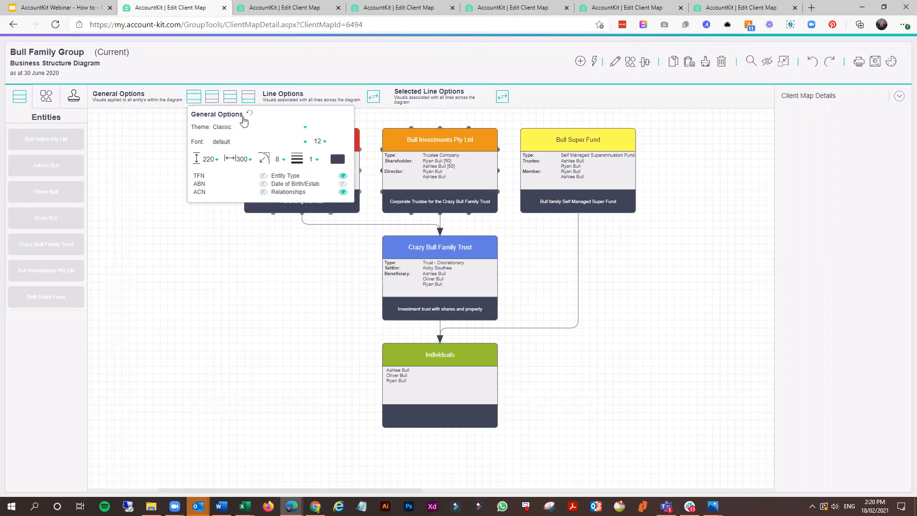
pyautogui.click(287, 202)
# - Try a body text position of 50 on all entities, and return it to 100
pyautogui.moveTo(199, 95)
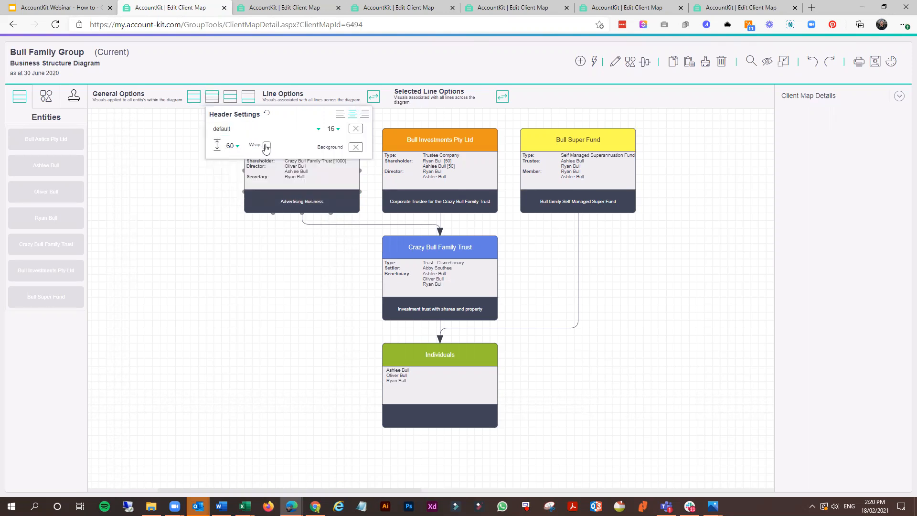
pyautogui.click(234, 98)
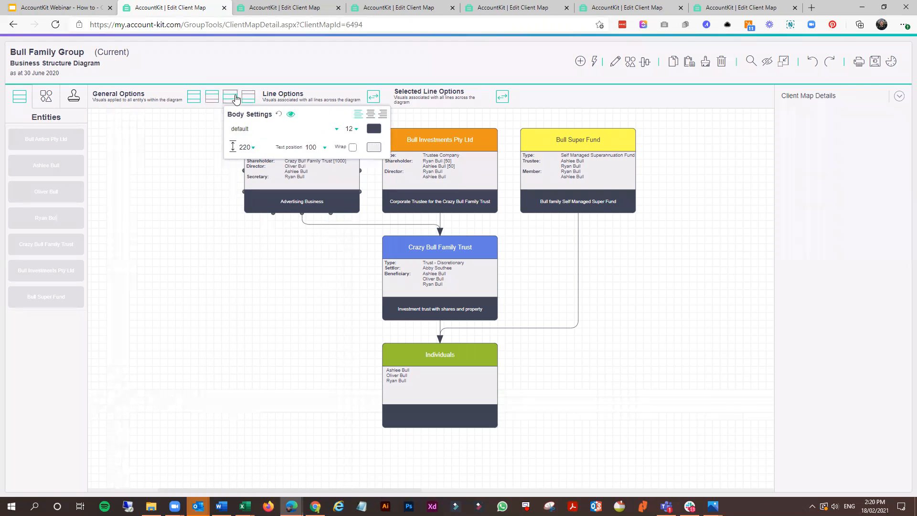
pyautogui.click(315, 151)
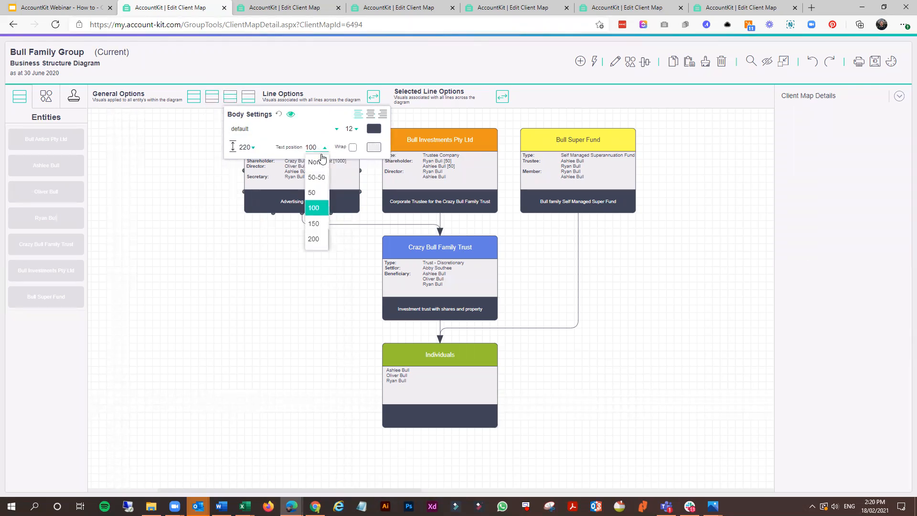
pyautogui.click(311, 194)
pyautogui.click(315, 148)
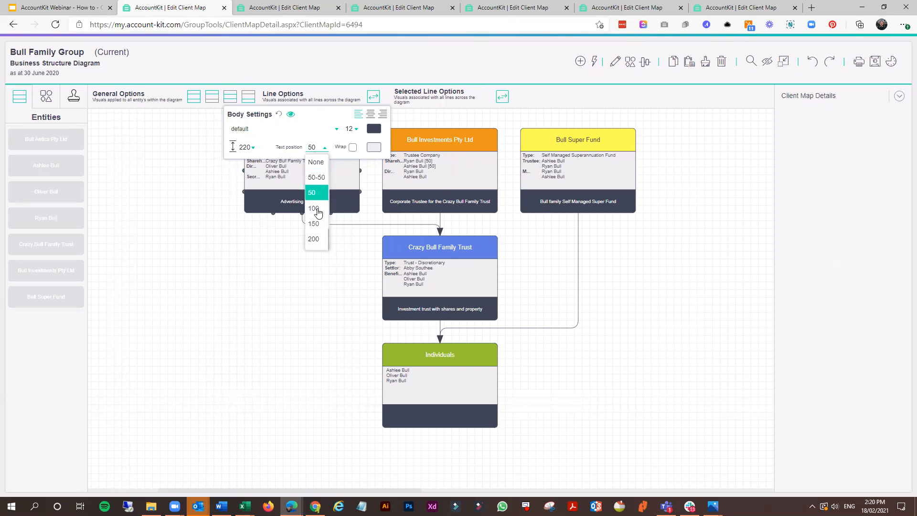
pyautogui.click(318, 212)
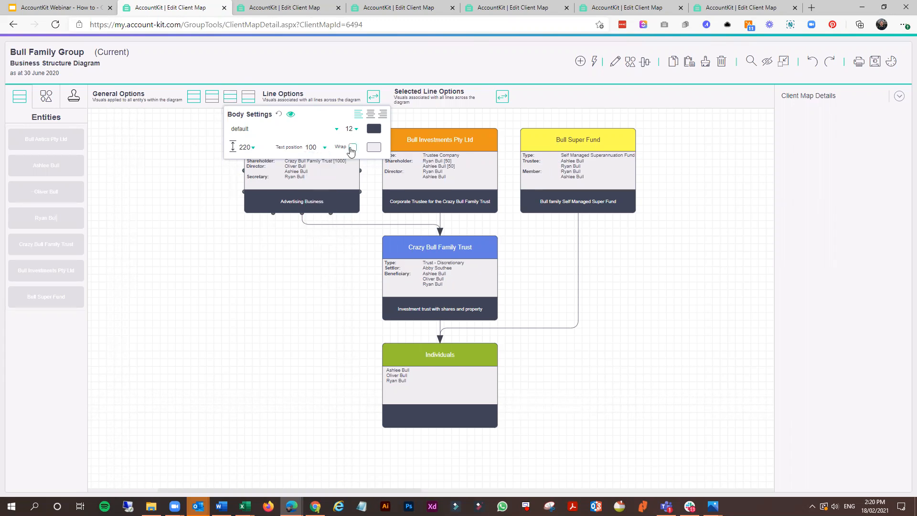
# - Turn on text wrapping for the body of all entities, and view the footer settings
pyautogui.click(352, 147)
pyautogui.click(247, 95)
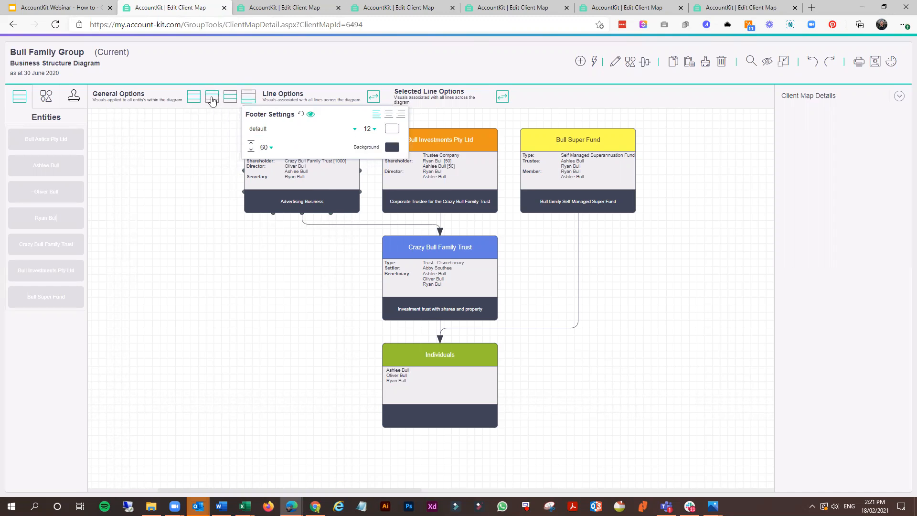
# - Hide the body section of all entities, show it again, and review the general options
pyautogui.click(231, 100)
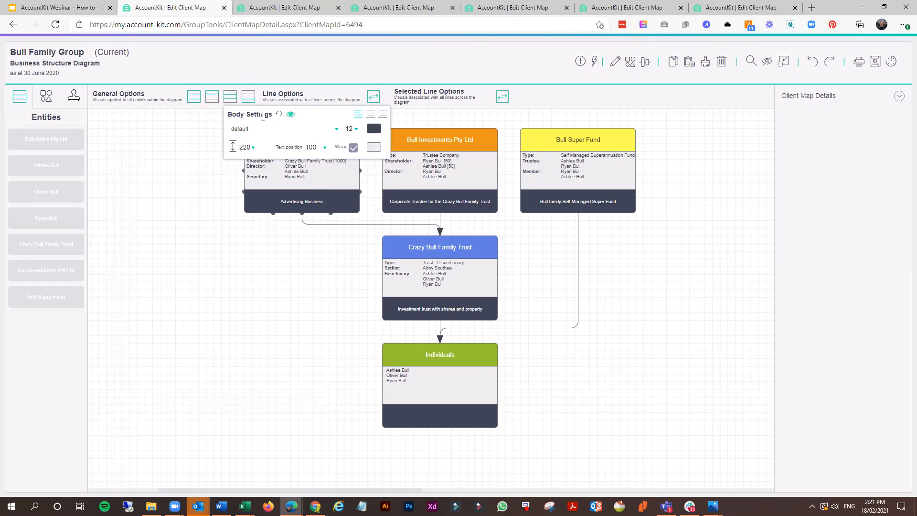
pyautogui.click(292, 118)
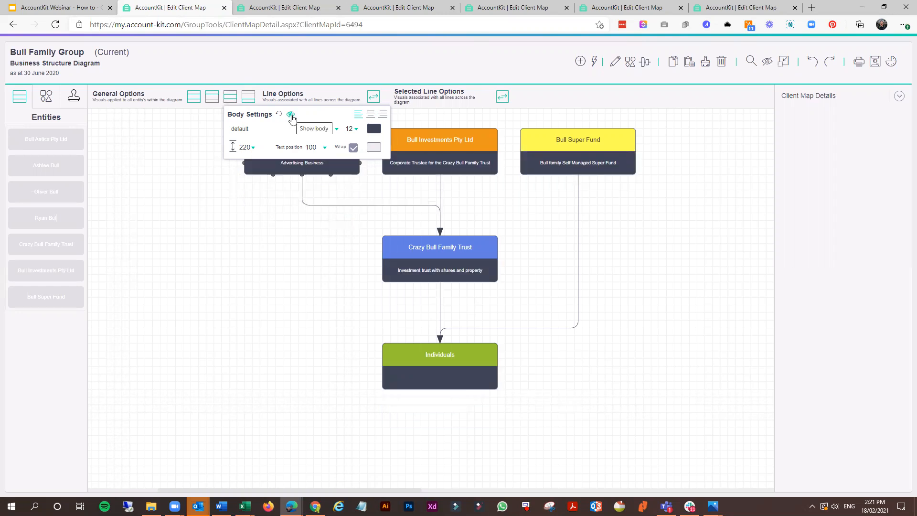
pyautogui.click(292, 117)
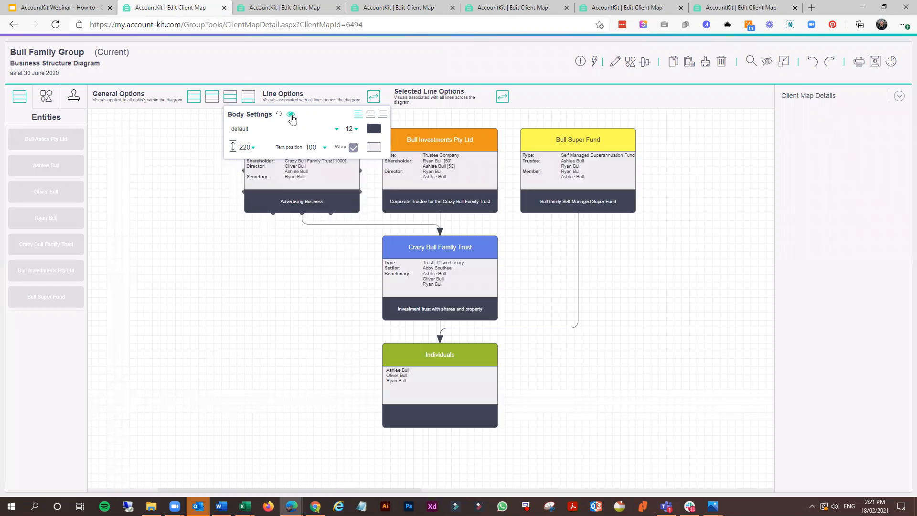
pyautogui.click(194, 96)
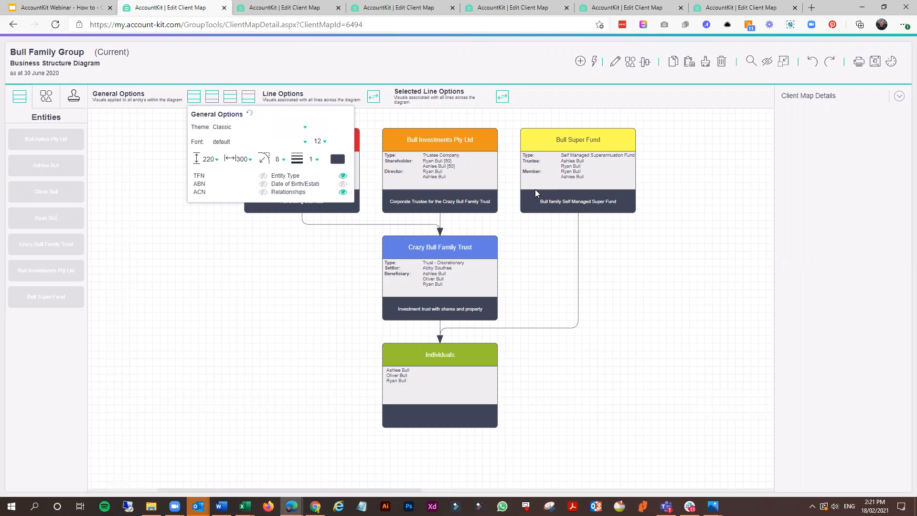
pyautogui.click(368, 232)
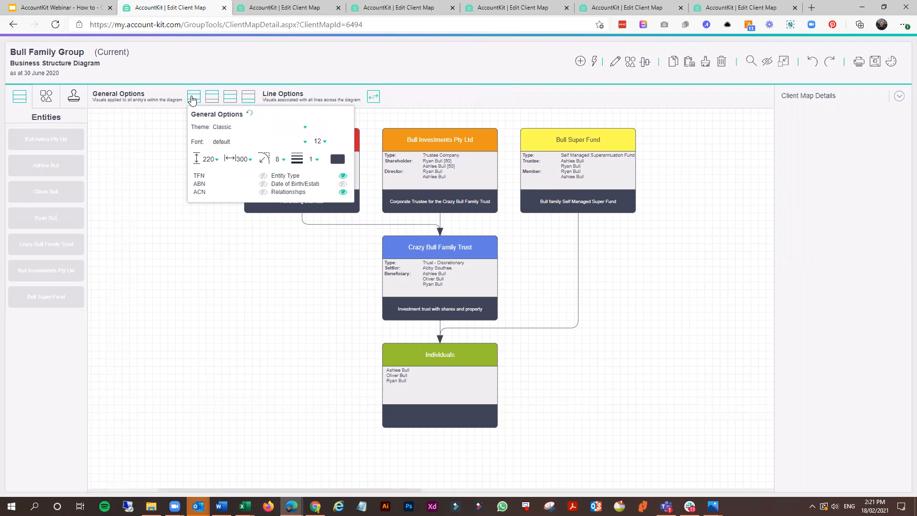
# - Try thickness 2, a dashed style and a pink practice colour on all lines in the diagram
pyautogui.click(374, 99)
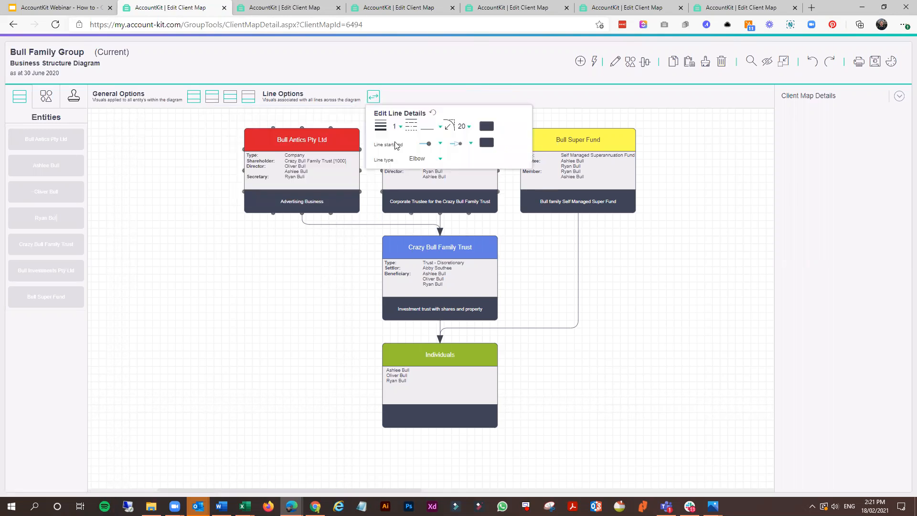
pyautogui.click(398, 126)
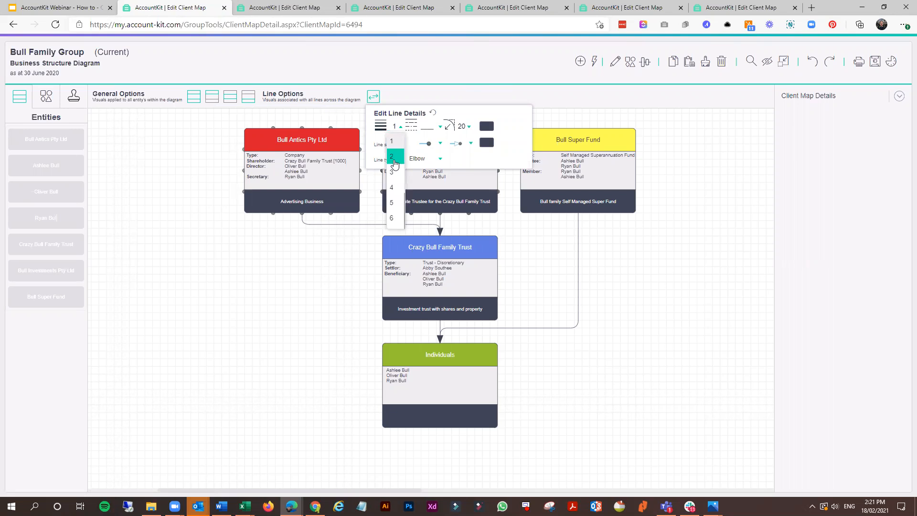
pyautogui.click(394, 158)
pyautogui.click(440, 127)
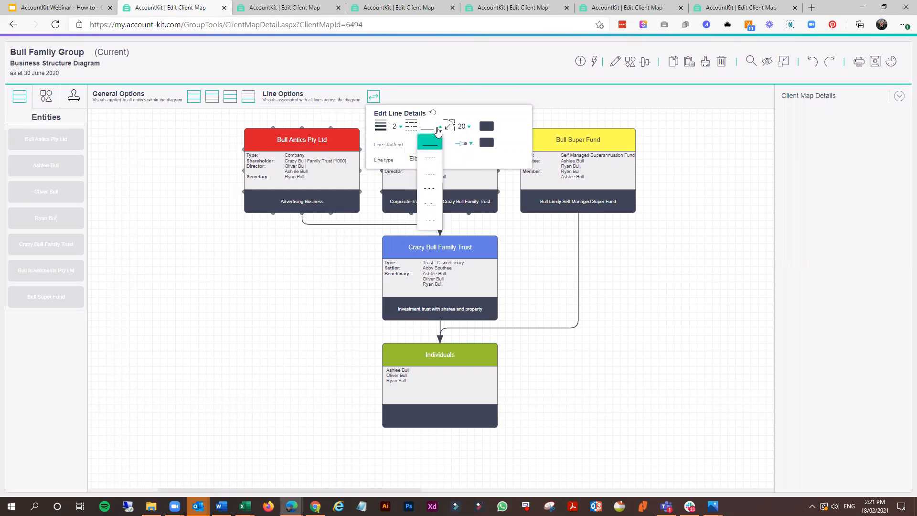
pyautogui.click(431, 160)
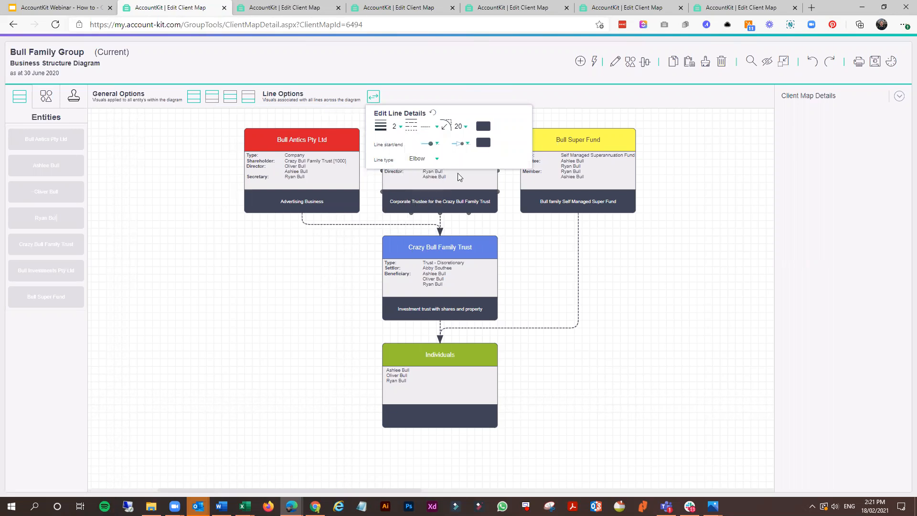
pyautogui.click(482, 142)
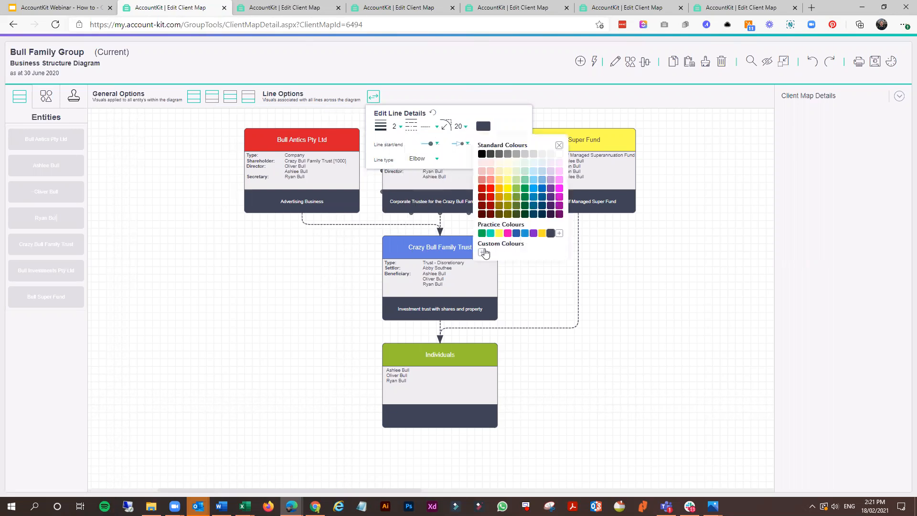
pyautogui.click(508, 233)
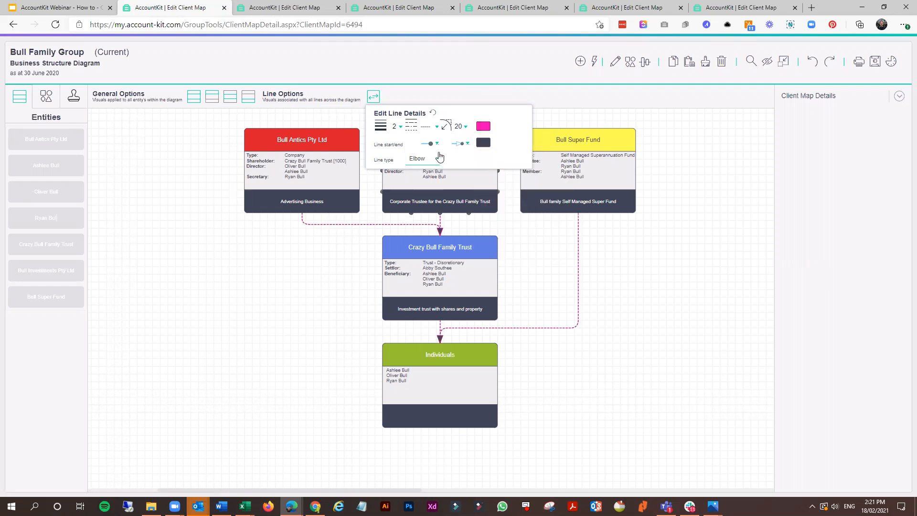
# - Reset the formatting of all lines to the defaults, and reroute the Bull Super Fund line just above Individuals
pyautogui.click(433, 114)
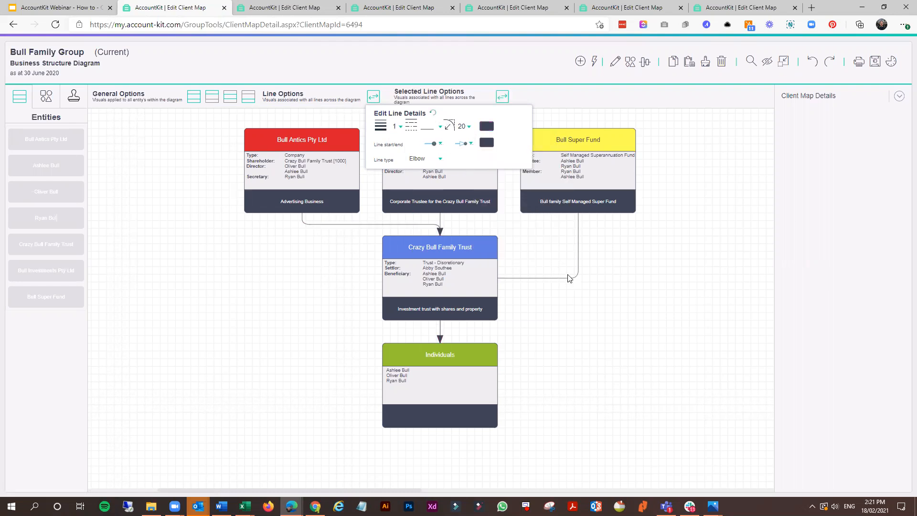
pyautogui.click(621, 292)
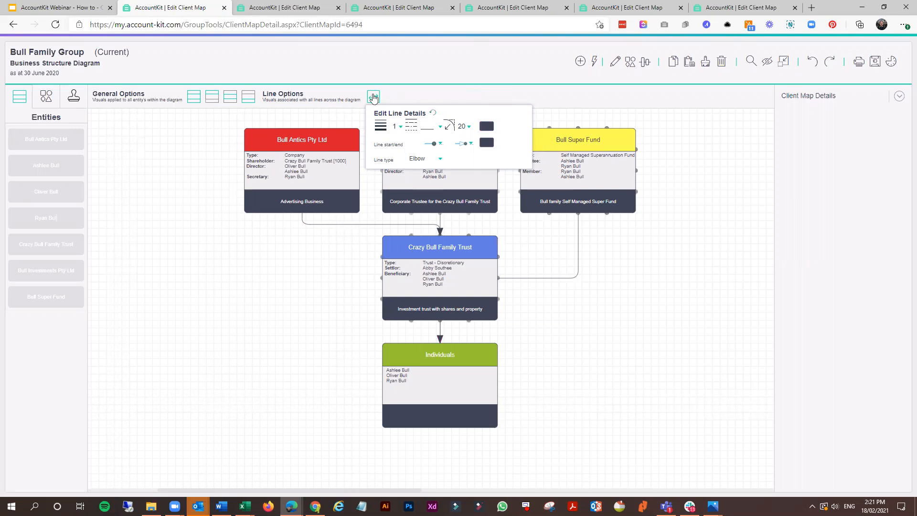
pyautogui.click(577, 279)
pyautogui.moveTo(577, 297); pyautogui.dragTo(578, 327)
pyautogui.click(665, 333)
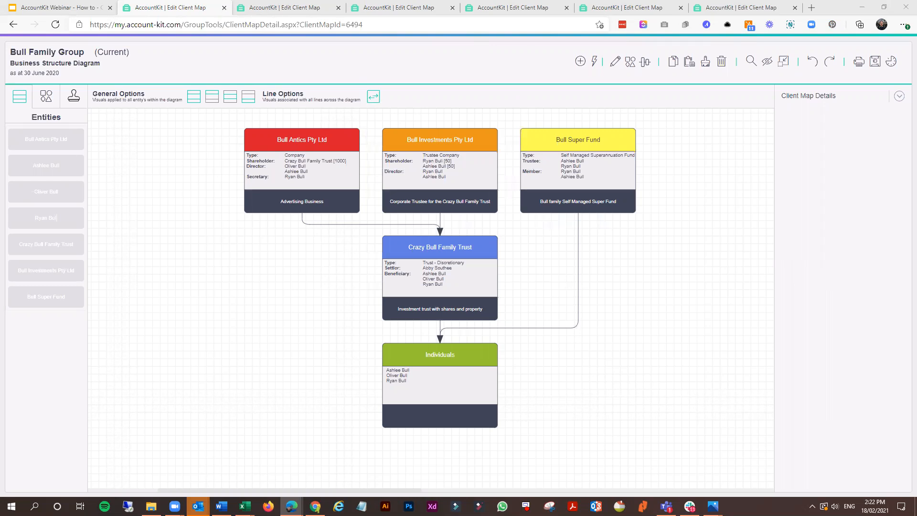
# - Start adding a new entity to the map, and search the client list for "bull"
pyautogui.click(581, 63)
pyautogui.click(581, 63)
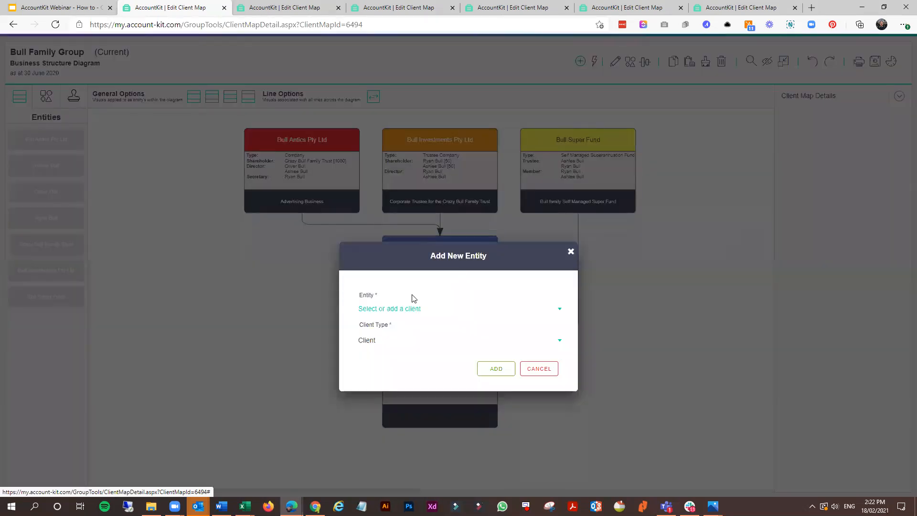
pyautogui.click(400, 310)
pyautogui.write('bull')
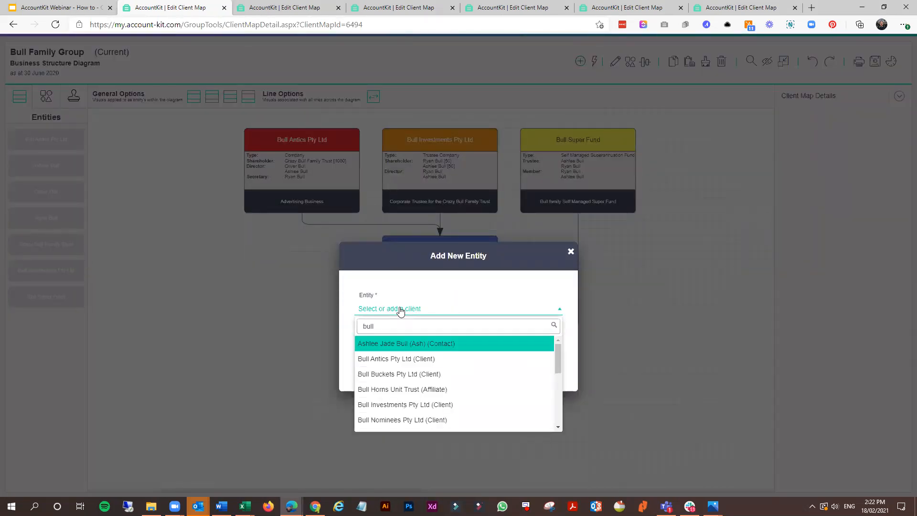
# - Try the unlisted name "bullaaa" in the entity search, and restore the search text to "bull"
pyautogui.write('aaa')
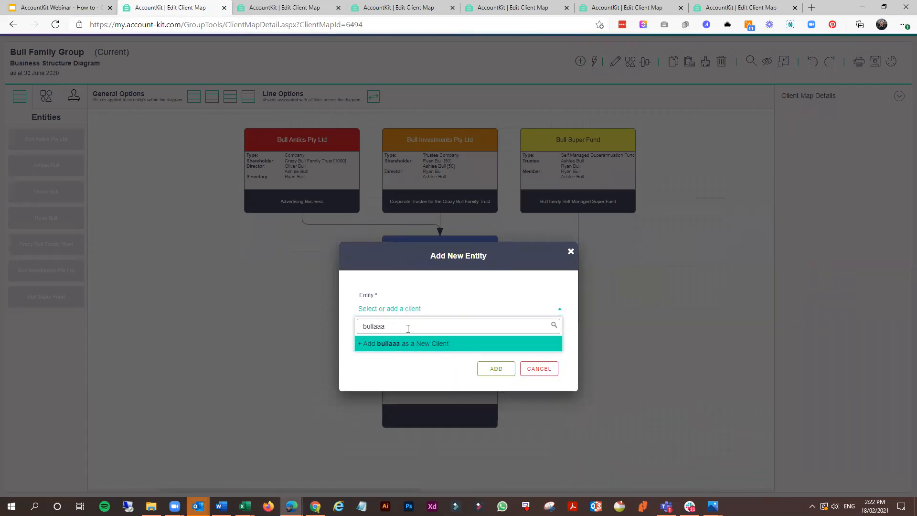
pyautogui.press('BackSpace')
pyautogui.press('BackSpace')
pyautogui.press('BackSpace')
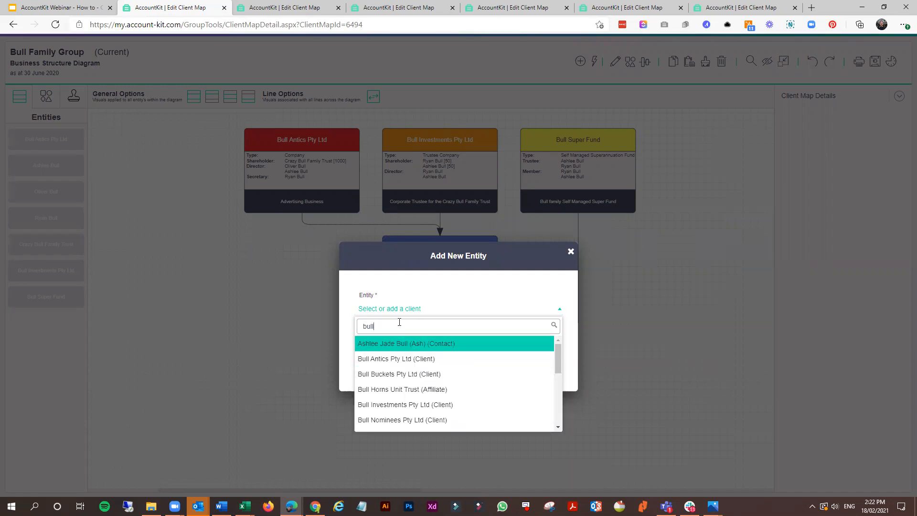
# - Pick Bull Horns Unit Trust (Affiliate) from the matching clients and add it to the map as a new entity
pyautogui.scroll(-1, 420, 375)
pyautogui.scroll(-4, 454, 396)
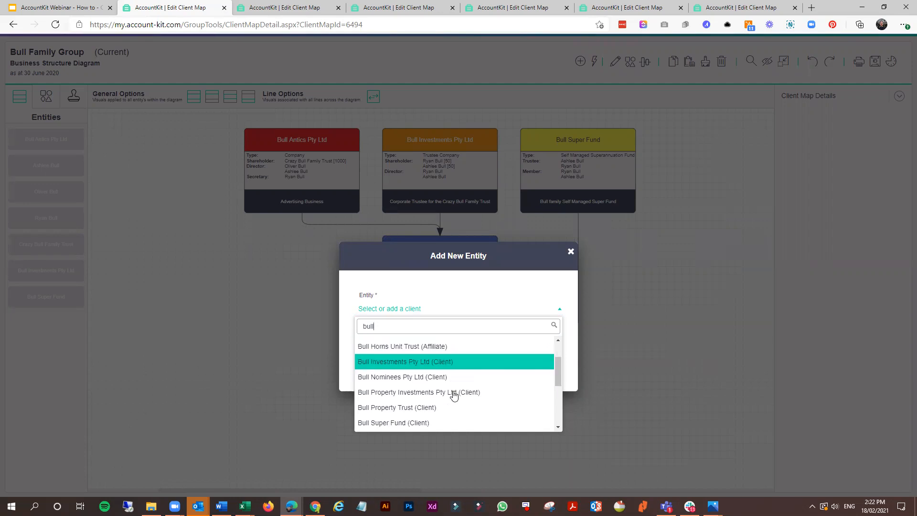
pyautogui.scroll(-3, 468, 385)
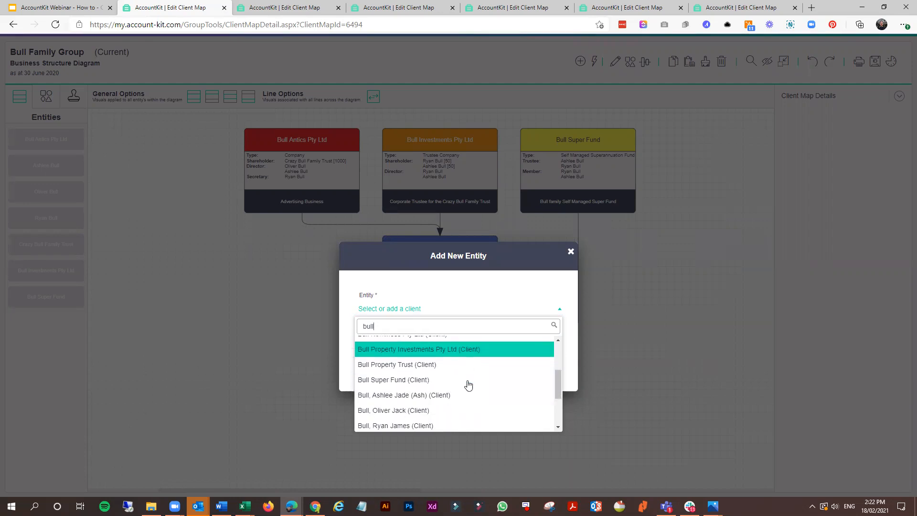
pyautogui.scroll(2, 468, 385)
pyautogui.scroll(3, 468, 385)
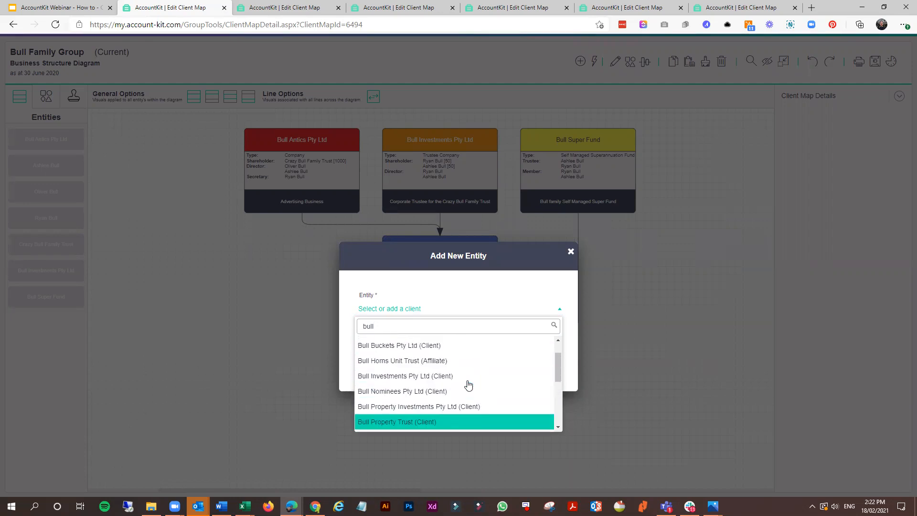
pyautogui.click(423, 364)
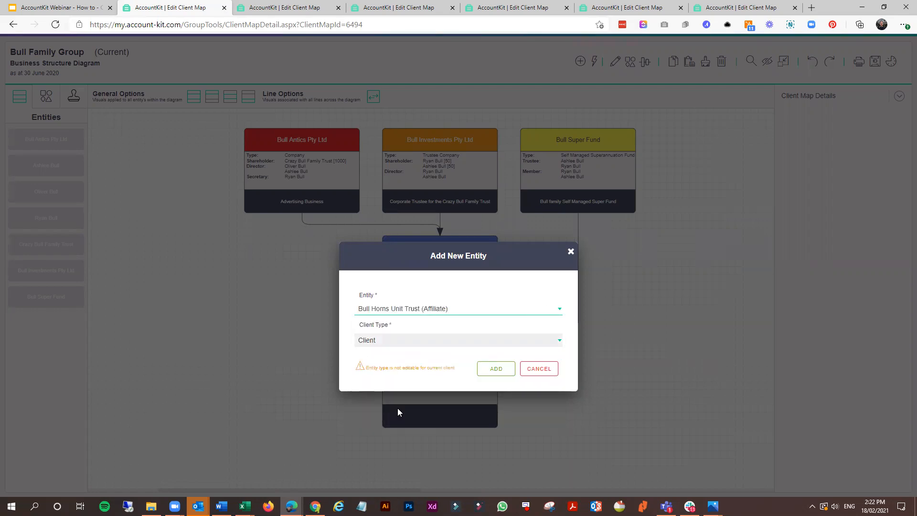
pyautogui.click(496, 370)
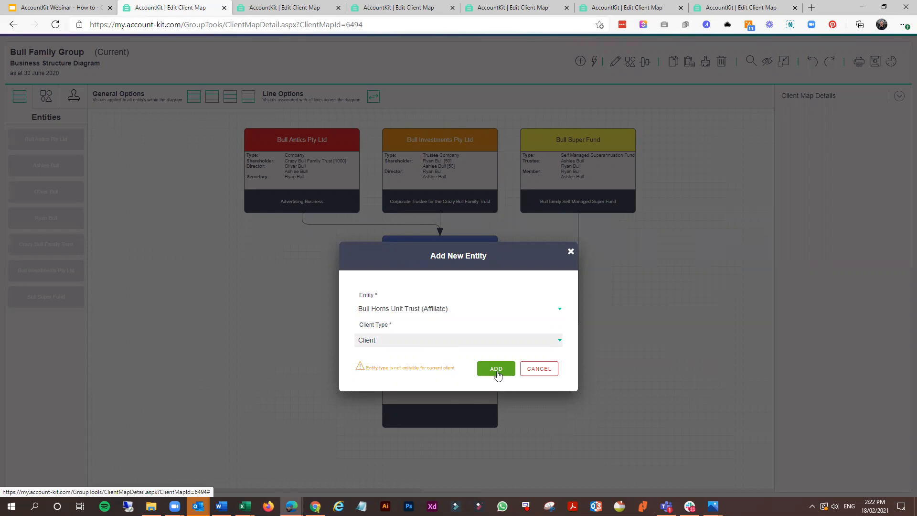
pyautogui.click(497, 373)
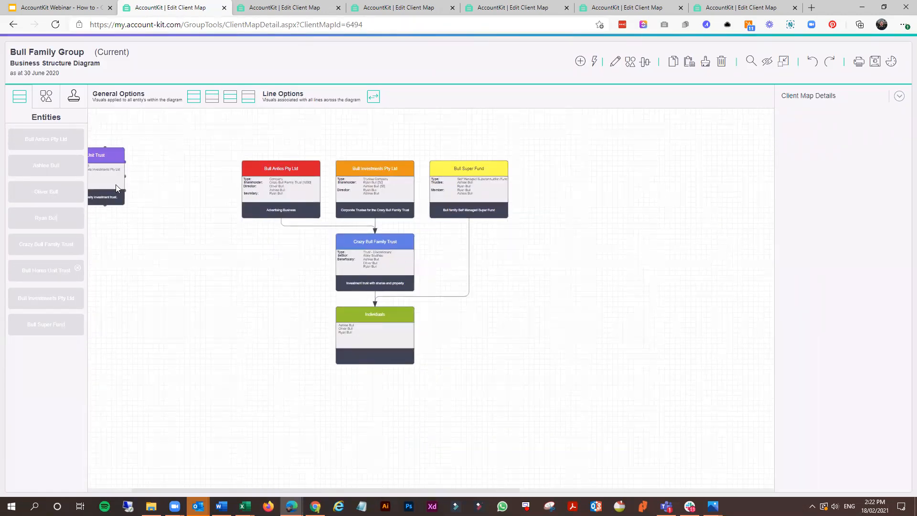
# - Place Bull Super Fund beside Crazy Bull Family Trust with Bull Horns Unit Trust above it, and connect Bull Horns Unit Trust down to Bull Super Fund
pyautogui.moveTo(402, 306); pyautogui.dragTo(573, 270)
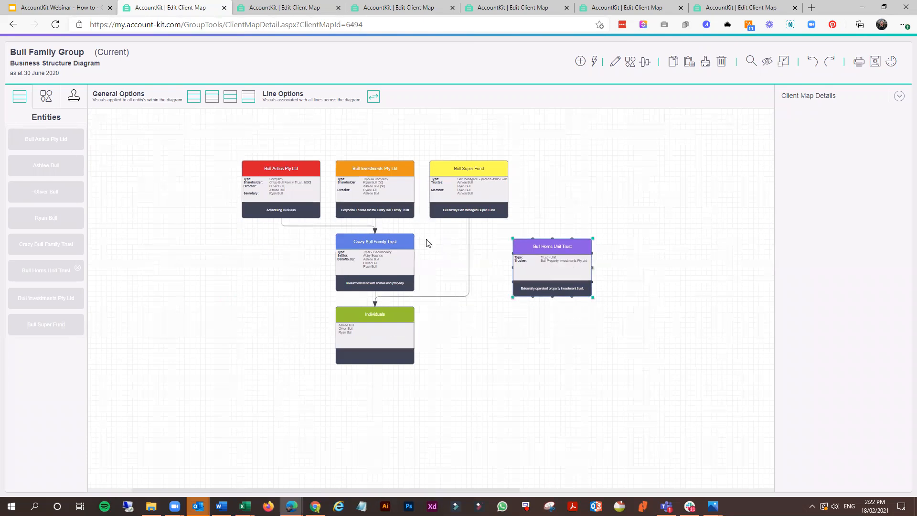
pyautogui.scroll(1, 429, 243)
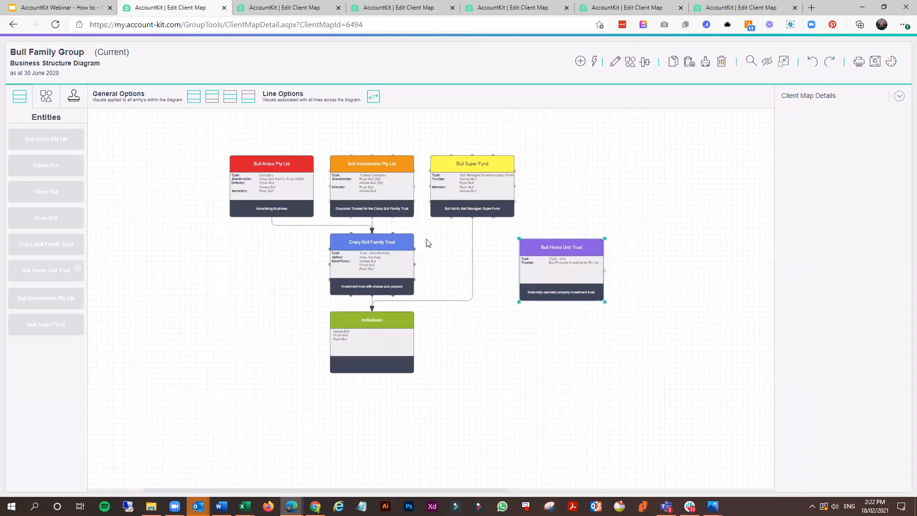
pyautogui.click(541, 300)
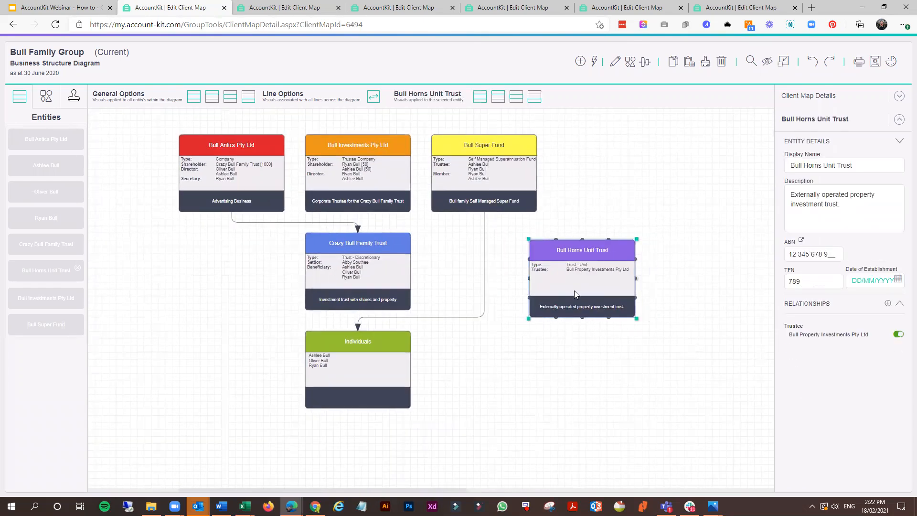
pyautogui.moveTo(485, 175); pyautogui.dragTo(482, 270)
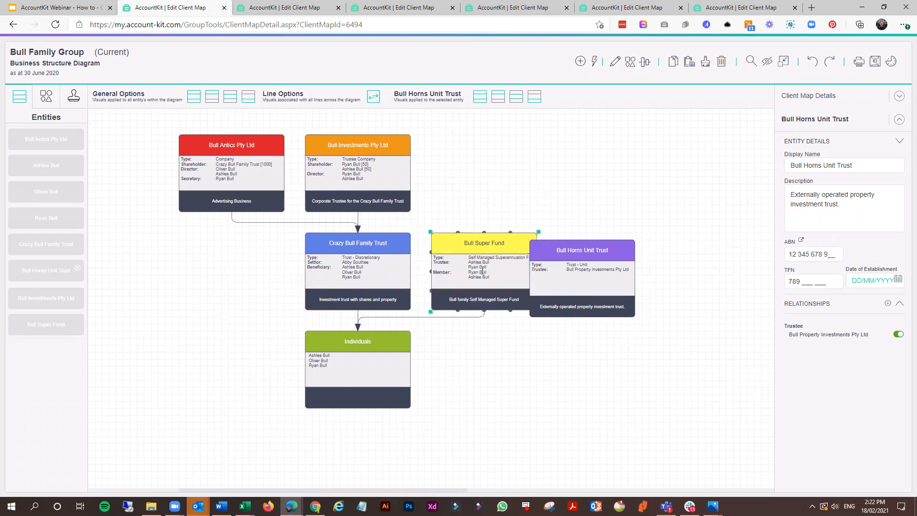
pyautogui.moveTo(593, 276); pyautogui.dragTo(491, 170)
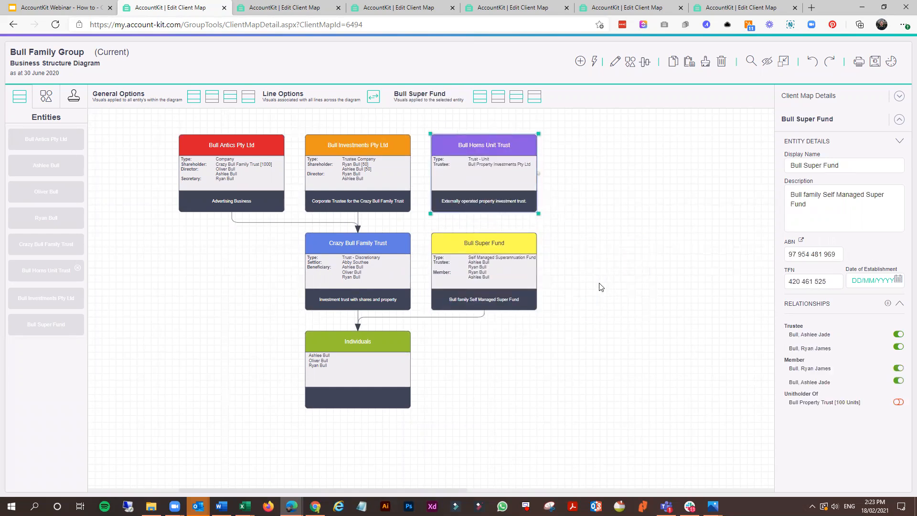
pyautogui.moveTo(484, 212); pyautogui.dragTo(485, 235)
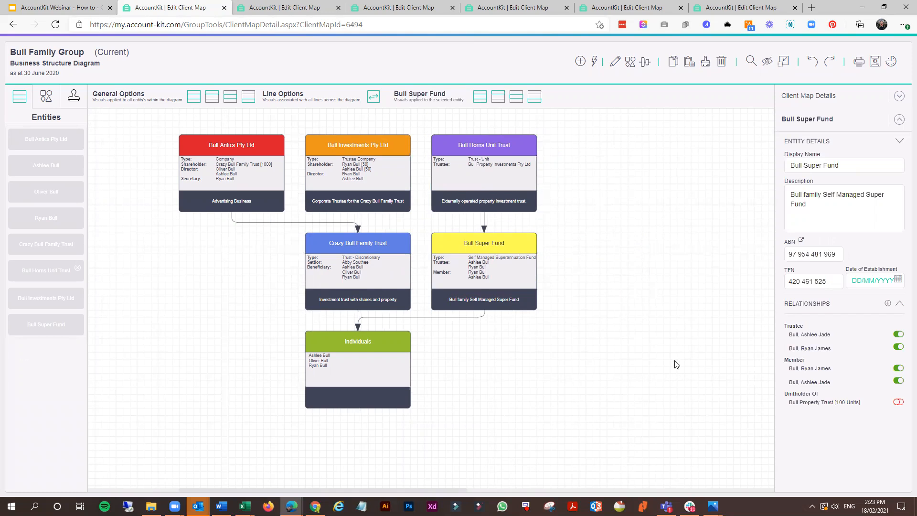
# - Start adding a Unitholder relationship with 100 units to Bull Horns Unit Trust
pyautogui.click(507, 172)
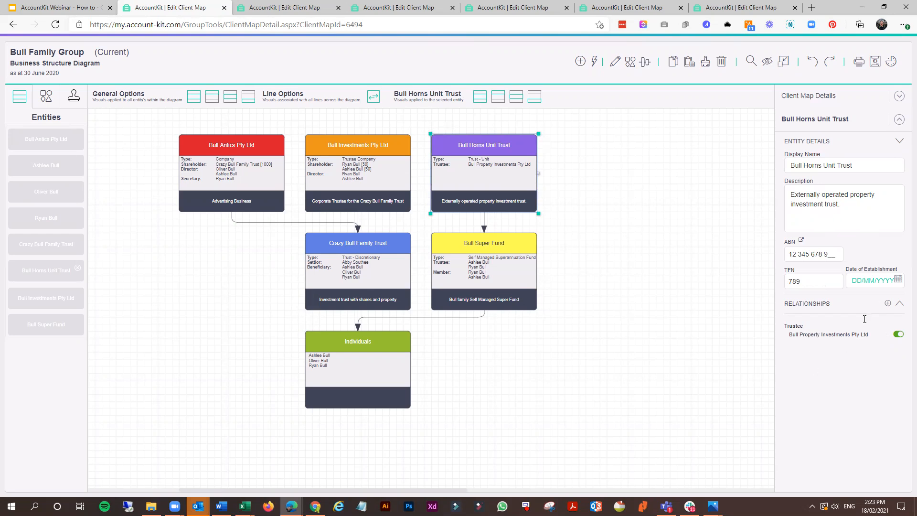
pyautogui.click(887, 305)
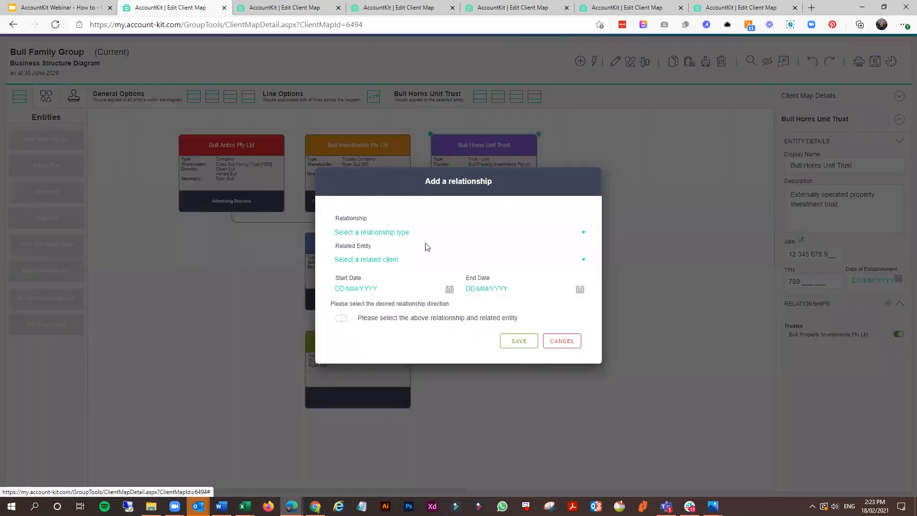
pyautogui.click(412, 237)
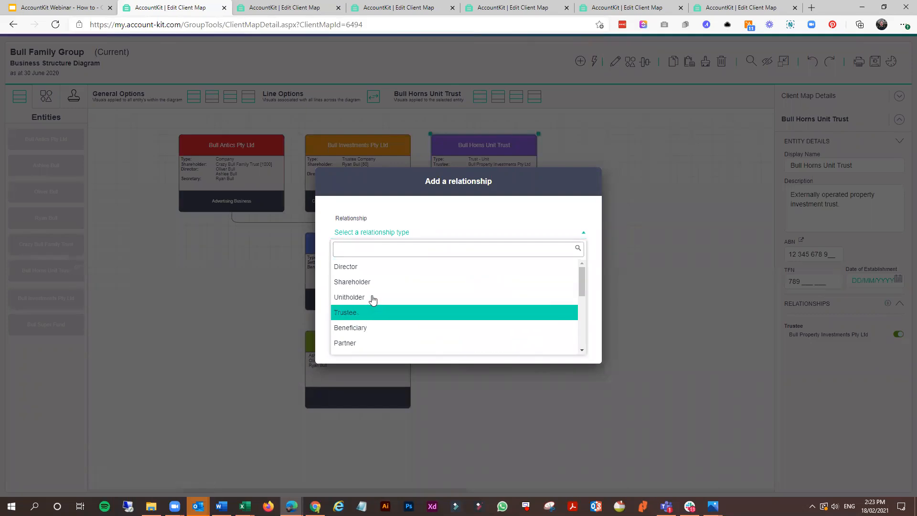
pyautogui.click(373, 297)
pyautogui.click(337, 313)
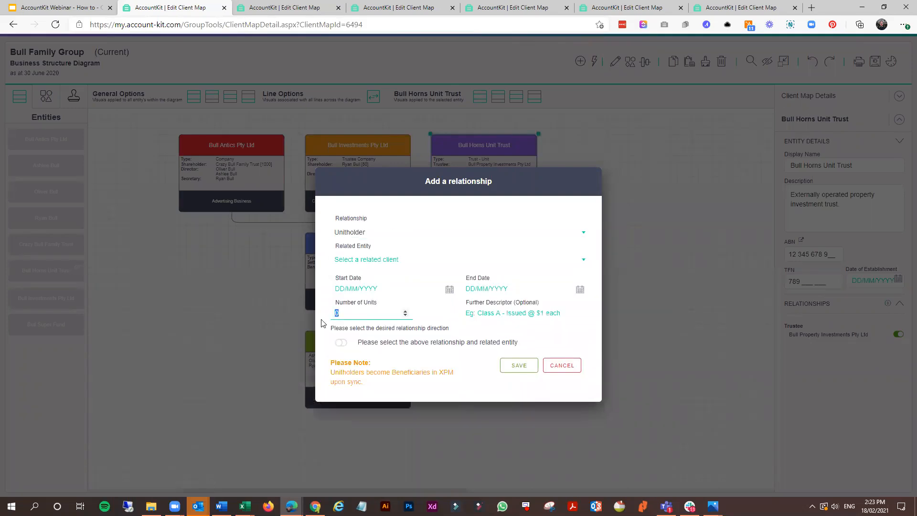
pyautogui.write('100')
# - Try Bull Super Fund as the related entity, switch the relationship direction both ways, and discard the new relationship
pyautogui.click(373, 264)
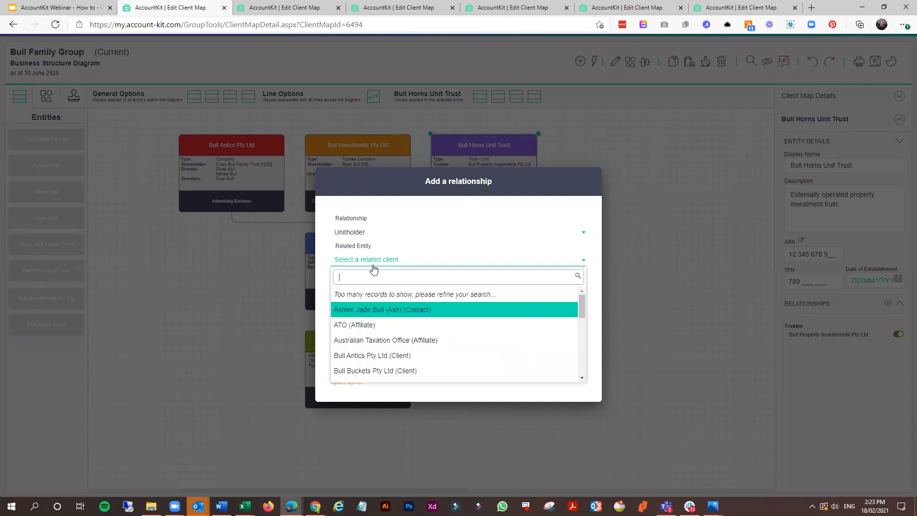
pyautogui.write('bull sup')
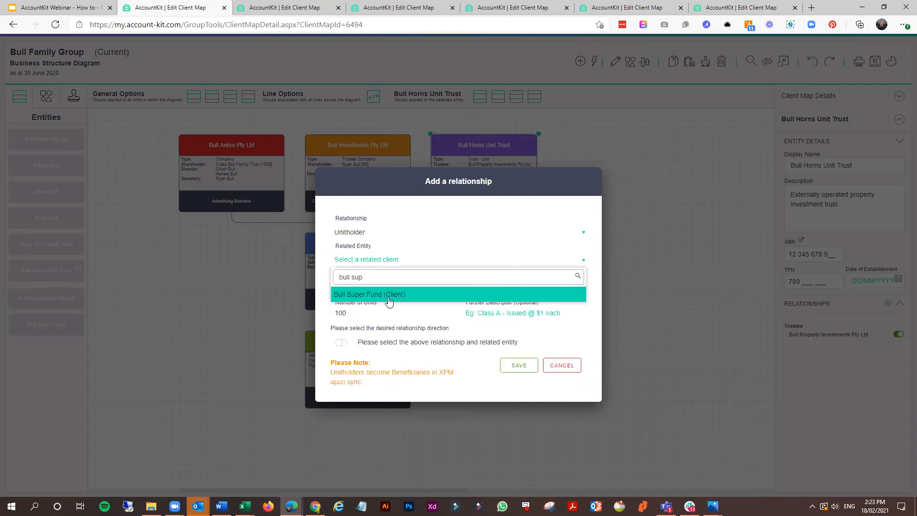
pyautogui.click(402, 295)
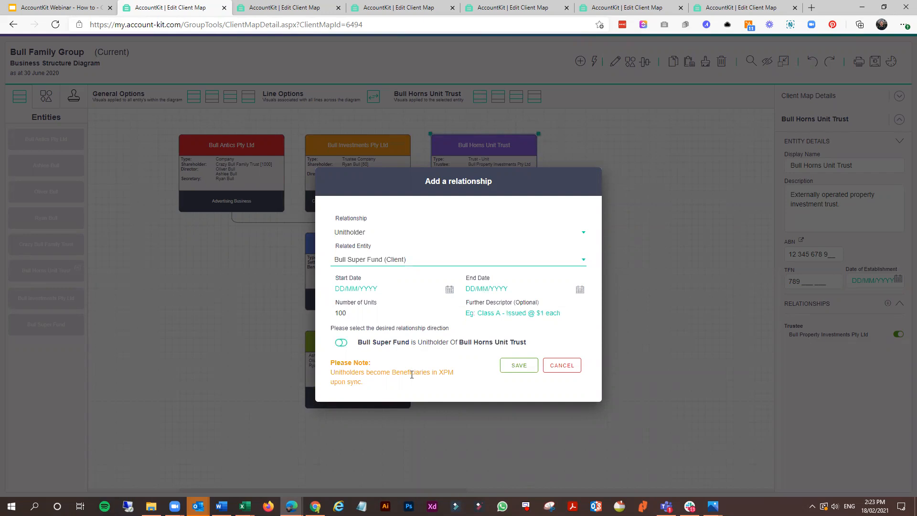
pyautogui.click(341, 344)
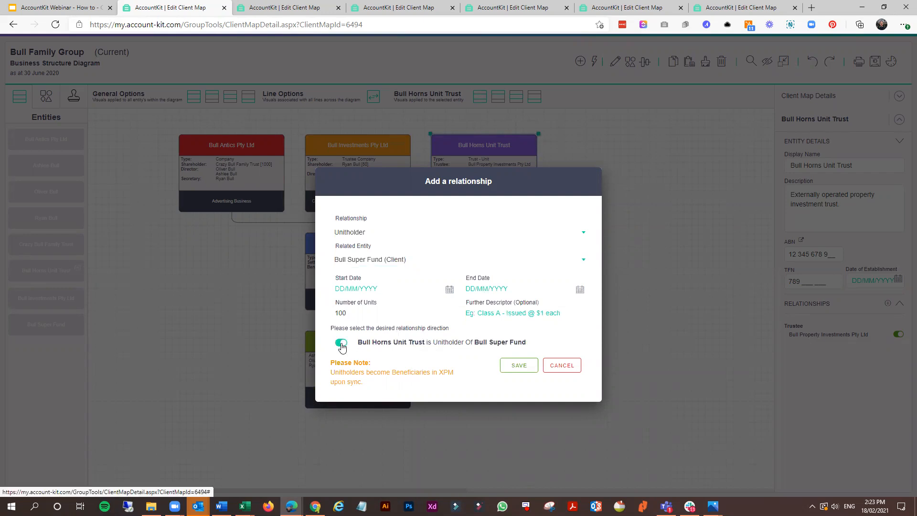
pyautogui.click(341, 344)
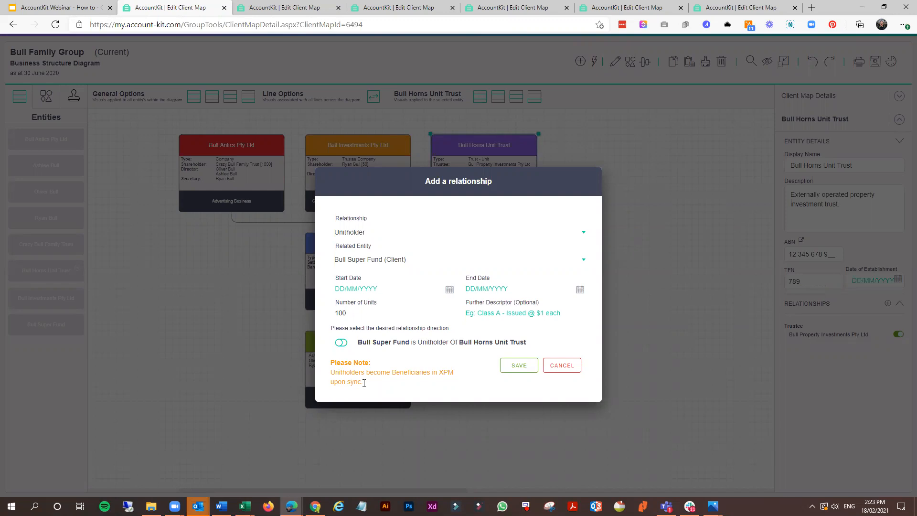
pyautogui.click(562, 367)
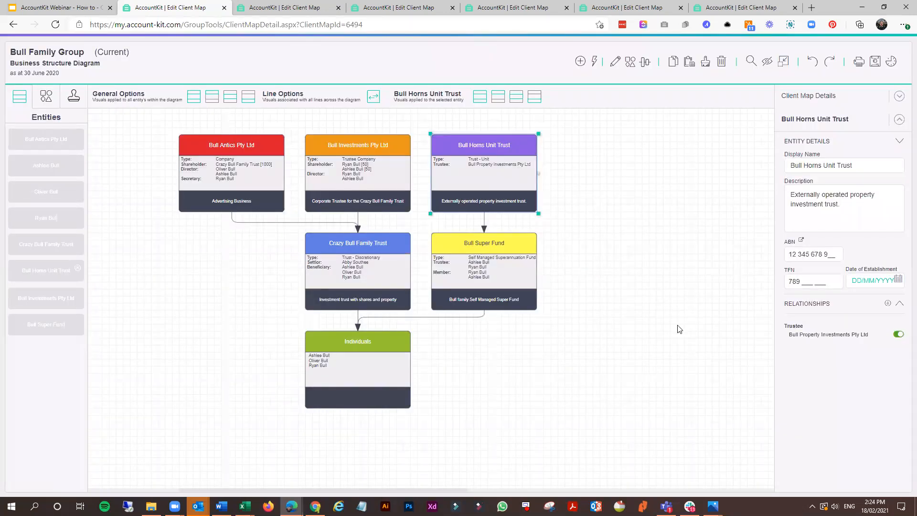
pyautogui.click(679, 329)
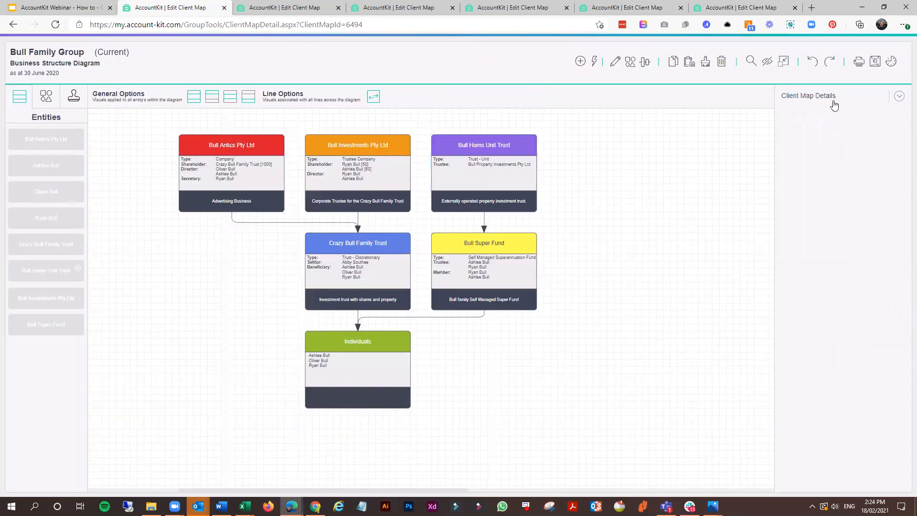
# - Save the client map, and open the full client record of Bull Antics Pty Ltd from its entity details
pyautogui.click(875, 61)
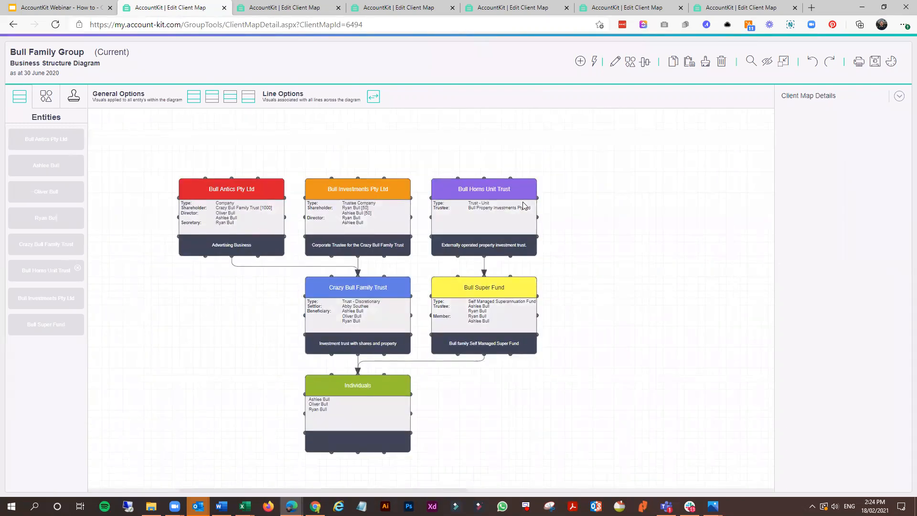
pyautogui.click(482, 209)
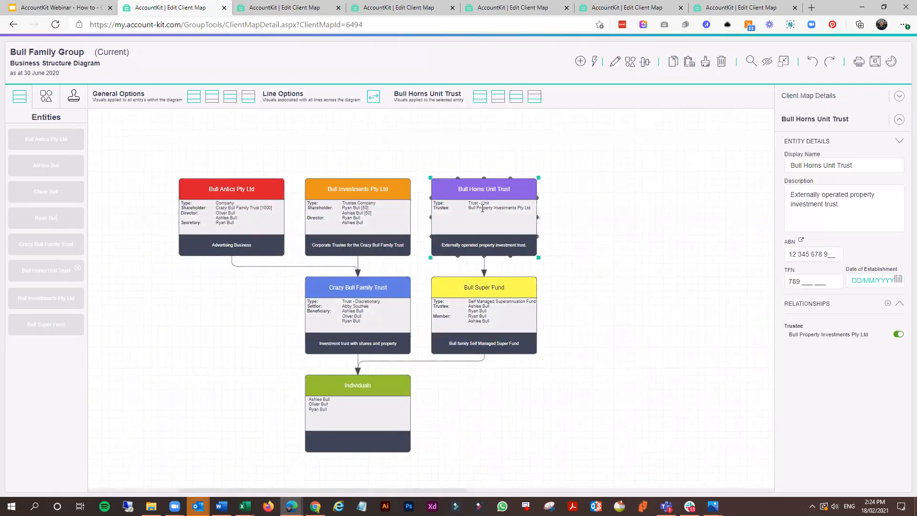
pyautogui.click(809, 121)
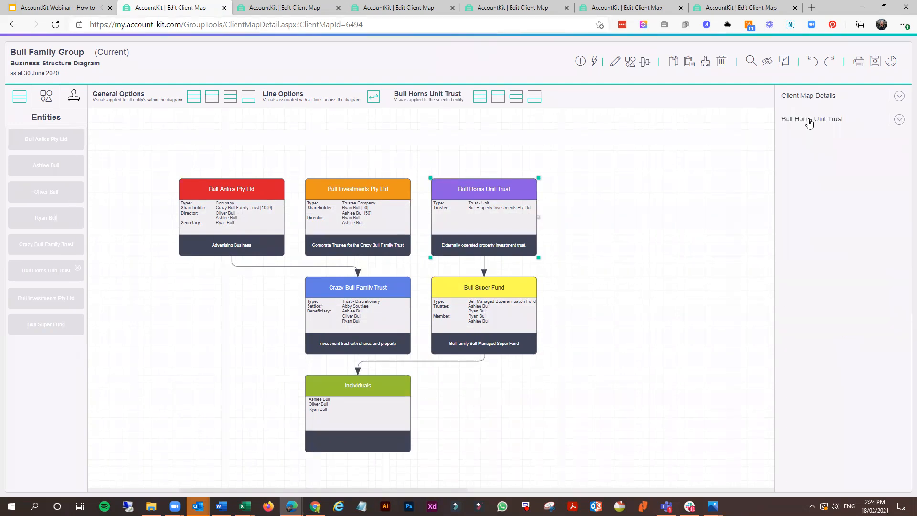
pyautogui.click(809, 122)
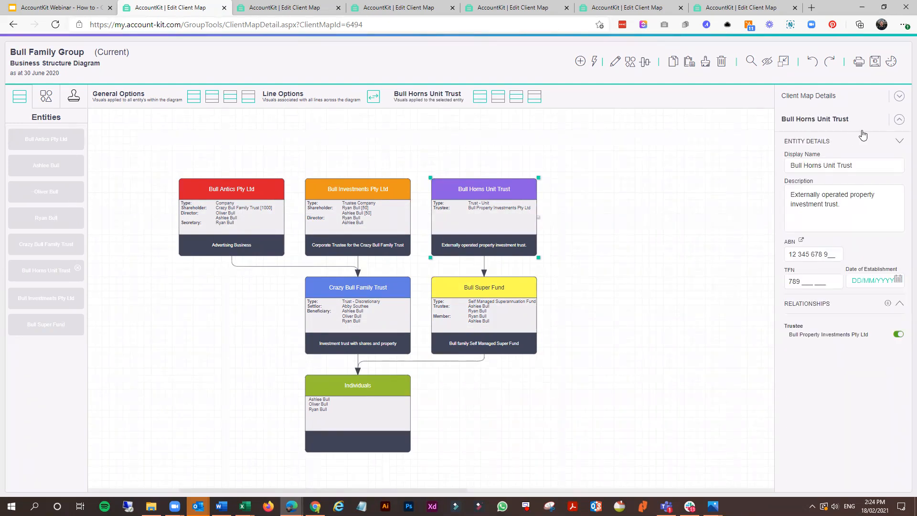
pyautogui.click(845, 122)
pyautogui.click(843, 122)
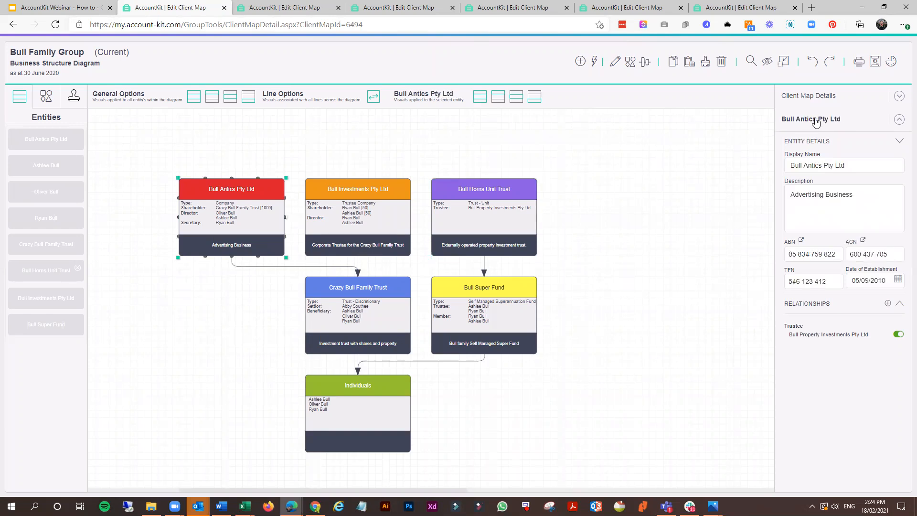
pyautogui.click(816, 122)
pyautogui.click(816, 121)
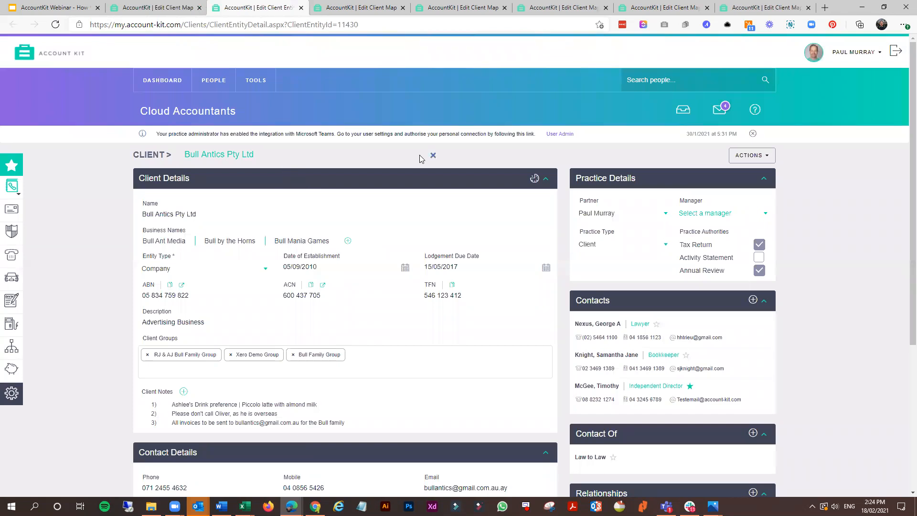
# - Search all people for "bull h" and open the Bull Horns Unit Trust affiliate record
pyautogui.click(329, 154)
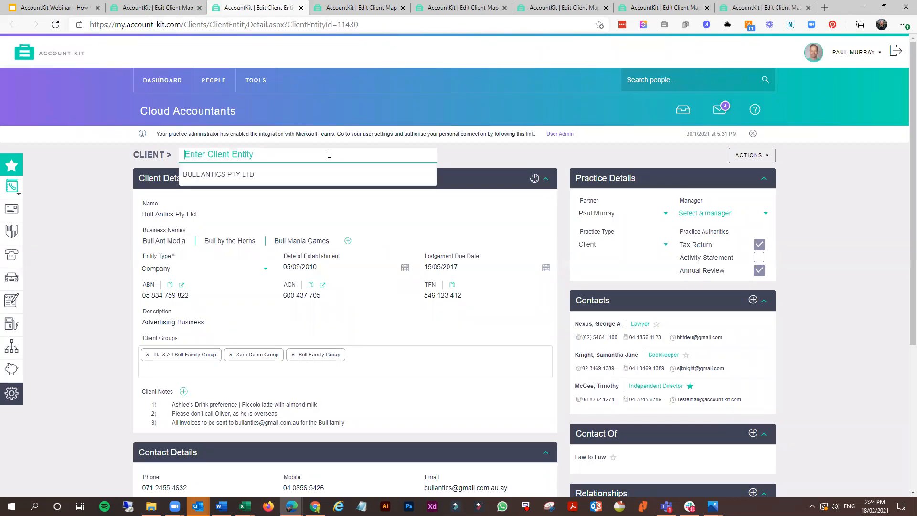
pyautogui.write('bull ho')
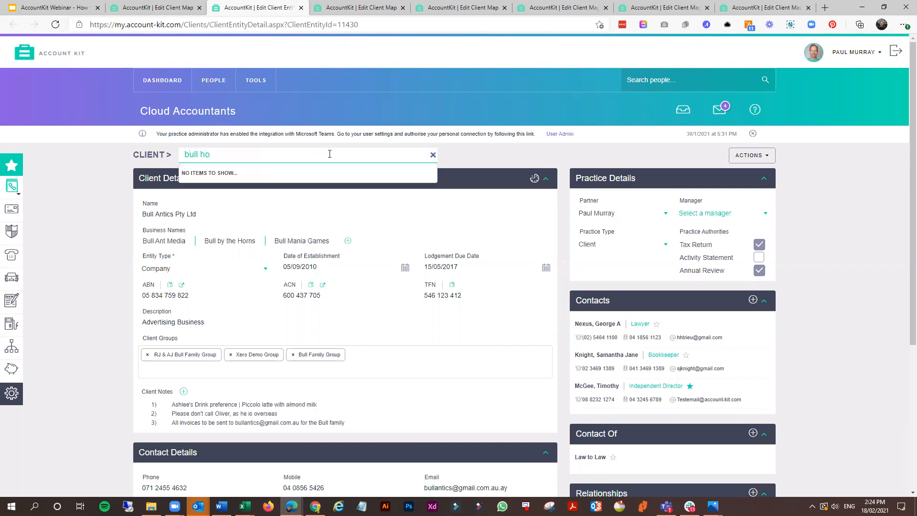
pyautogui.click(752, 85)
pyautogui.write('bo')
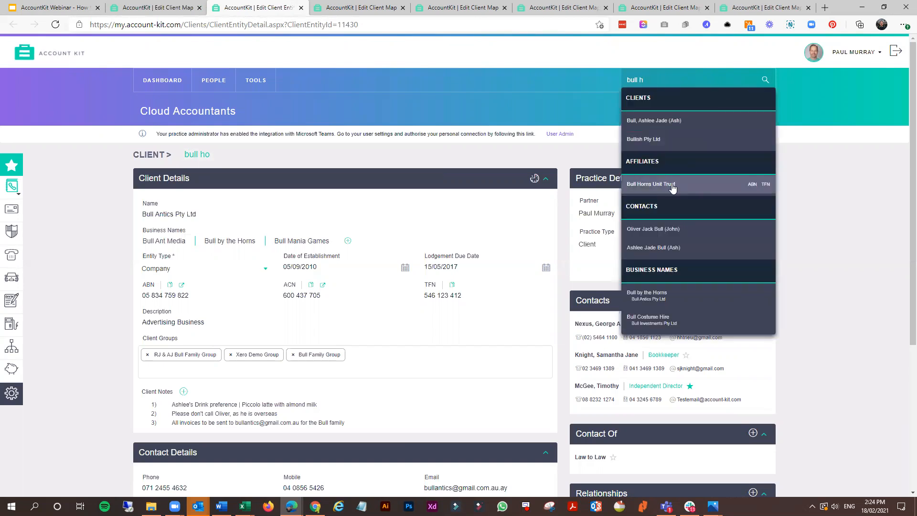
pyautogui.click(675, 184)
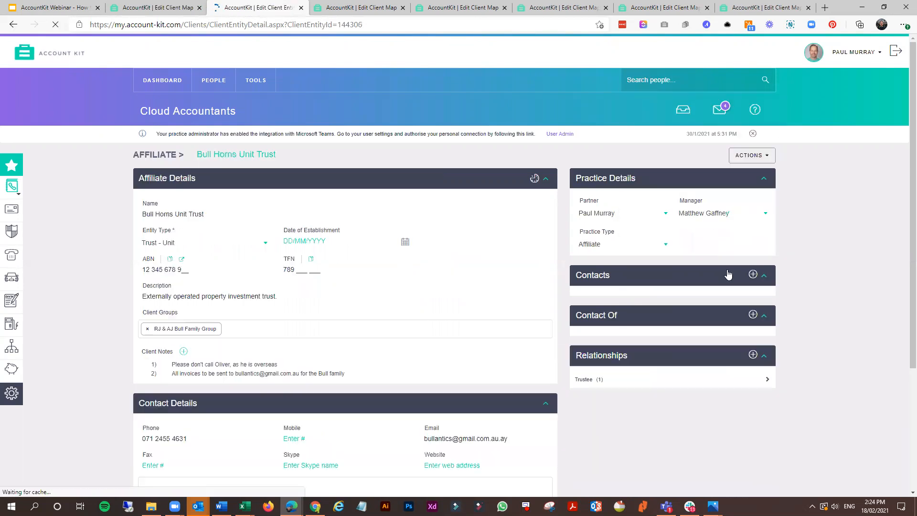
# - Add Bull Super Fund as a Unitholder of Bull Horns Unit Trust with 100 units and save the relationship
pyautogui.scroll(-3, 811, 320)
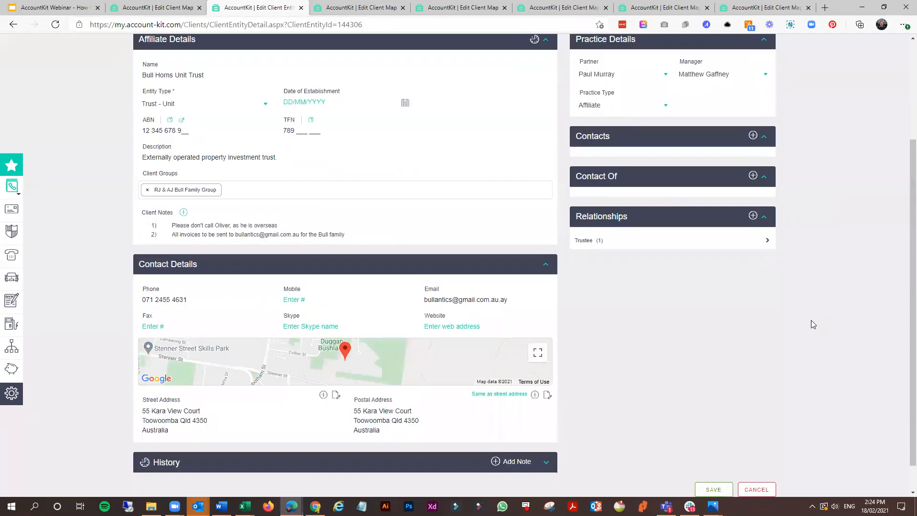
pyautogui.click(767, 241)
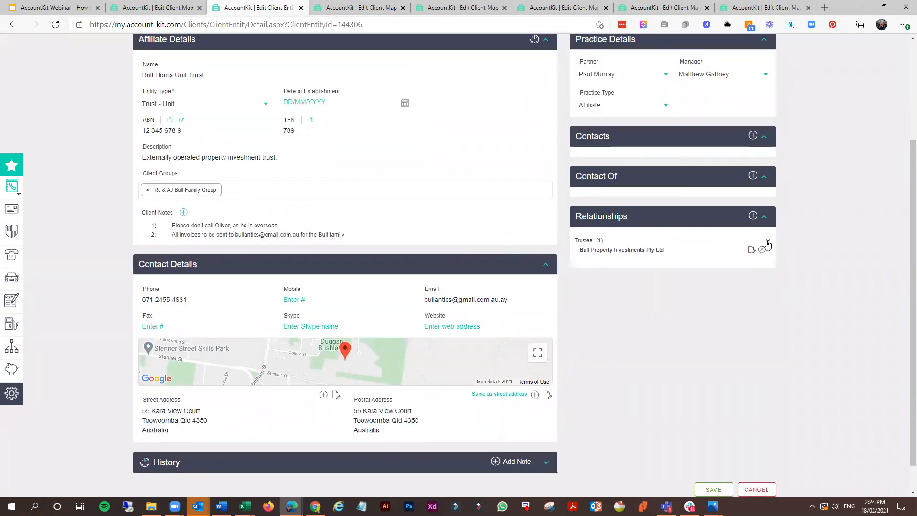
pyautogui.click(754, 216)
pyautogui.click(395, 230)
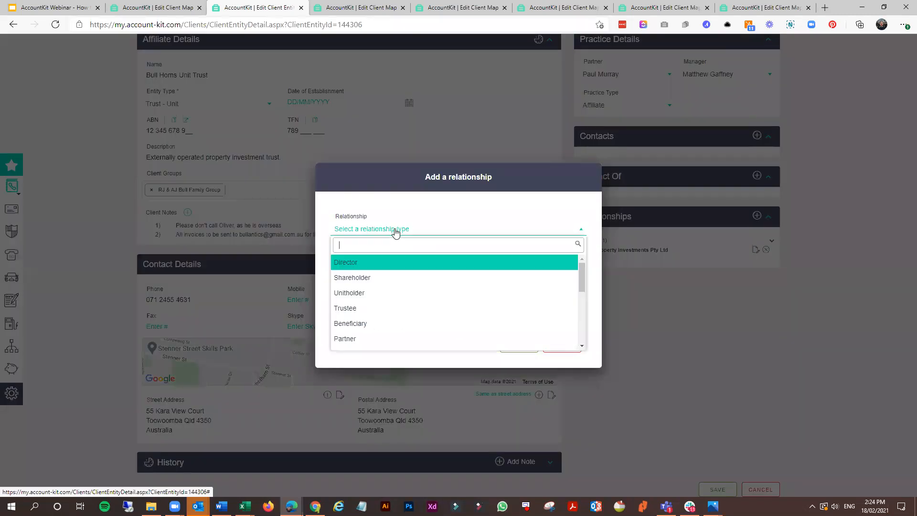
pyautogui.click(375, 293)
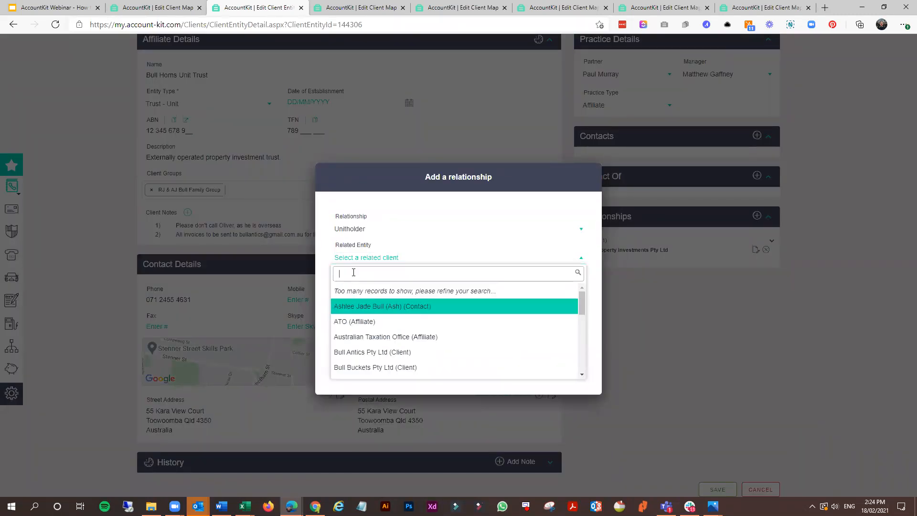
pyautogui.scroll(-5, 377, 334)
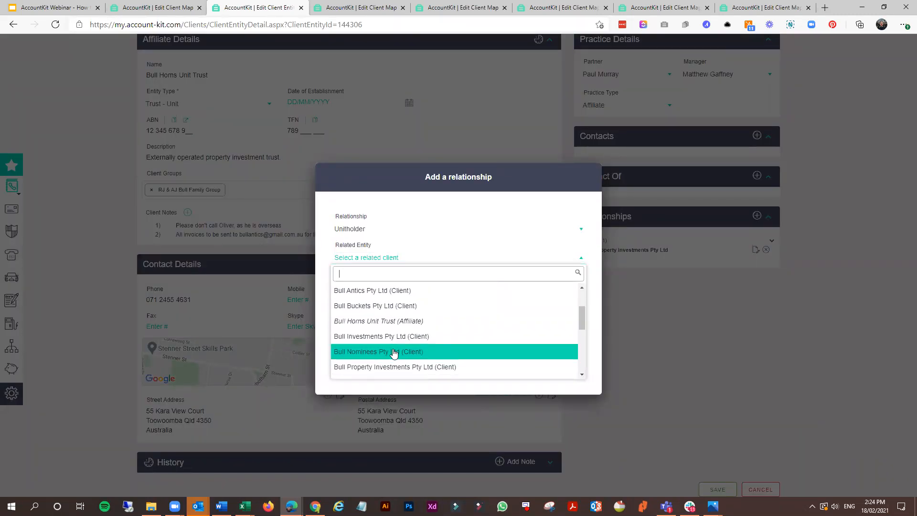
pyautogui.click(393, 358)
pyautogui.click(331, 319)
pyautogui.write('100')
pyautogui.press('Tab')
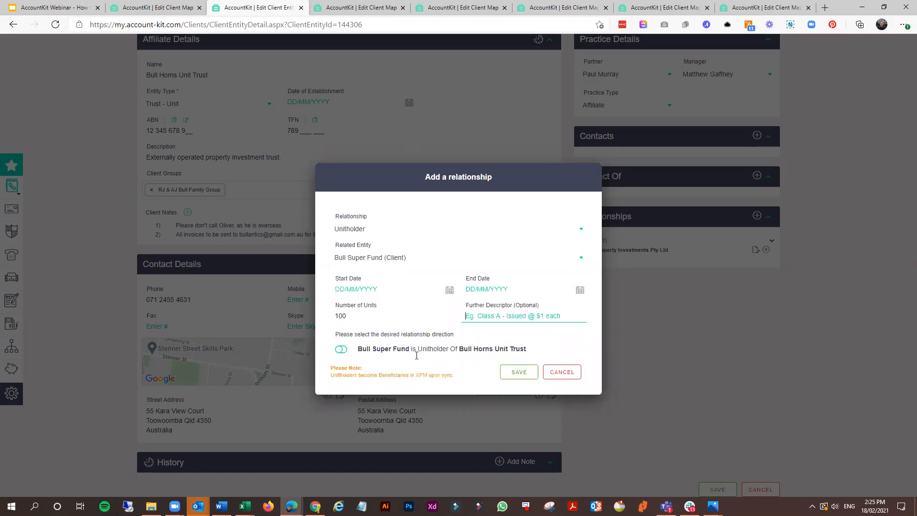
pyautogui.click(521, 373)
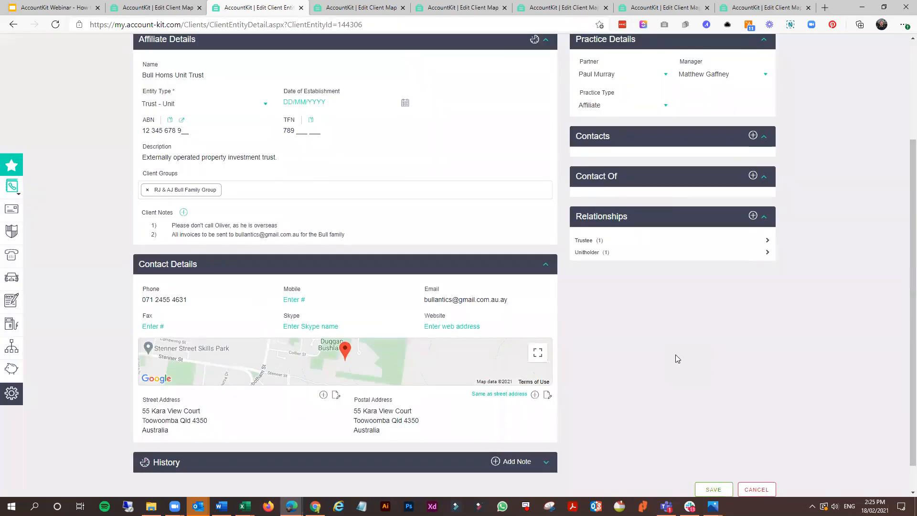
pyautogui.scroll(-1, 675, 354)
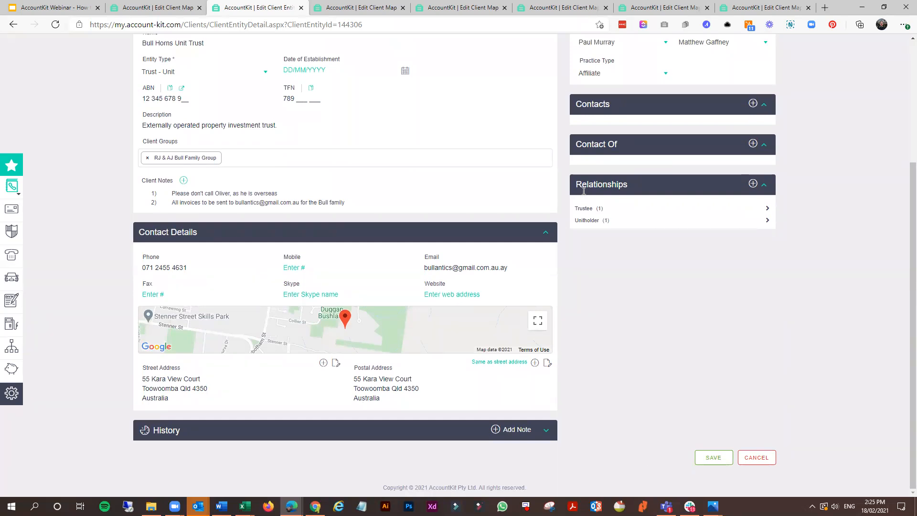
# - Return to the Bull Family Group client map and check it for client changes
pyautogui.click(165, 12)
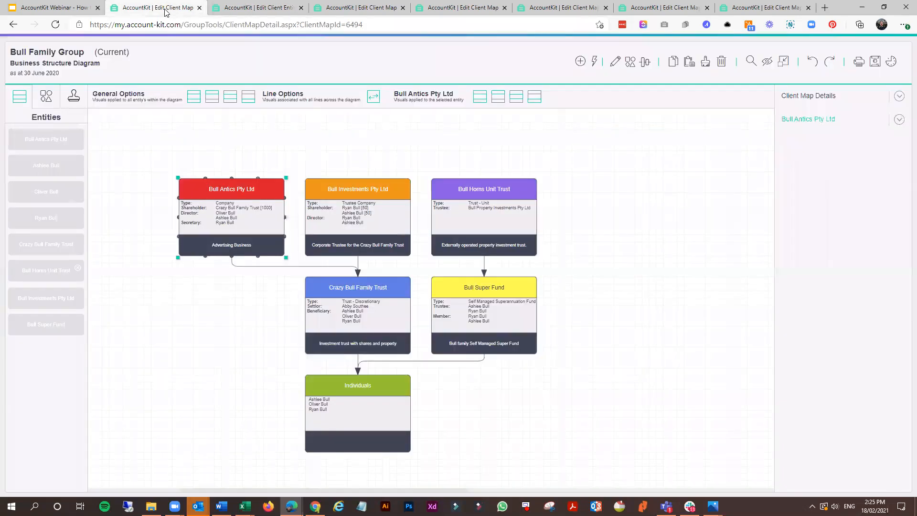
pyautogui.click(784, 61)
pyautogui.click(857, 185)
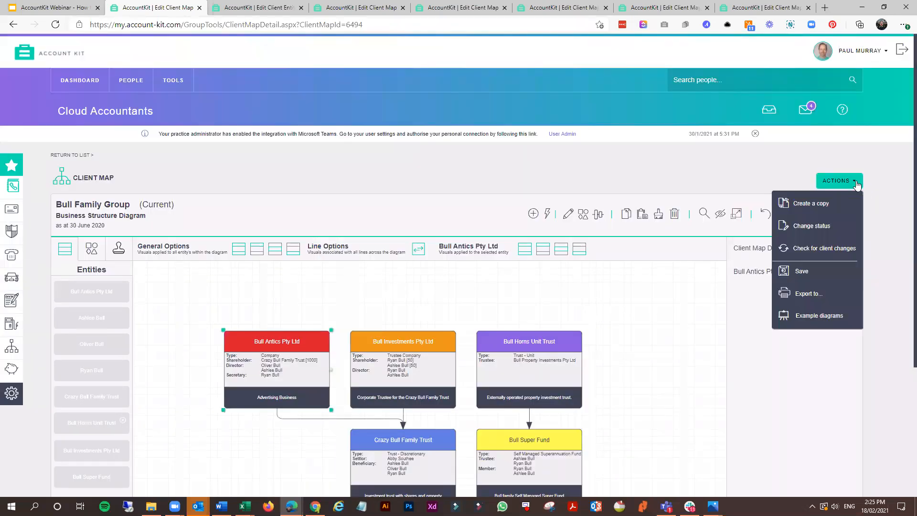
pyautogui.click(826, 255)
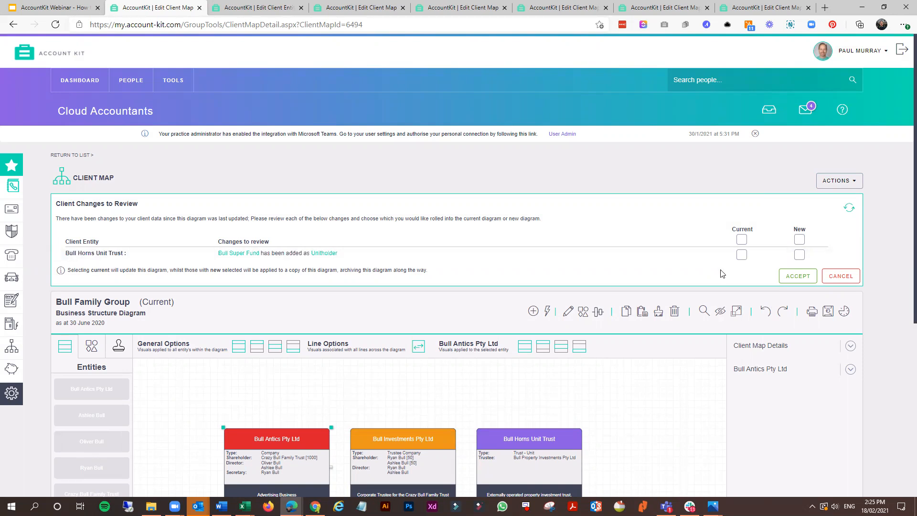
# - Accept the Bull Super Fund Unitholder change into the current diagram and open Bull Horns Unit Trust's entity details in the full-size map
pyautogui.click(742, 258)
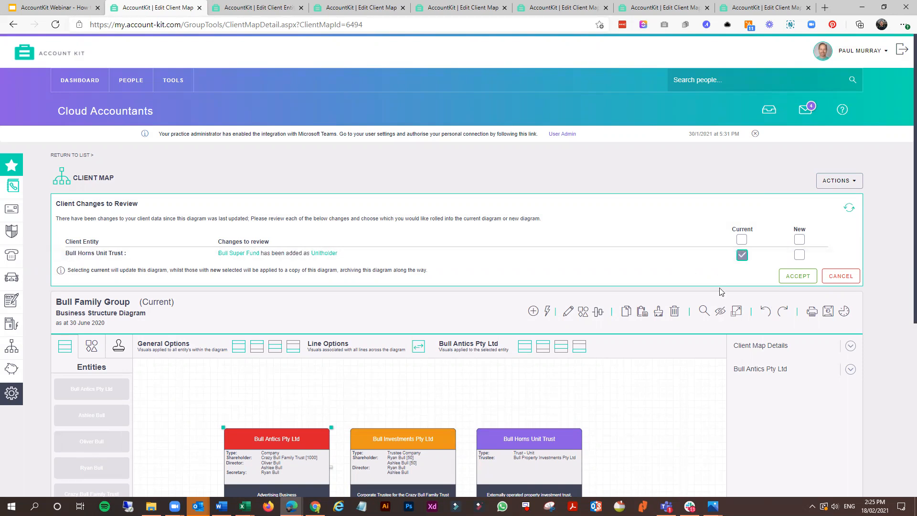
pyautogui.click(795, 280)
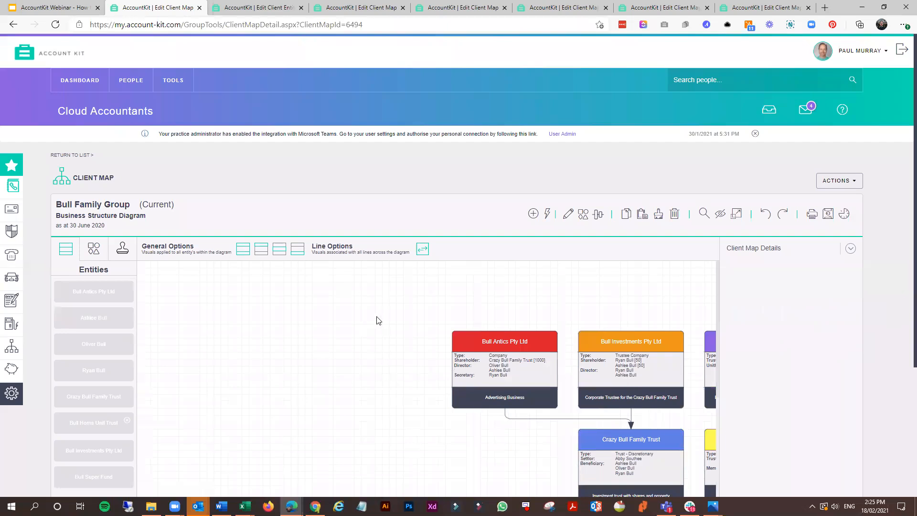
pyautogui.click(734, 214)
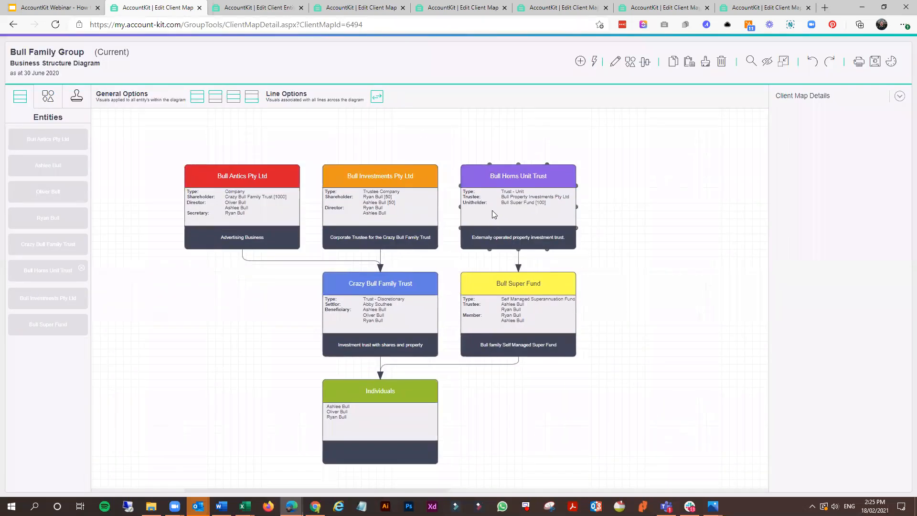
pyautogui.click(509, 205)
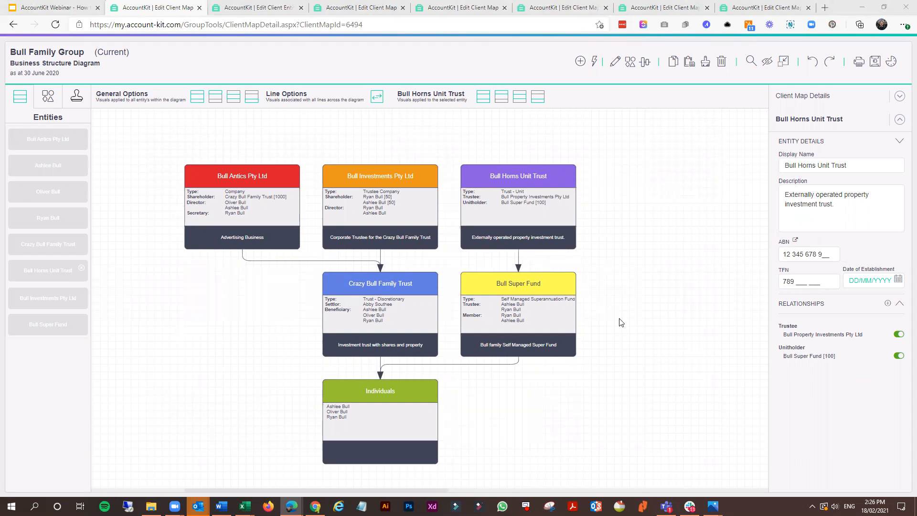
# - Add a rectangle shape beside Bull Super Fund and label it "Rent Paid"
pyautogui.click(630, 67)
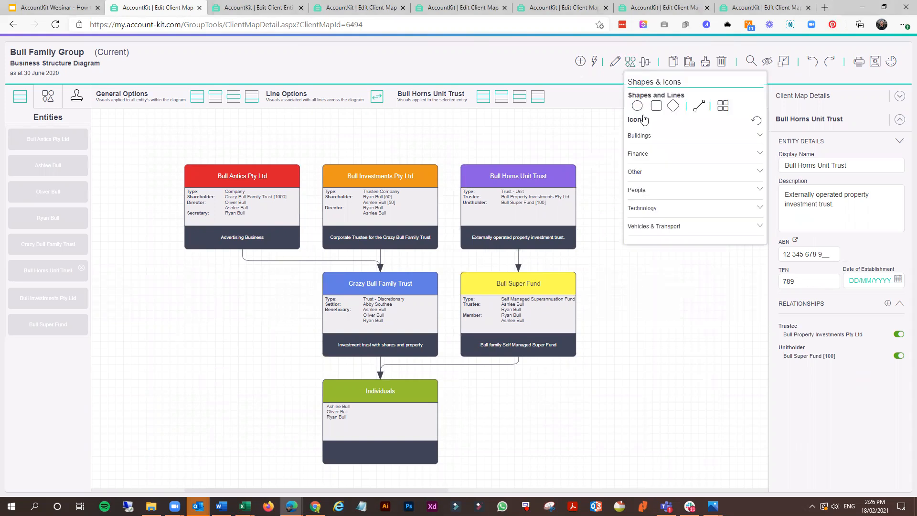
pyautogui.click(760, 136)
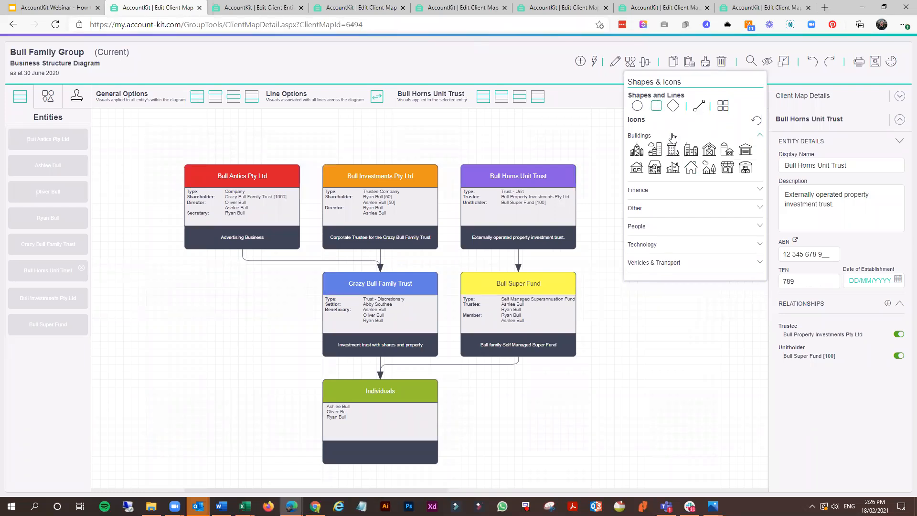
pyautogui.click(657, 105)
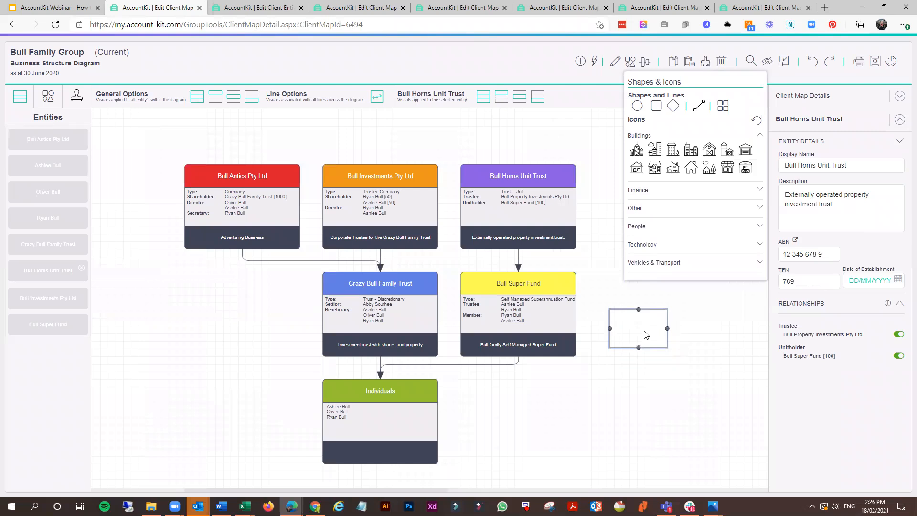
pyautogui.click(639, 329)
pyautogui.click(639, 336)
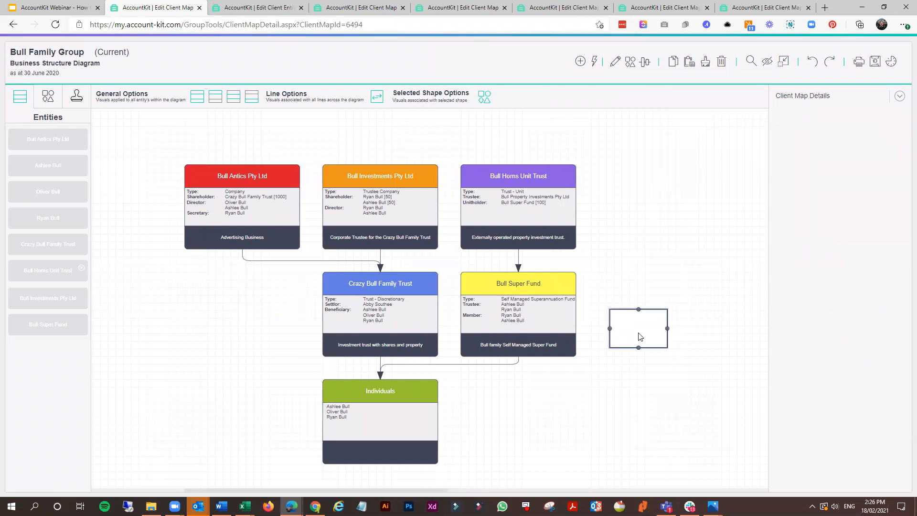
pyautogui.doubleClick(640, 337)
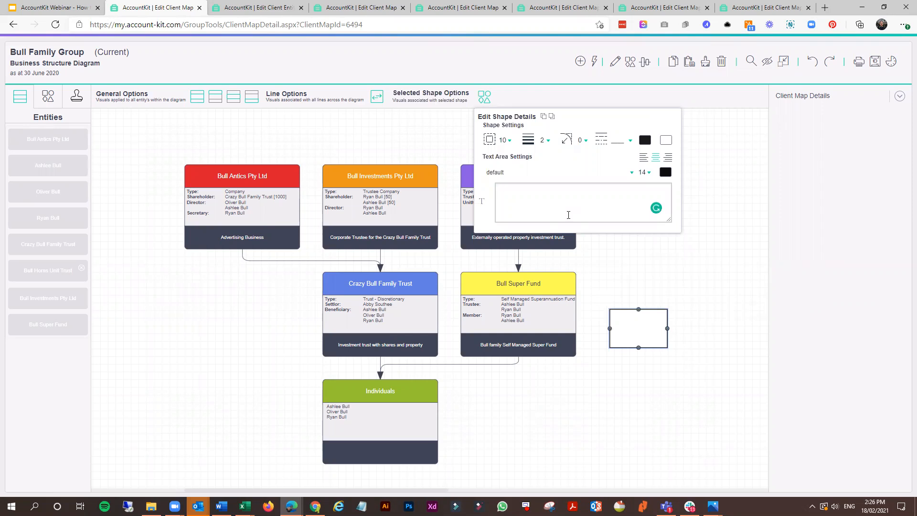
pyautogui.write('Rent Paid')
# - Set the Rent Paid text to the custom orange #f67d00 and apply the same orange to the rectangle's outline
pyautogui.click(665, 172)
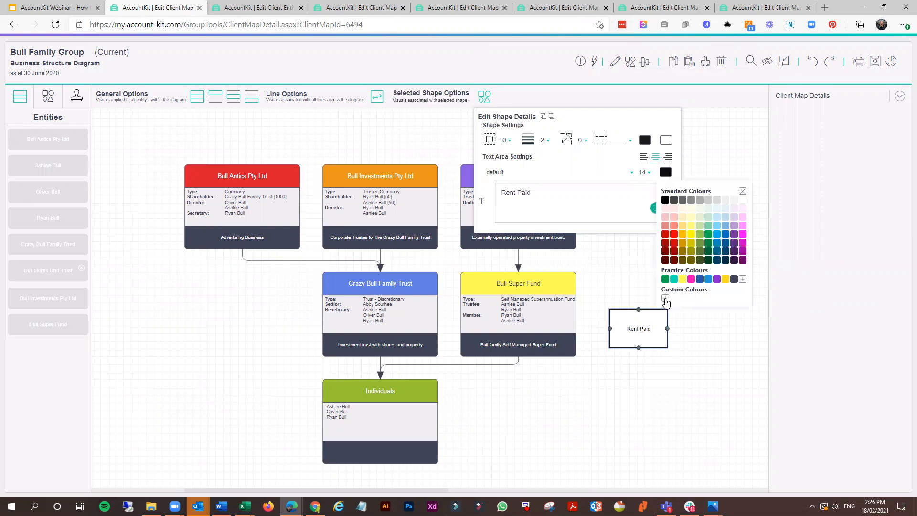
pyautogui.click(666, 299)
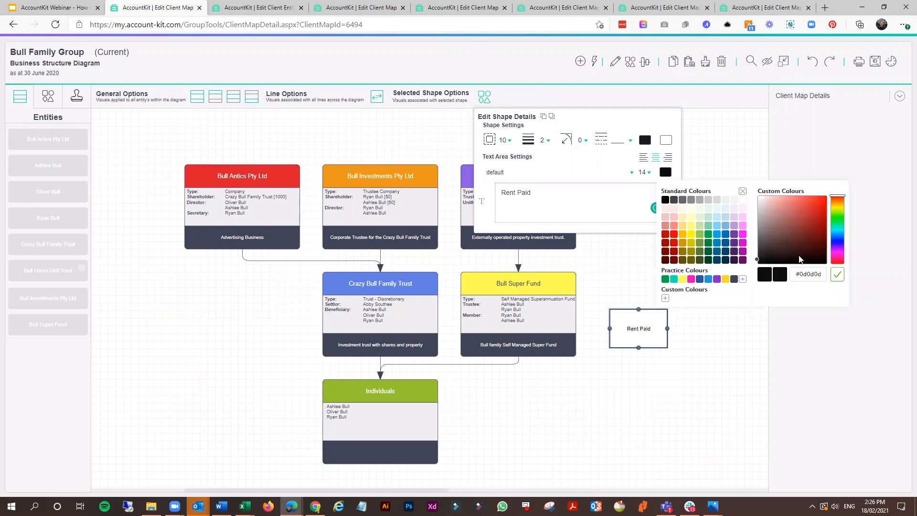
pyautogui.click(839, 203)
pyautogui.moveTo(818, 207); pyautogui.dragTo(826, 197)
pyautogui.click(838, 276)
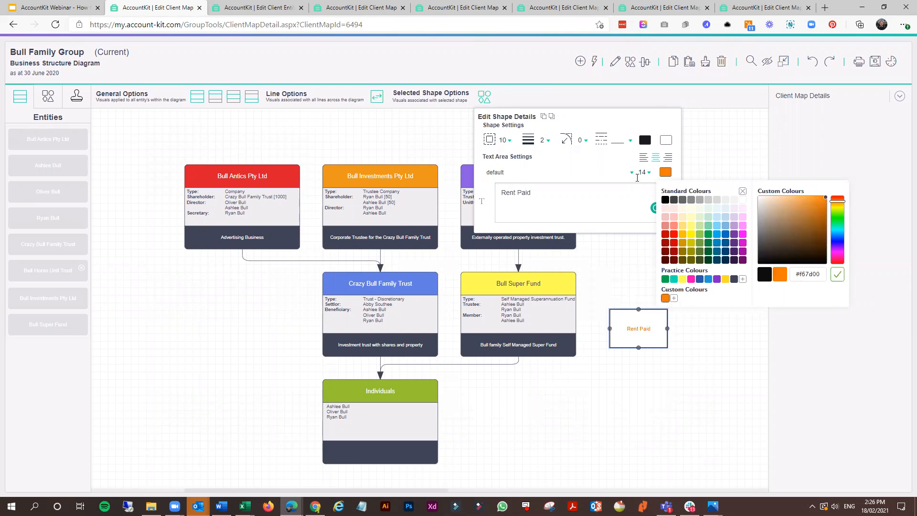
pyautogui.click(666, 140)
pyautogui.click(645, 140)
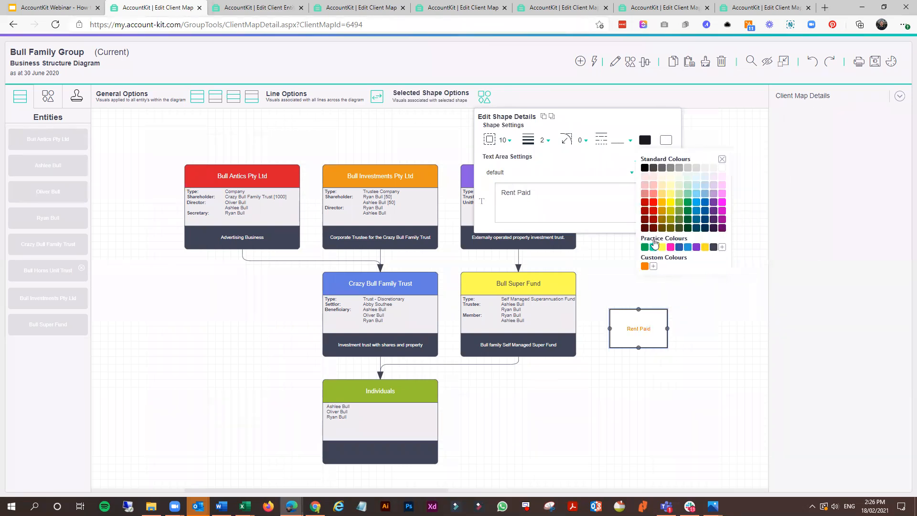
pyautogui.click(645, 266)
# - Set the Rent Paid shape's corner rounding to 20 and its outline thickness to 3
pyautogui.click(580, 143)
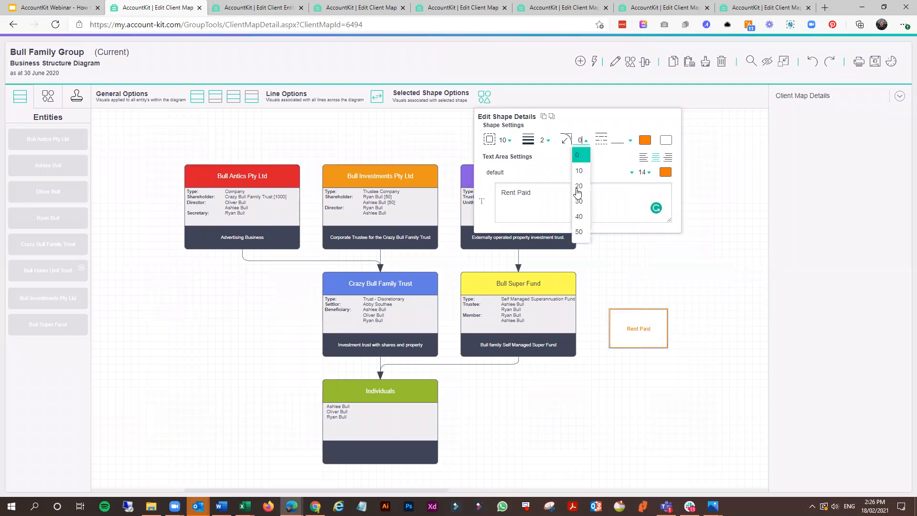
pyautogui.click(581, 187)
pyautogui.click(549, 143)
pyautogui.click(545, 202)
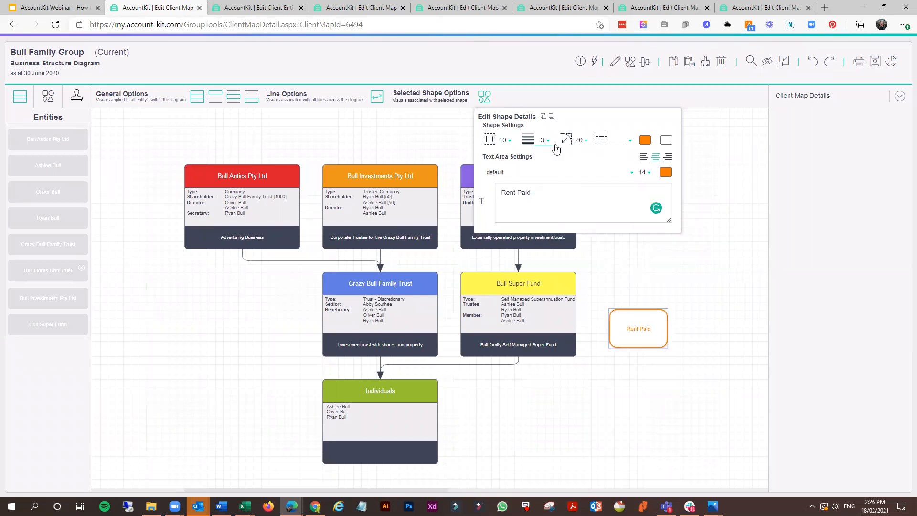
# - Set the Rent Paid text to size 18 in the Arial Black font
pyautogui.click(644, 173)
pyautogui.click(642, 249)
pyautogui.click(547, 175)
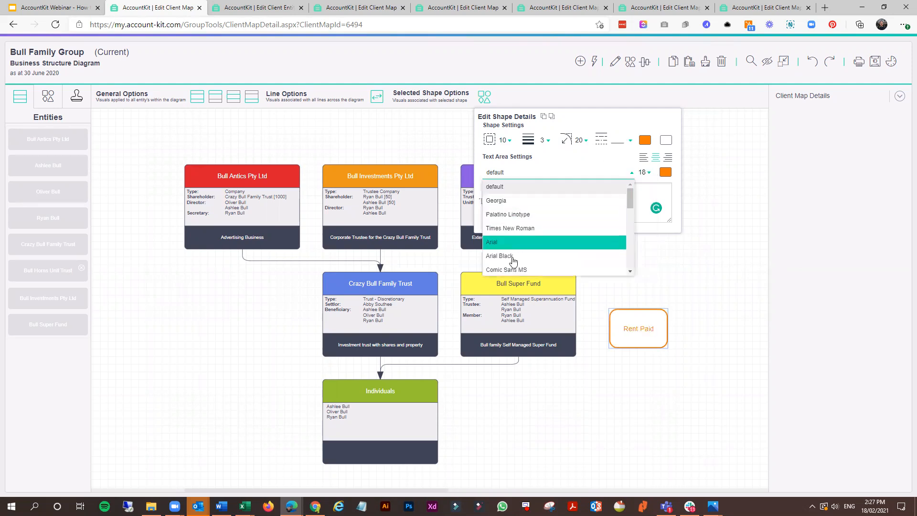
pyautogui.click(513, 257)
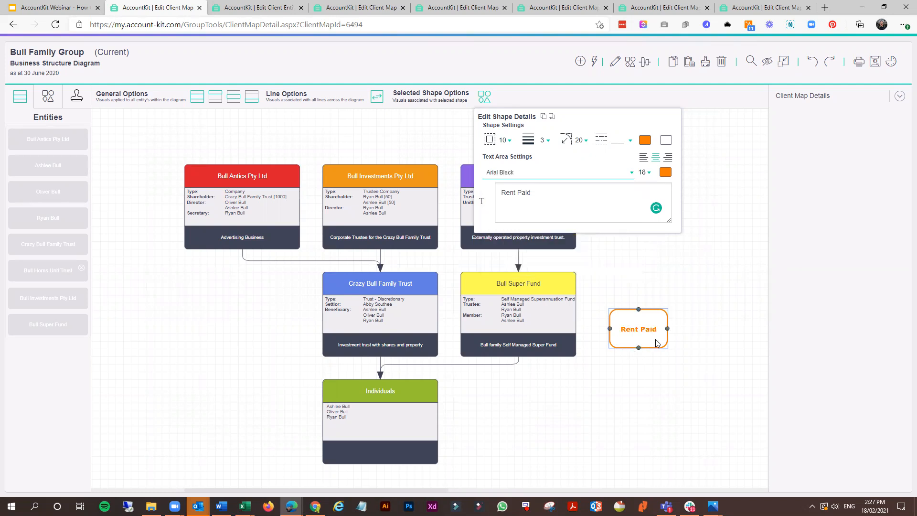
pyautogui.click(667, 354)
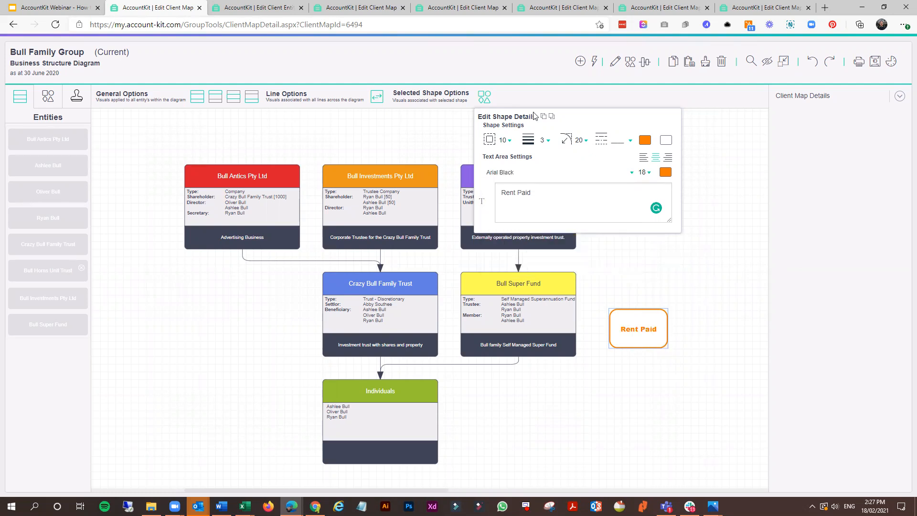
# - Shrink the Rent Paid shape to fit closely around its text and reposition it farther right of Bull Super Fund
pyautogui.moveTo(660, 310); pyautogui.dragTo(671, 280)
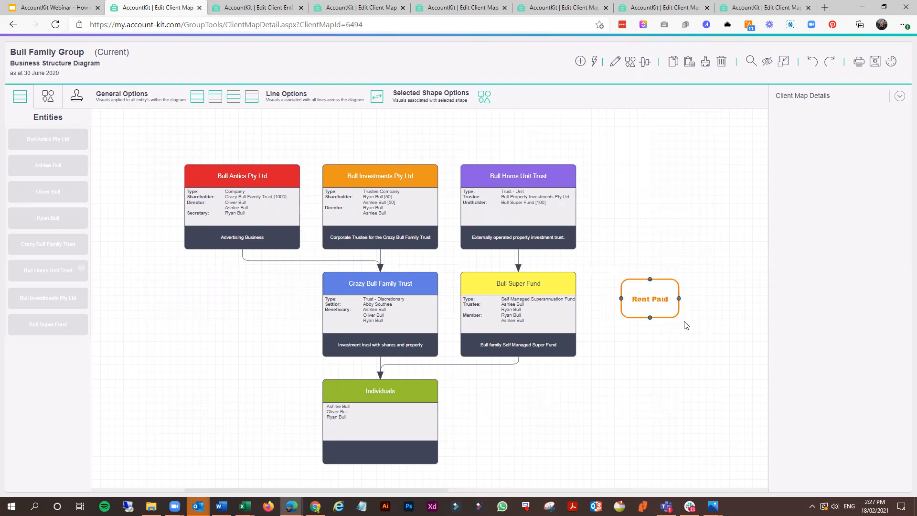
pyautogui.moveTo(678, 317); pyautogui.dragTo(675, 295)
pyautogui.click(681, 304)
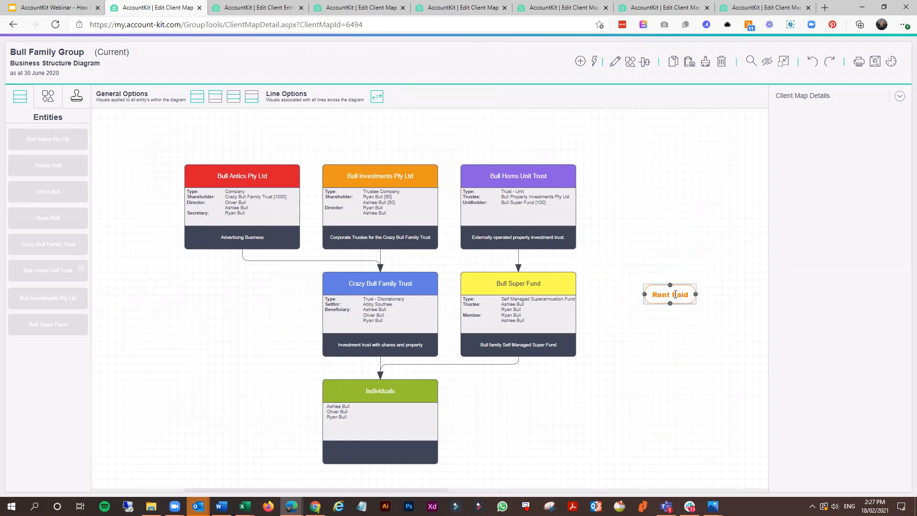
# - Add a diamond shape below and to the right of Bull Super Fund and label it Pension Payment
pyautogui.click(631, 61)
pyautogui.click(673, 107)
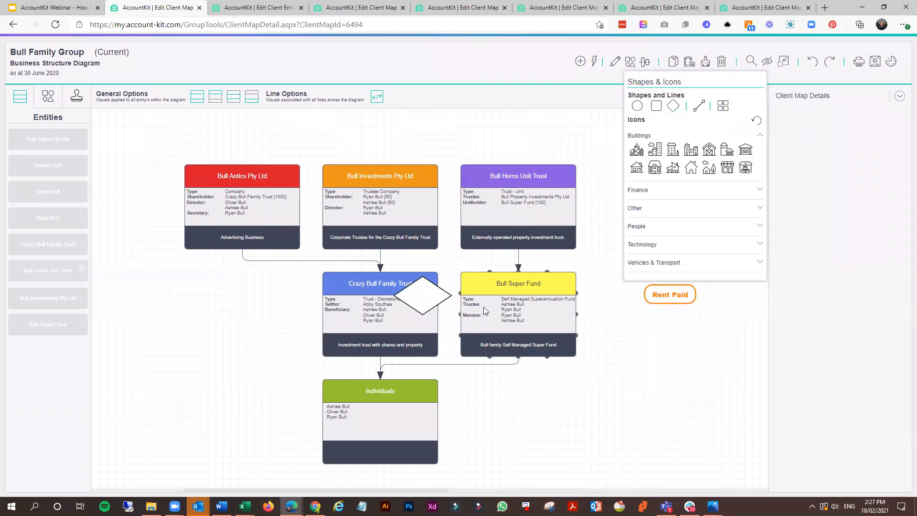
pyautogui.moveTo(433, 297); pyautogui.dragTo(669, 362)
pyautogui.moveTo(614, 405); pyautogui.dragTo(607, 403)
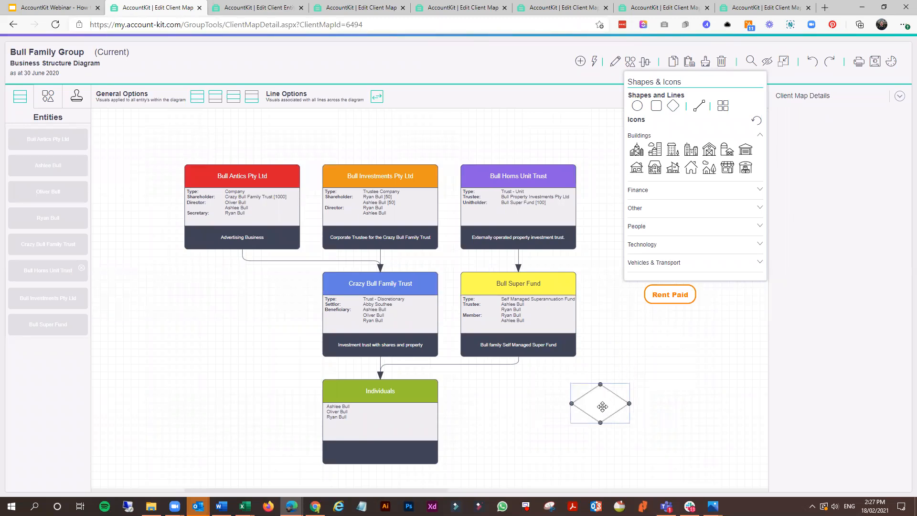
pyautogui.click(601, 412)
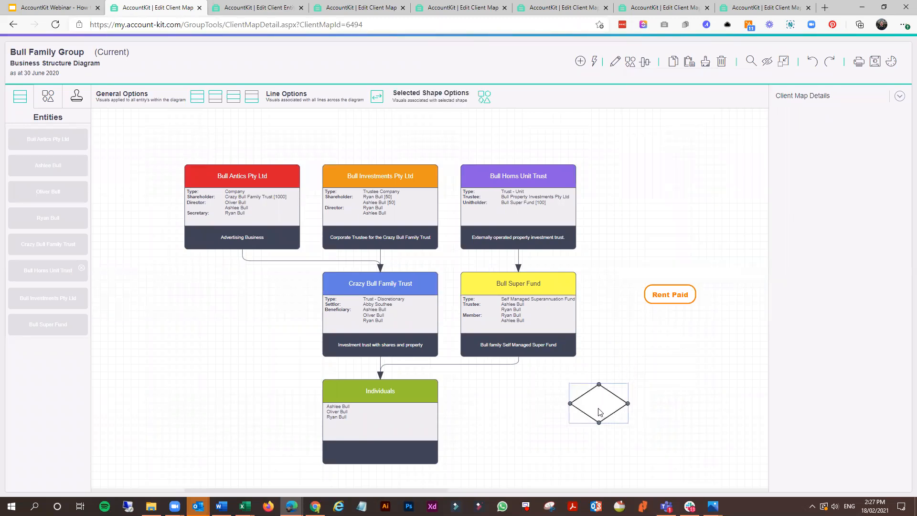
pyautogui.doubleClick(601, 412)
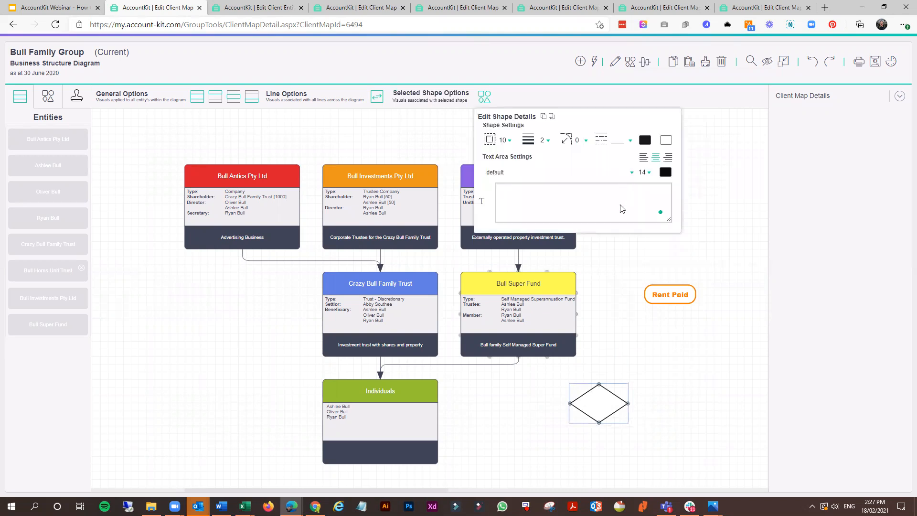
pyautogui.write('nsion Payment')
pyautogui.click(655, 347)
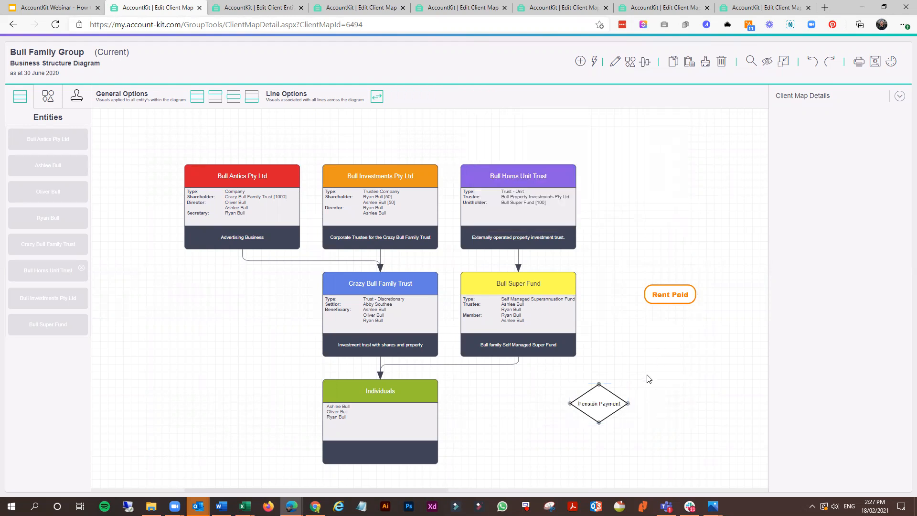
# - Copy the Rent Paid shape's formatting onto the Pension Payment diamond and enlarge the diamond until its text fits
pyautogui.click(671, 294)
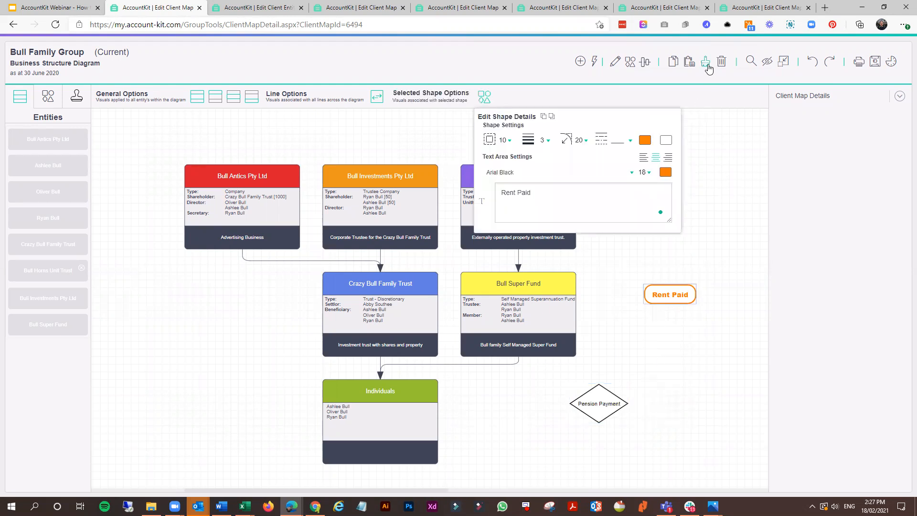
pyautogui.click(707, 66)
pyautogui.click(612, 406)
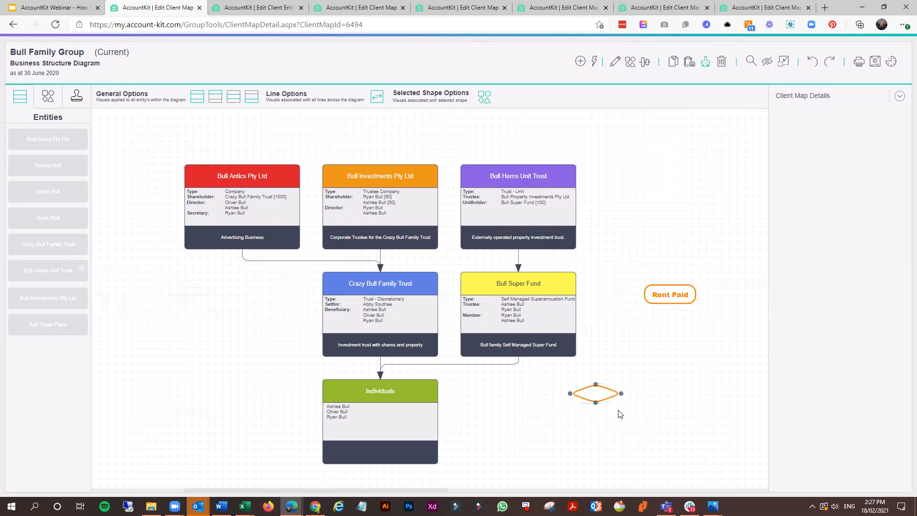
pyautogui.moveTo(623, 405); pyautogui.dragTo(628, 435)
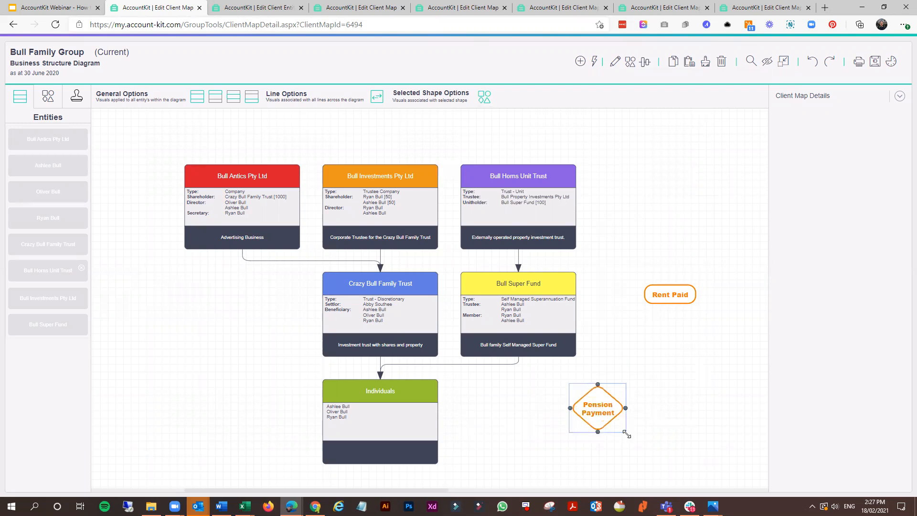
# - Duplicate the Pension Payment diamond and change the copy's text to Capital Contributed
pyautogui.click(701, 386)
pyautogui.click(602, 404)
pyautogui.click(676, 297)
pyautogui.click(598, 407)
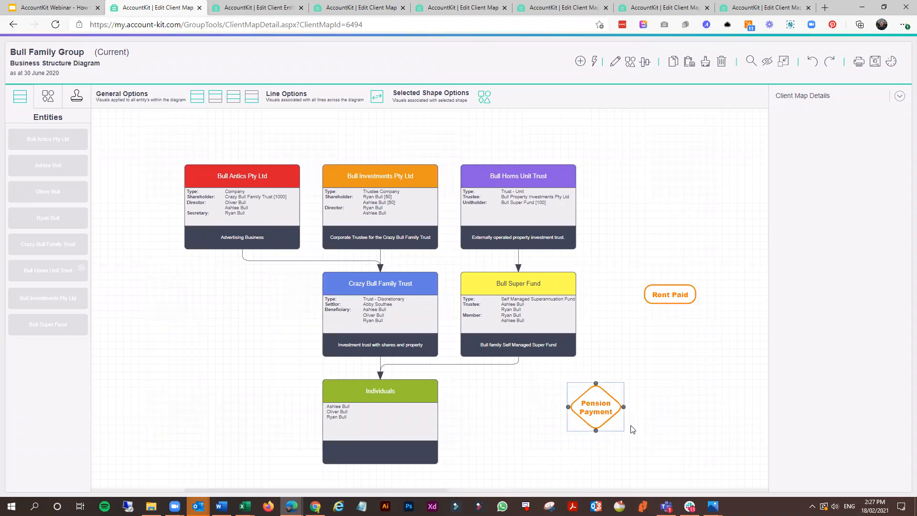
pyautogui.moveTo(615, 413); pyautogui.dragTo(681, 392)
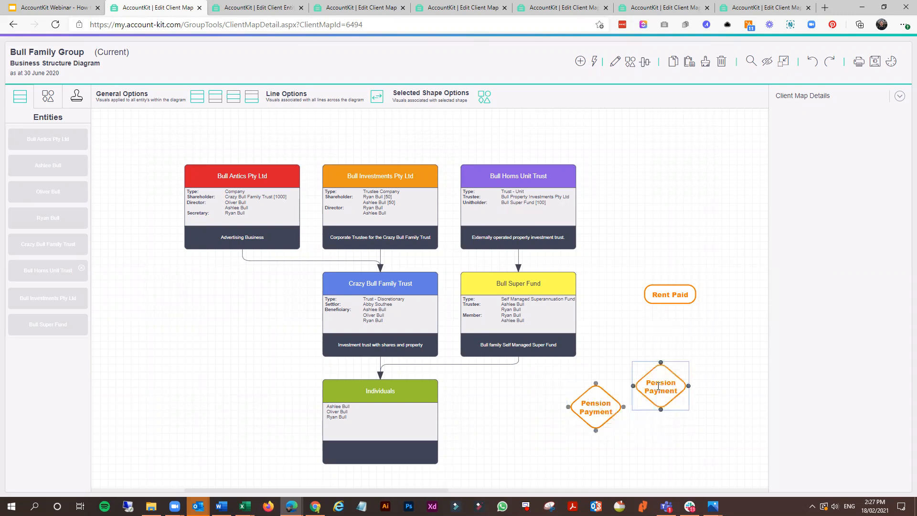
pyautogui.doubleClick(661, 388)
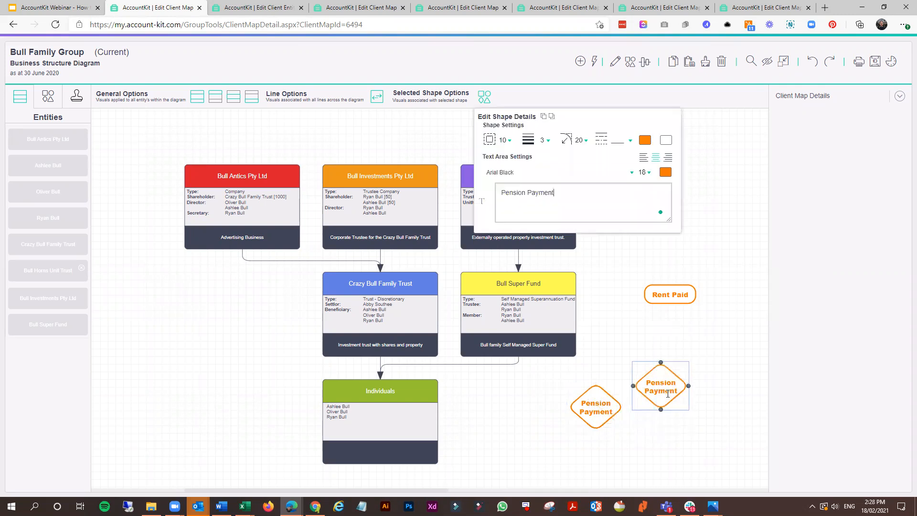
pyautogui.tripleClick(514, 192)
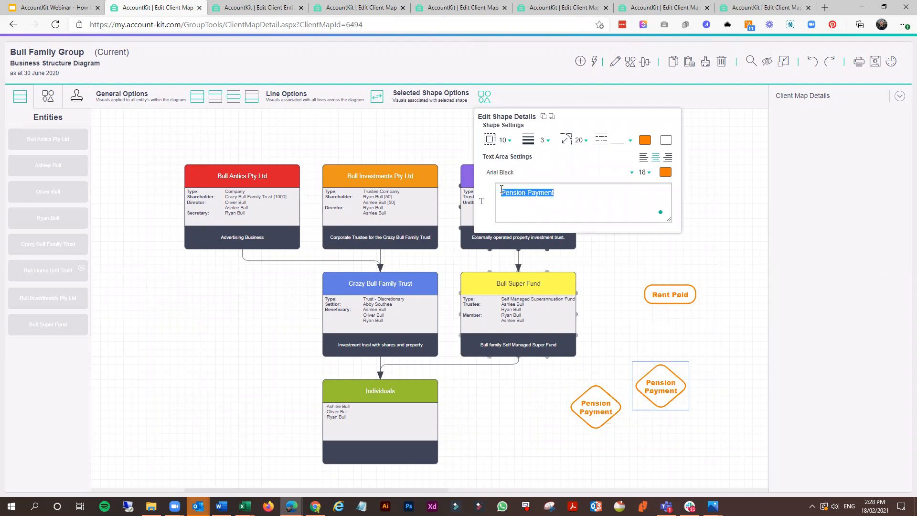
pyautogui.write('Capital C')
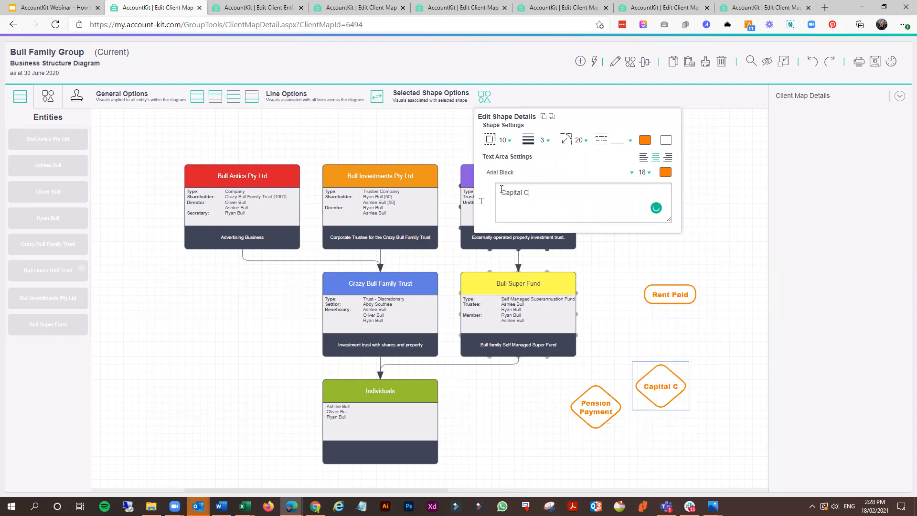
pyautogui.write('ontributed')
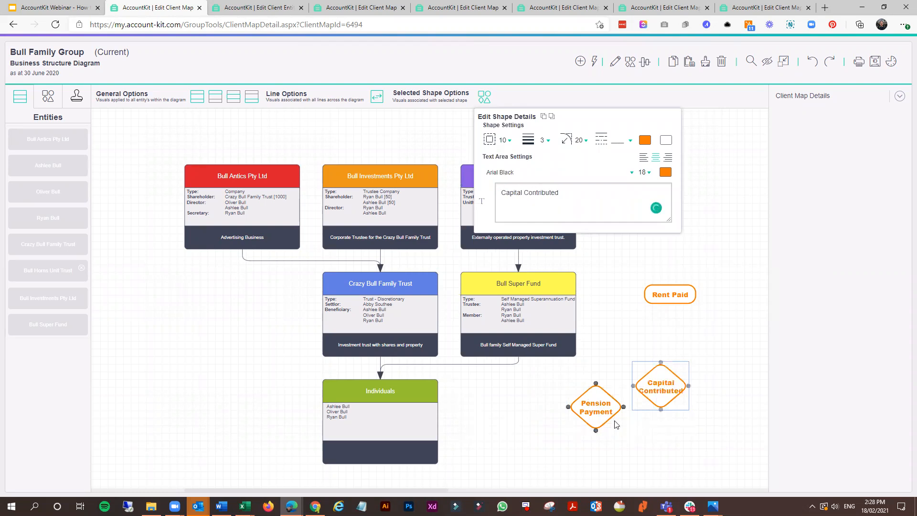
# - Enlarge the Capital Contributed diamond to fit its text and place it left of the Pension Payment diamond
pyautogui.click(668, 386)
pyautogui.click(688, 413)
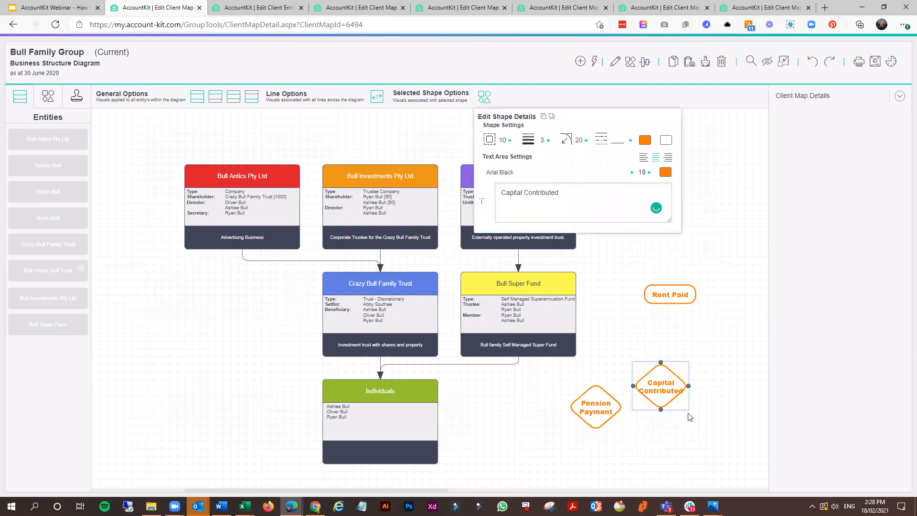
pyautogui.moveTo(689, 410); pyautogui.dragTo(705, 418)
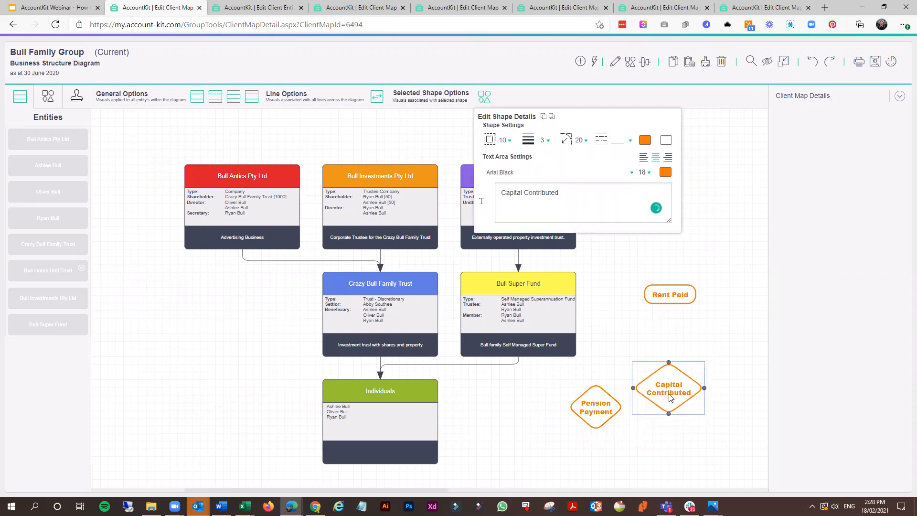
pyautogui.moveTo(669, 389); pyautogui.dragTo(523, 408)
# - Duplicate the Rent Paid shape twice and stack the copies loosely beneath the original
pyautogui.click(677, 296)
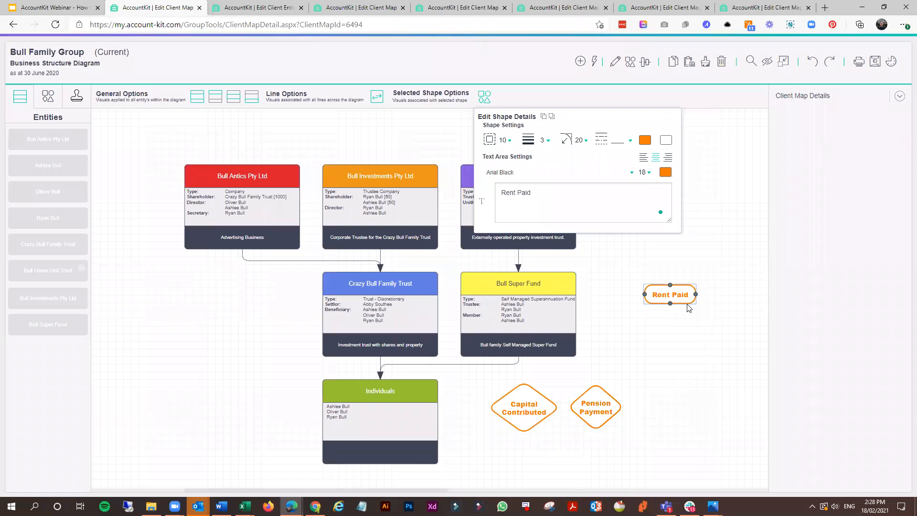
pyautogui.hotkey('ctrl', 'v')
pyautogui.hotkey('ctrl', 'v')
pyautogui.moveTo(683, 301); pyautogui.dragTo(638, 366)
pyautogui.moveTo(663, 330); pyautogui.dragTo(645, 330)
pyautogui.moveTo(631, 365); pyautogui.dragTo(656, 365)
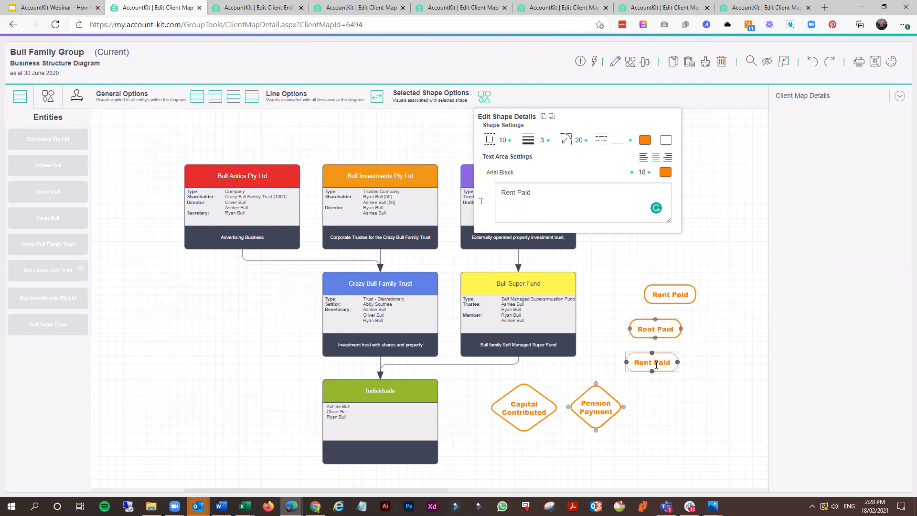
# - Turn on snapping to the grid for the diagram layout
pyautogui.click(645, 62)
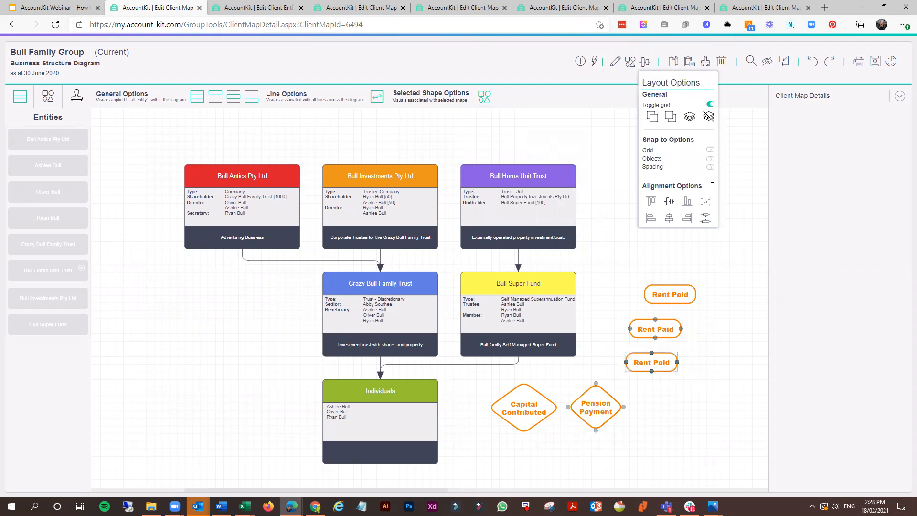
pyautogui.click(711, 151)
# - Try aligning the three Rent Paid shapes on a common vertical centre line, and undo the alignment
pyautogui.moveTo(617, 269); pyautogui.dragTo(724, 392)
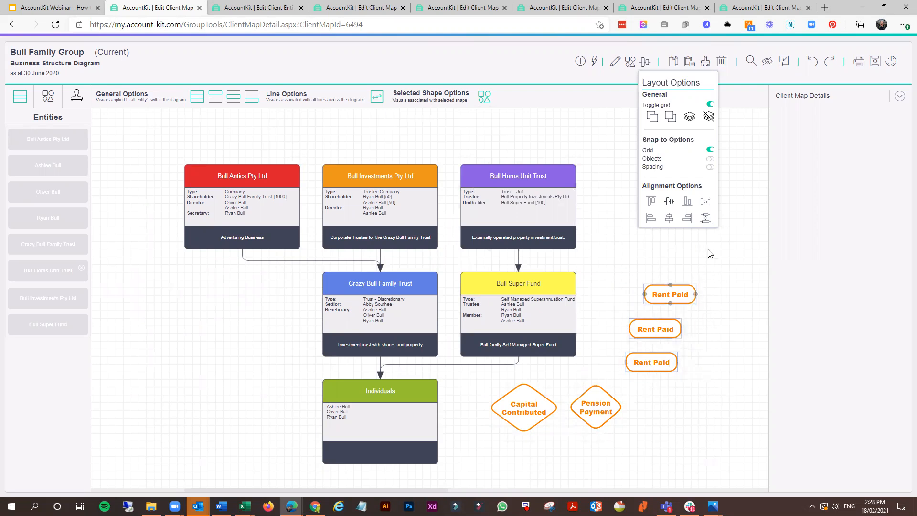
pyautogui.click(669, 219)
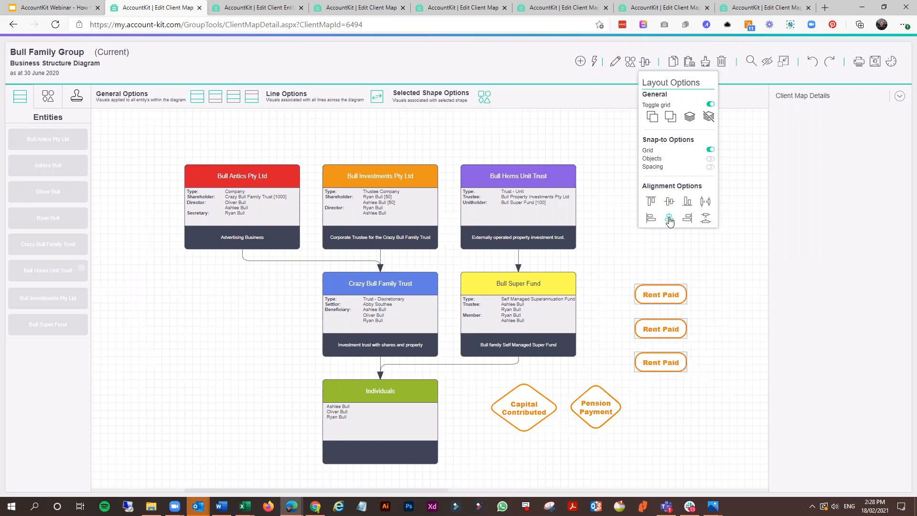
pyautogui.hotkey('ctrl', 'z')
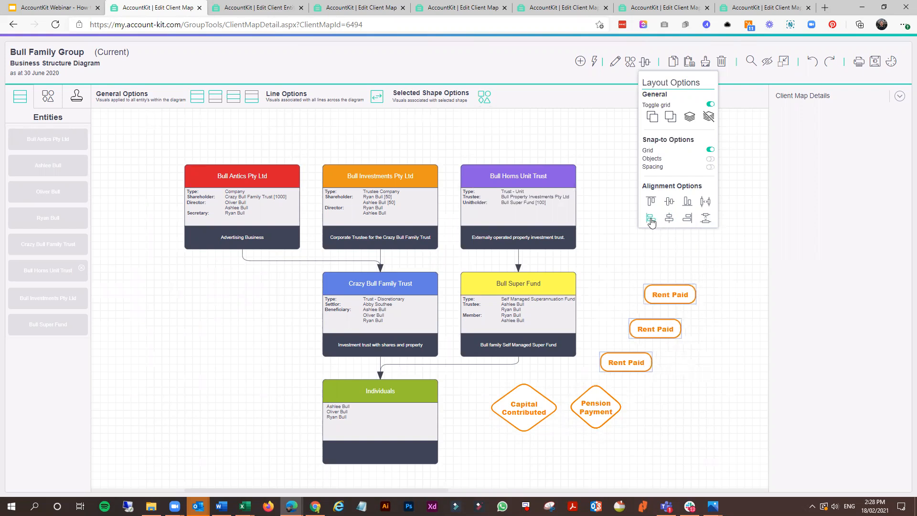
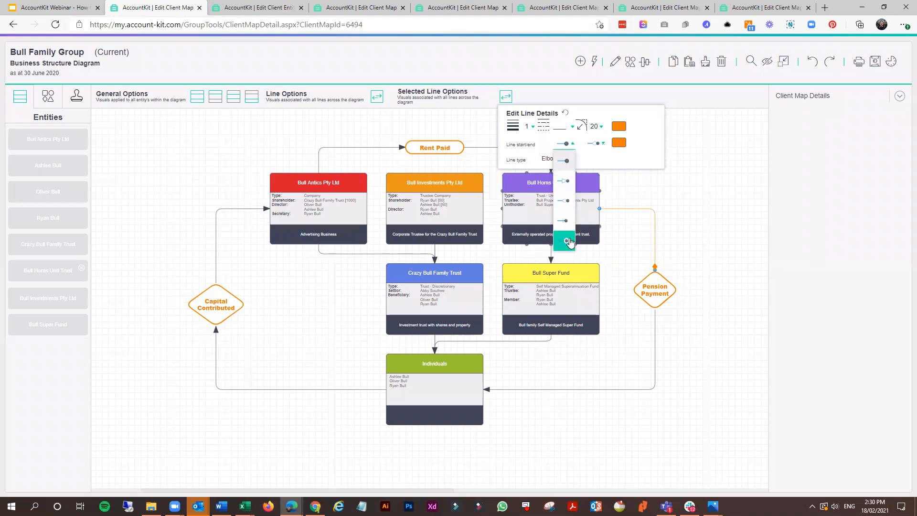
# - Give the line from Bull Horns Unit Trust to Pension Payment a circle start, a dotted pattern and thickness 3
pyautogui.click(567, 241)
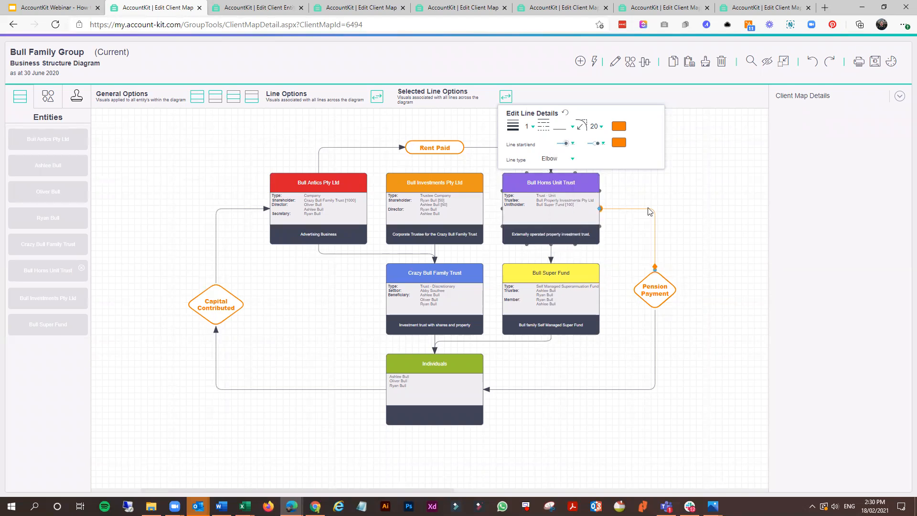
pyautogui.click(562, 129)
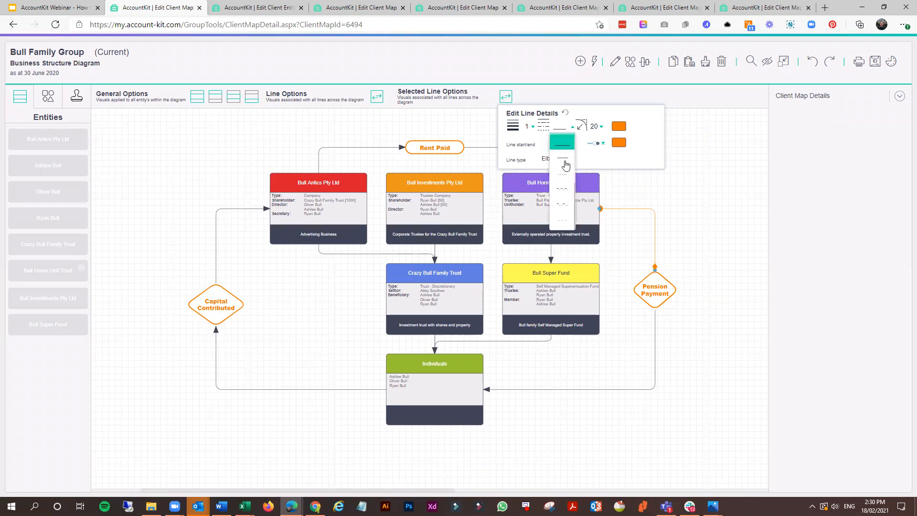
pyautogui.click(565, 175)
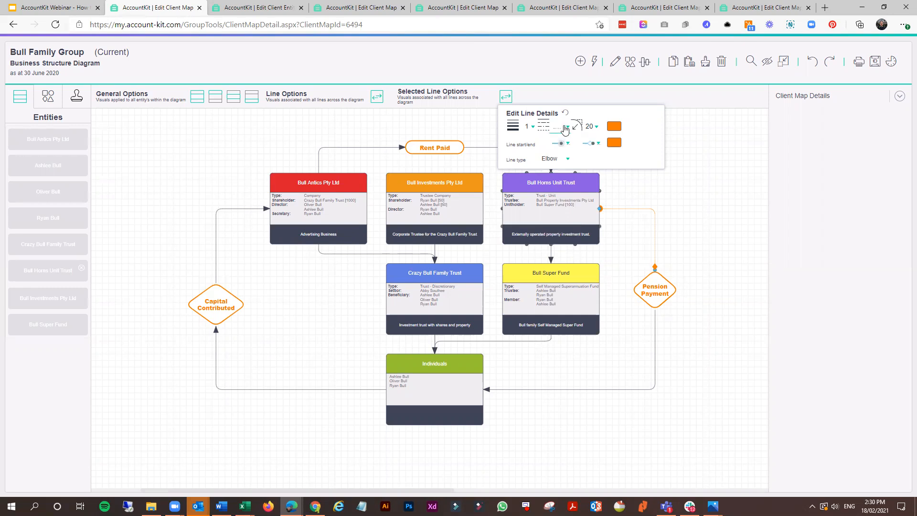
pyautogui.click(531, 128)
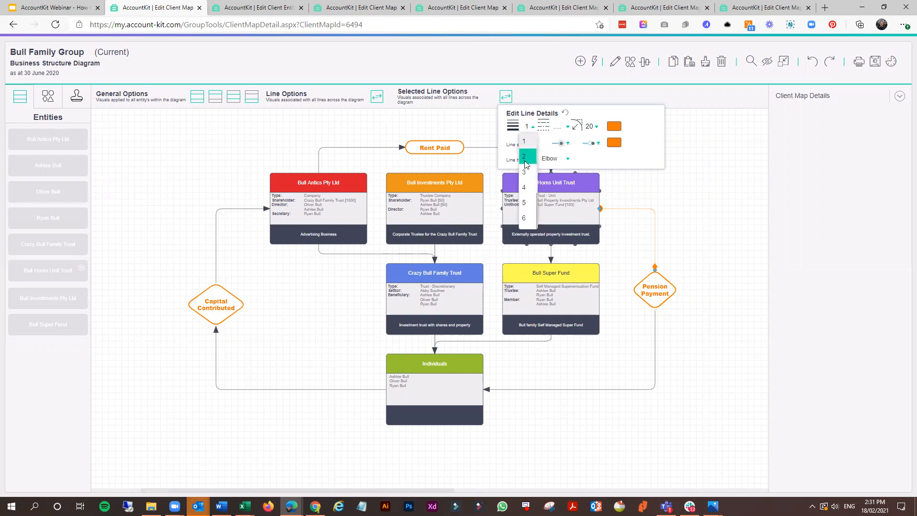
pyautogui.click(526, 162)
pyautogui.click(532, 127)
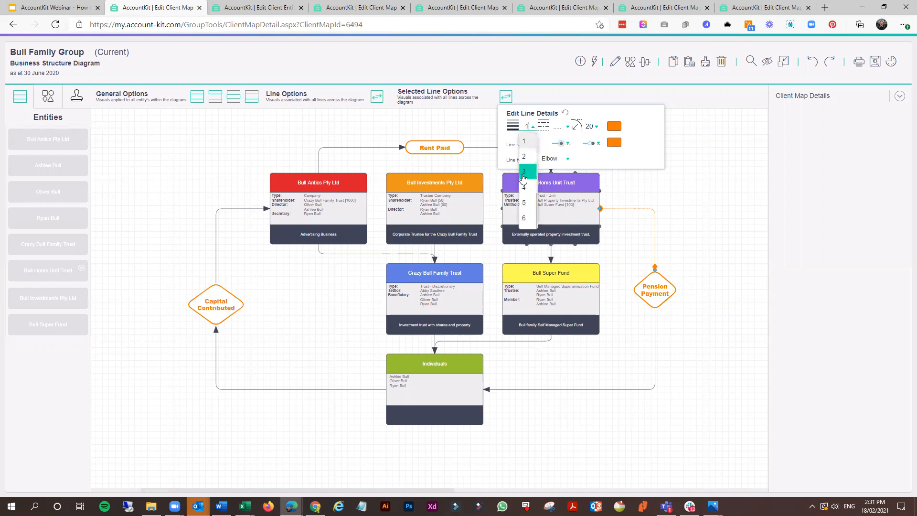
pyautogui.click(524, 177)
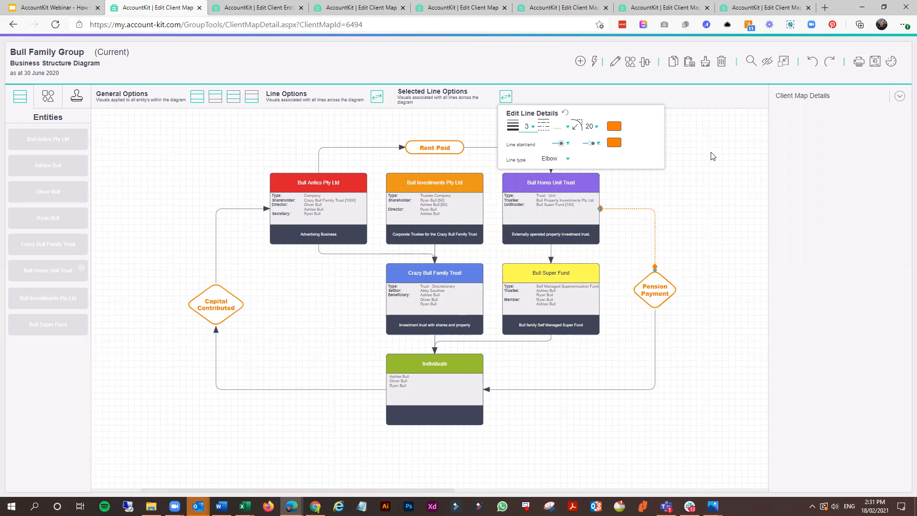
# - Copy the dotted orange line's formatting to the remaining connectors of Pension Payment, Capital Contributed and Rent Paid
pyautogui.click(706, 61)
pyautogui.click(655, 351)
pyautogui.click(239, 388)
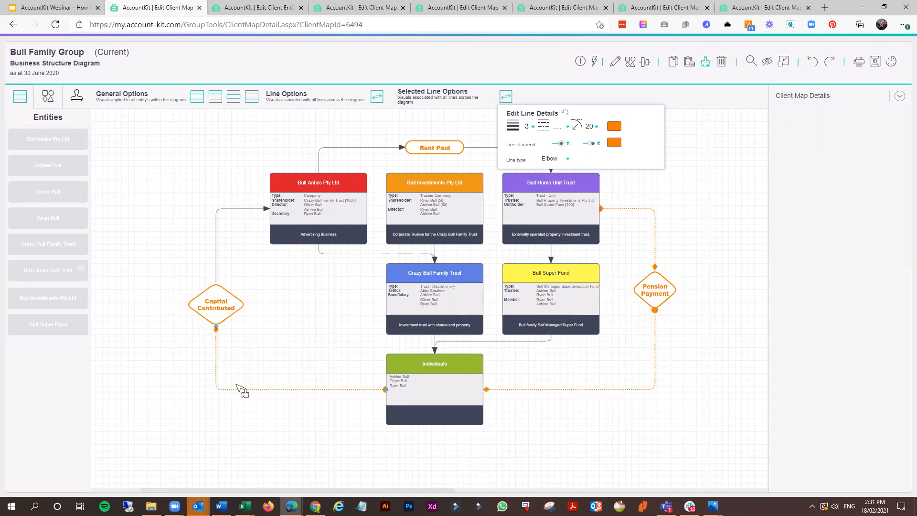
pyautogui.click(216, 251)
pyautogui.click(341, 148)
pyautogui.click(477, 148)
pyautogui.click(717, 208)
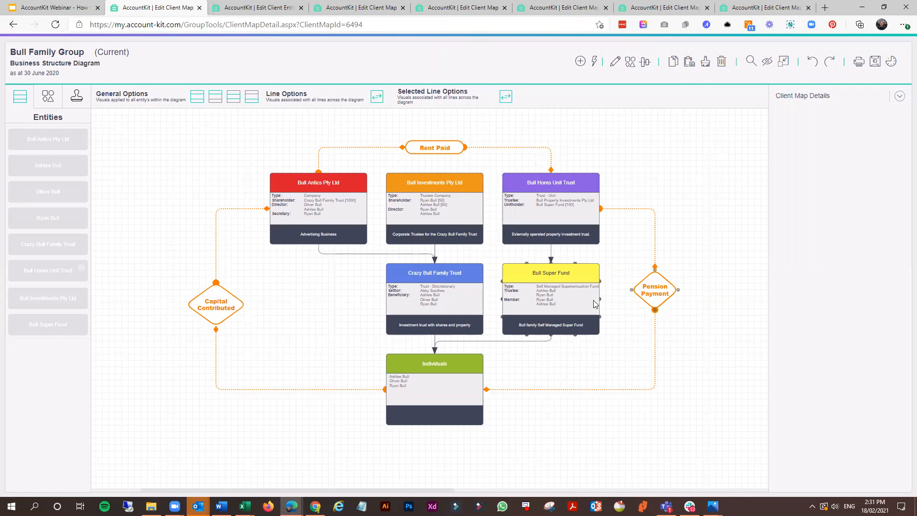
# - Draw a second connector from Bull Horns Unit Trust to Bull Super Fund and delete it
pyautogui.moveTo(575, 245)
pyautogui.mouseDown()
pyautogui.moveTo(732, 268)
pyautogui.moveTo(465, 324)
pyautogui.moveTo(366, 305)
pyautogui.moveTo(575, 263)
pyautogui.mouseUp()
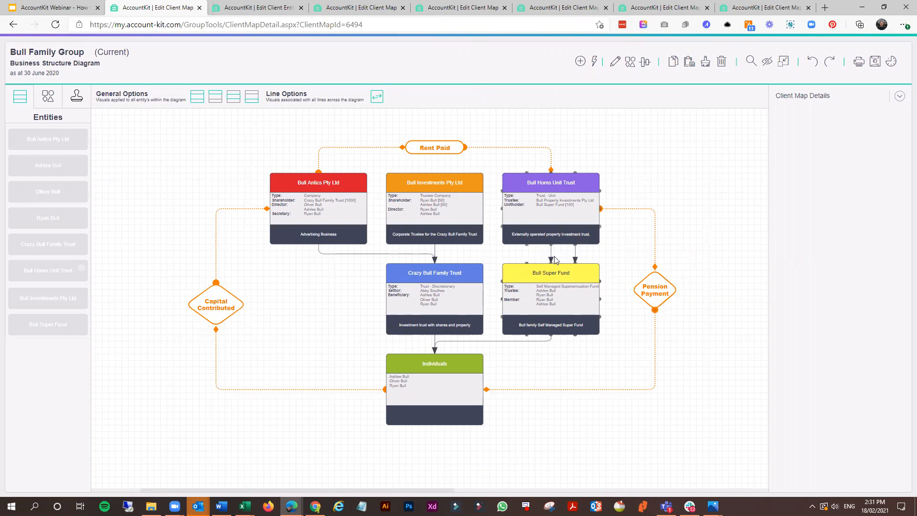
pyautogui.click(576, 257)
pyautogui.press('Delete')
pyautogui.moveTo(575, 245); pyautogui.dragTo(627, 341)
# - Set the line type of the connector from Pension Payment to Individuals to Flexible
pyautogui.click(655, 375)
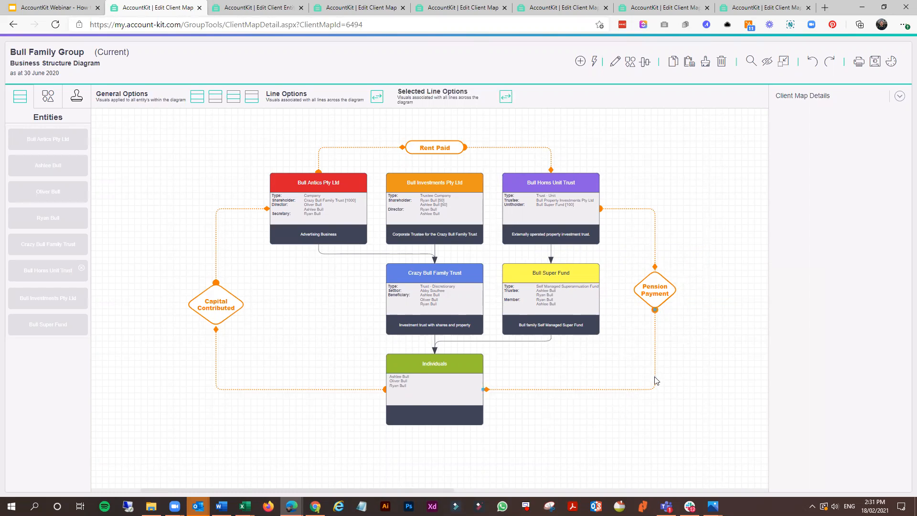
pyautogui.click(506, 97)
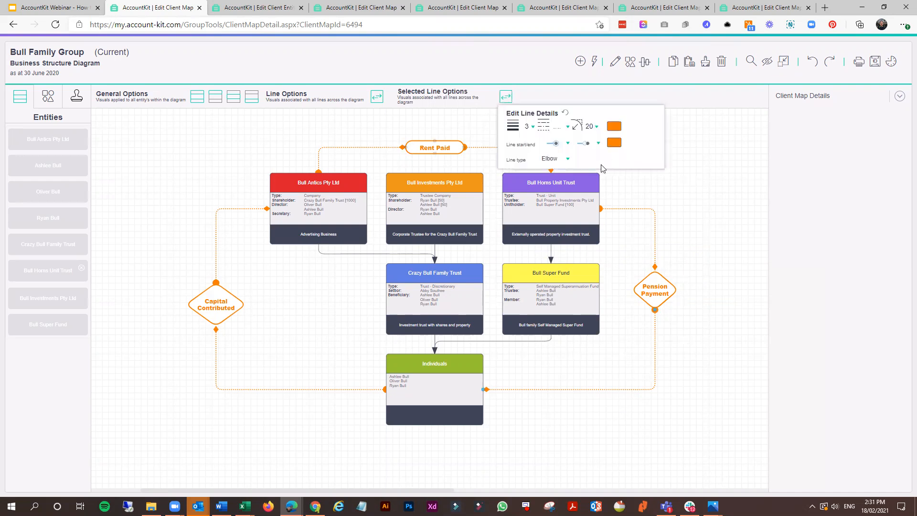
pyautogui.click(557, 160)
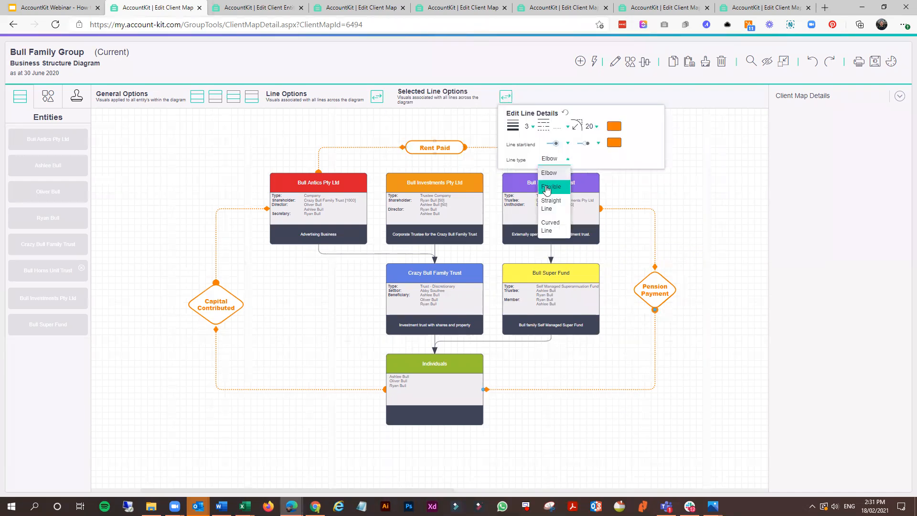
pyautogui.click(610, 251)
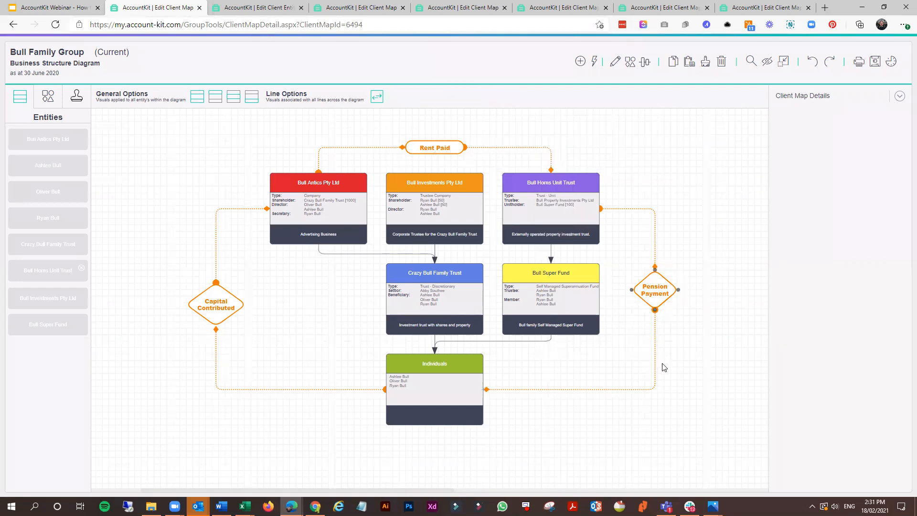
pyautogui.click(657, 387)
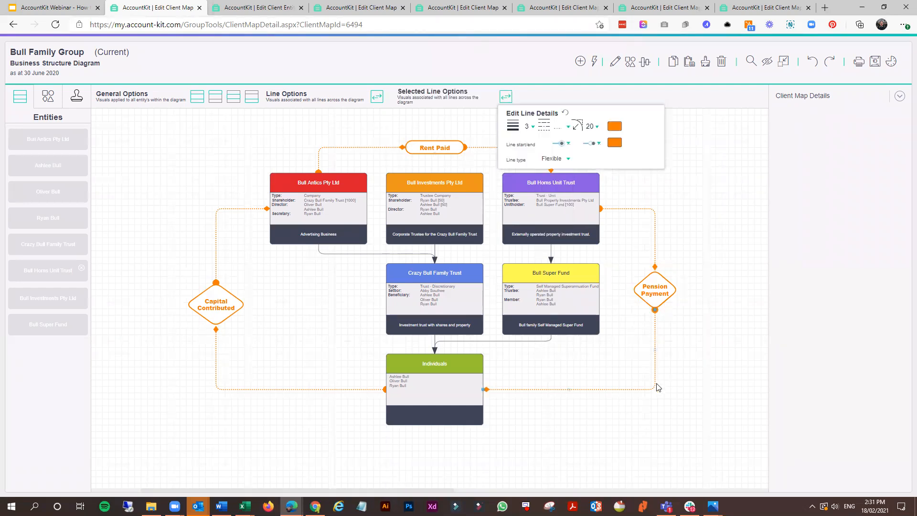
# - Bend the flexible line between Pension Payment and Individuals outward at two points, and remove both bends
pyautogui.click(655, 350)
pyautogui.moveTo(655, 350); pyautogui.dragTo(676, 355)
pyautogui.click(569, 390)
pyautogui.moveTo(569, 391); pyautogui.dragTo(578, 434)
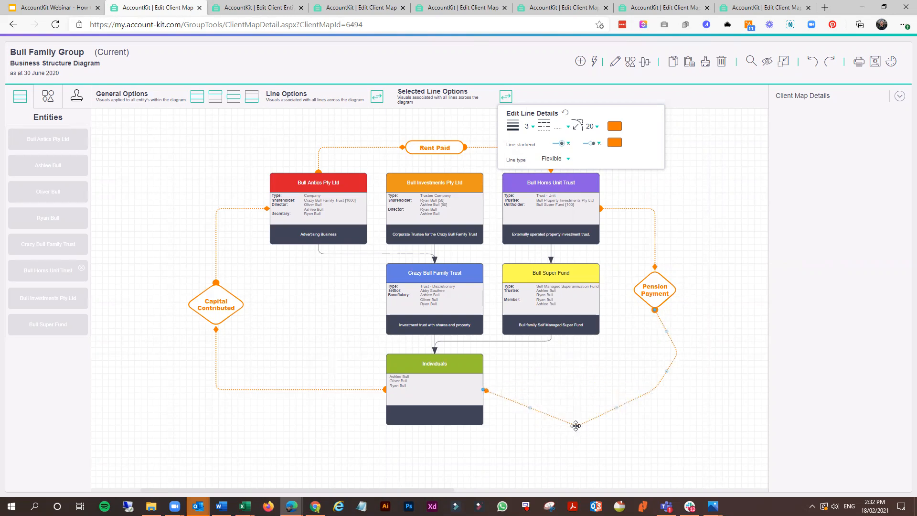
pyautogui.doubleClick(575, 426)
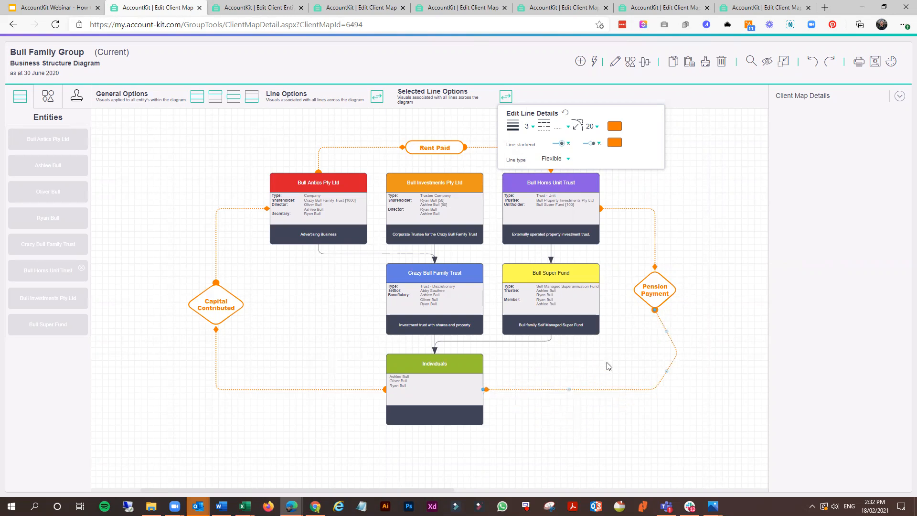
pyautogui.doubleClick(678, 354)
# - Try the Straight Line type on the connector from Pension Payment to Individuals, and change it to Curved Line
pyautogui.click(566, 158)
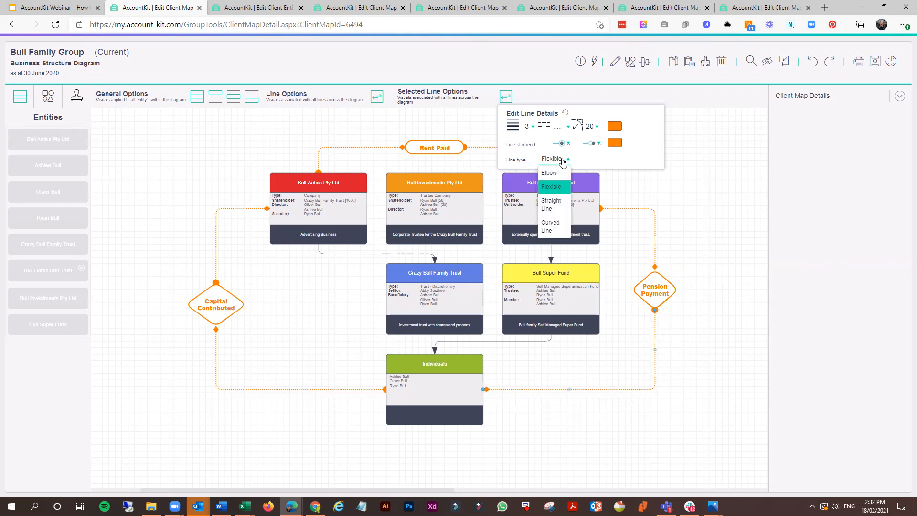
pyautogui.click(555, 205)
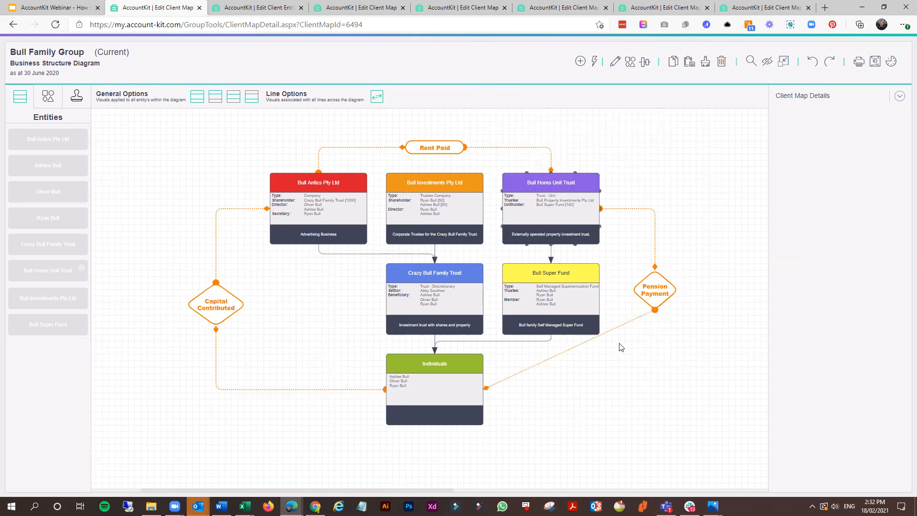
pyautogui.click(626, 323)
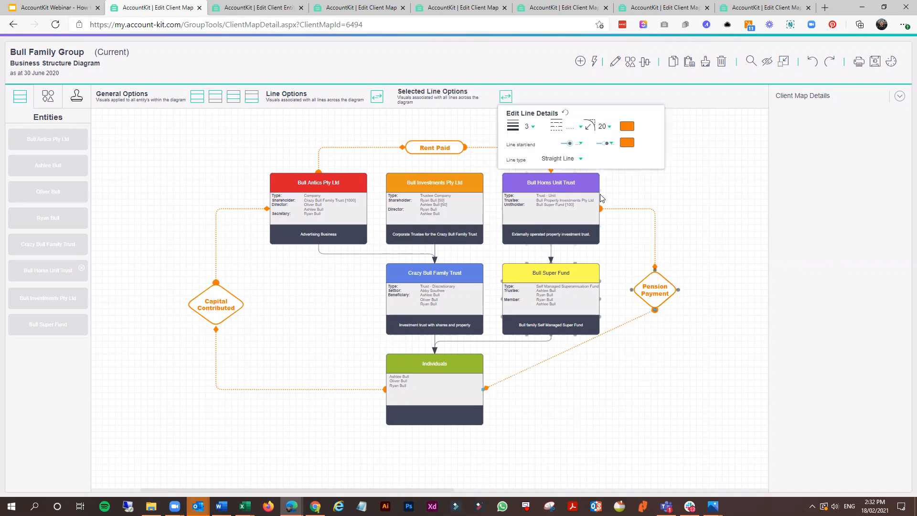
pyautogui.click(562, 158)
pyautogui.click(567, 216)
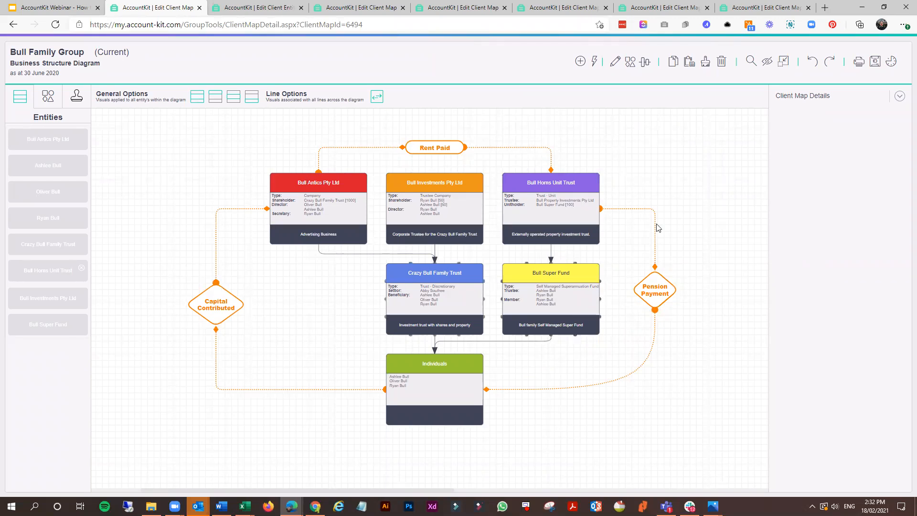
# - Save the client map and preview an earlier auto-saved version from its version history
pyautogui.click(876, 62)
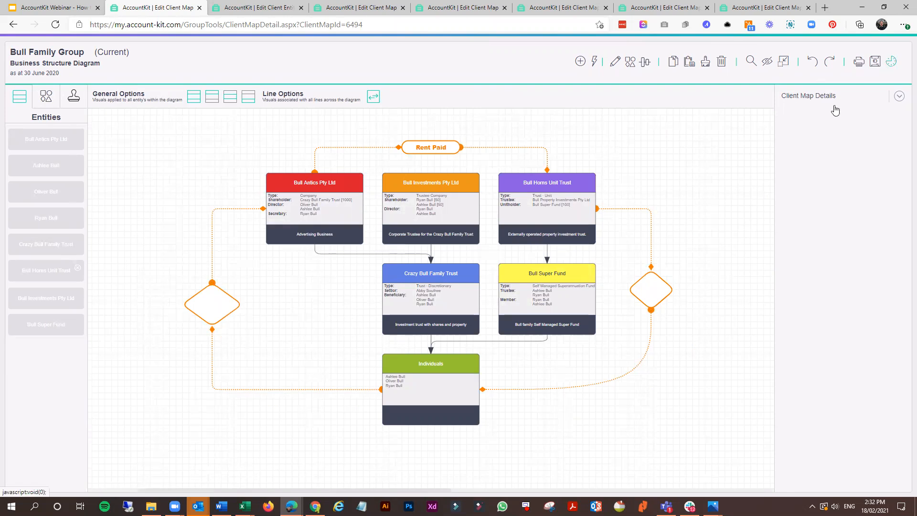
pyautogui.click(892, 62)
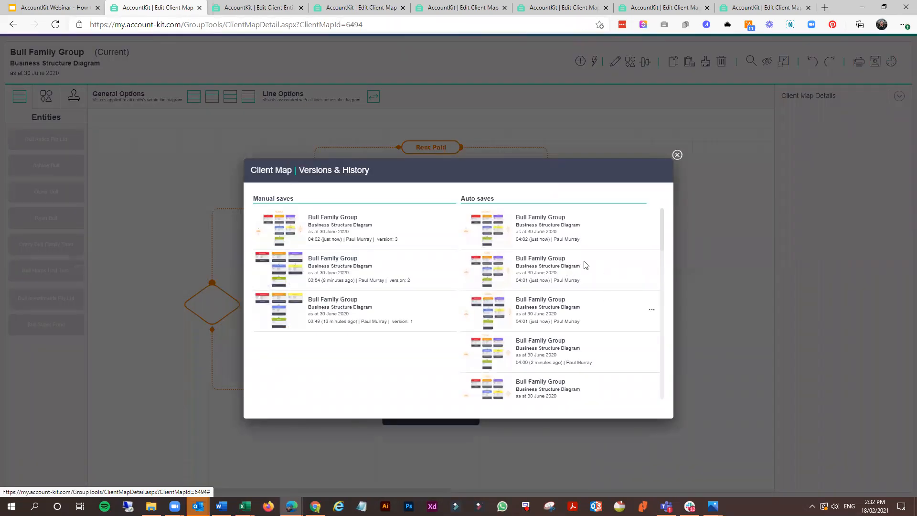
pyautogui.scroll(-3, 487, 283)
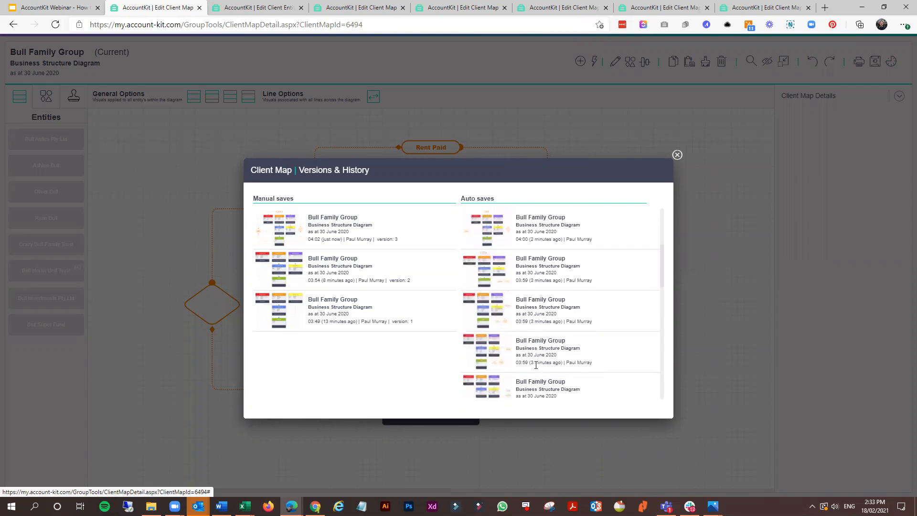
pyautogui.click(488, 349)
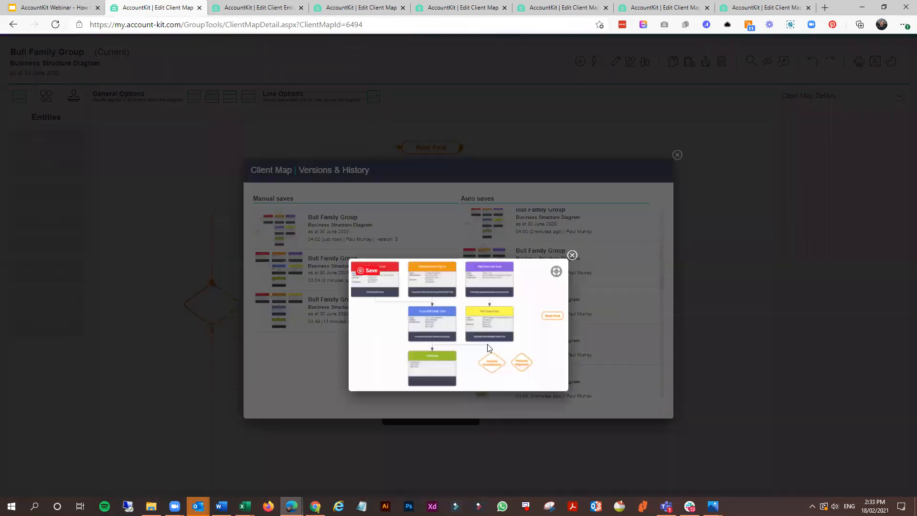
pyautogui.click(573, 256)
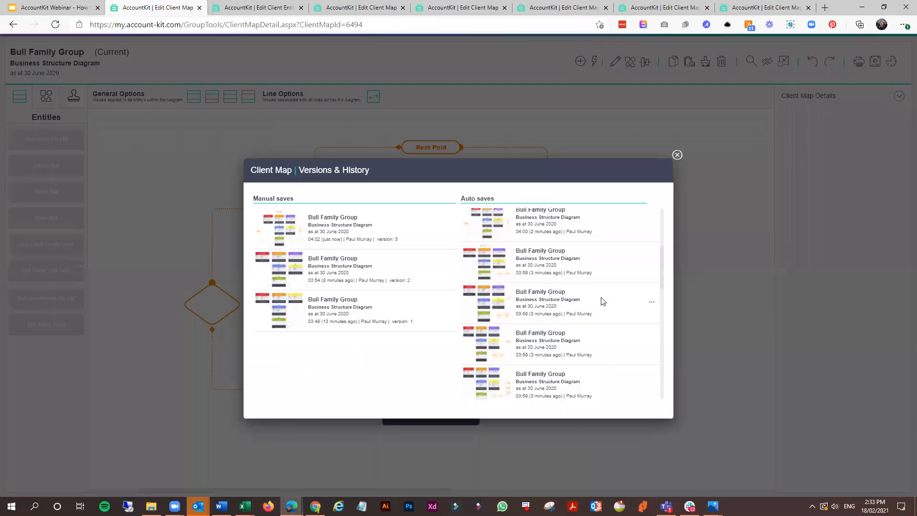
# - Check the restore, copy and delete options of an auto save, and preview the newest manual save
pyautogui.click(653, 303)
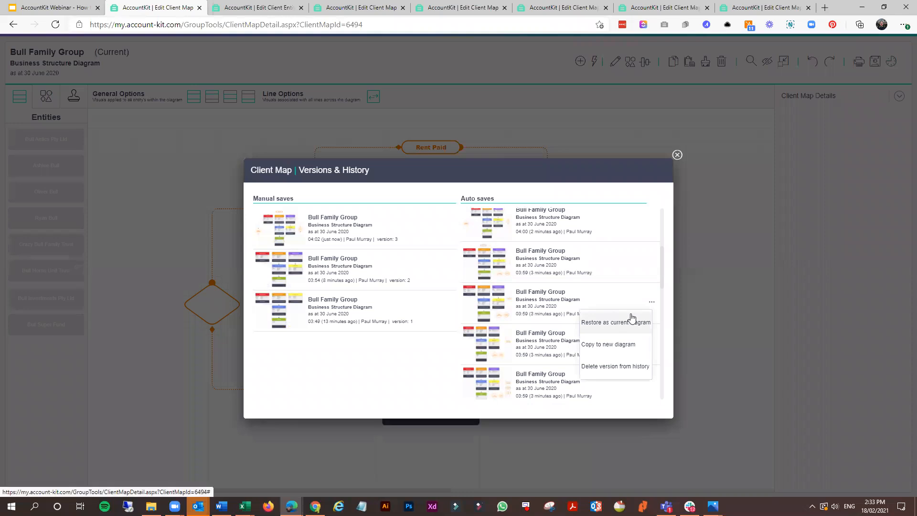
pyautogui.click(618, 345)
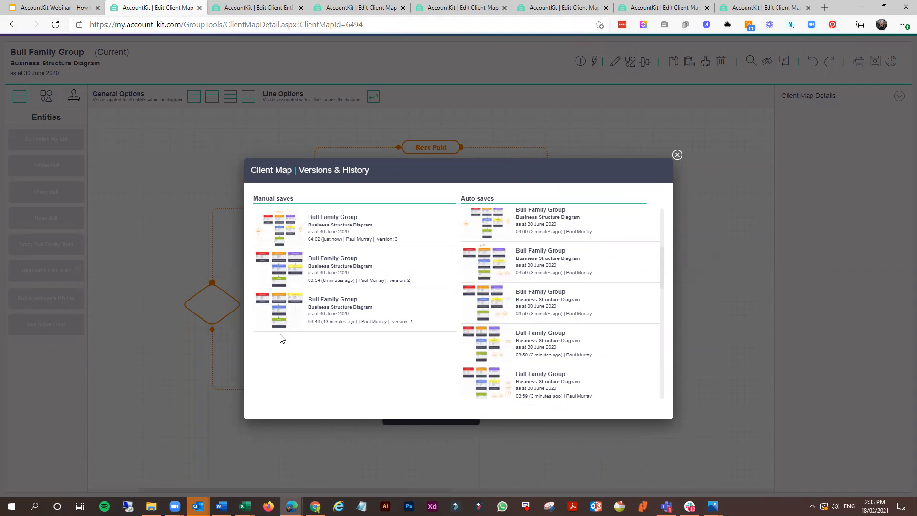
pyautogui.click(283, 234)
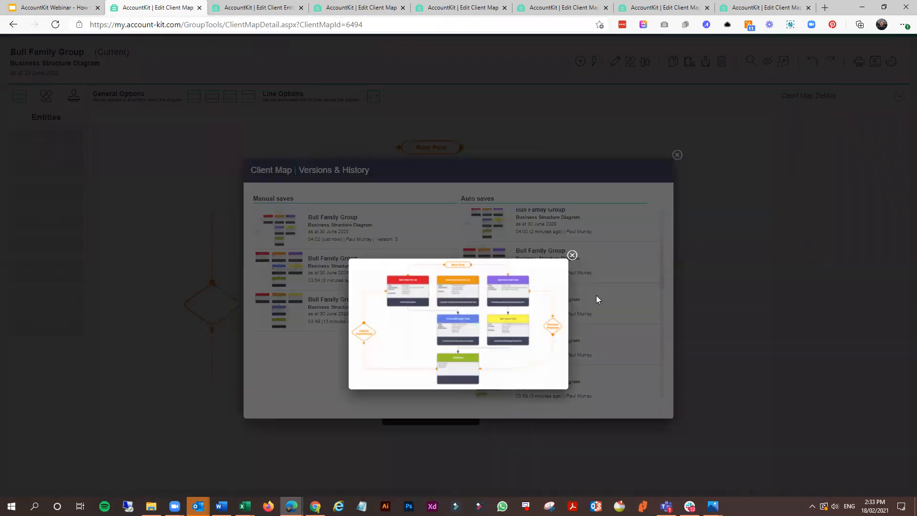
# - Restore manual save version 3 as the current diagram and confirm the replacement
pyautogui.click(449, 229)
pyautogui.click(447, 227)
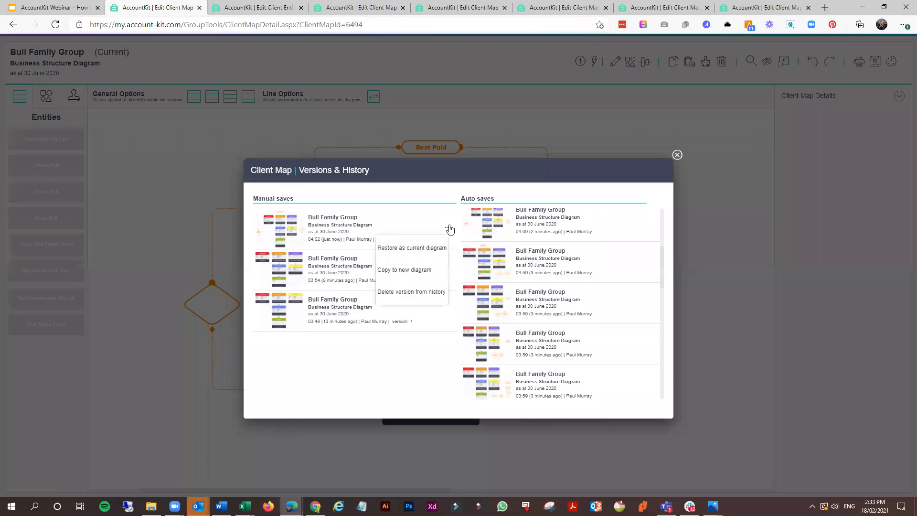
pyautogui.click(407, 248)
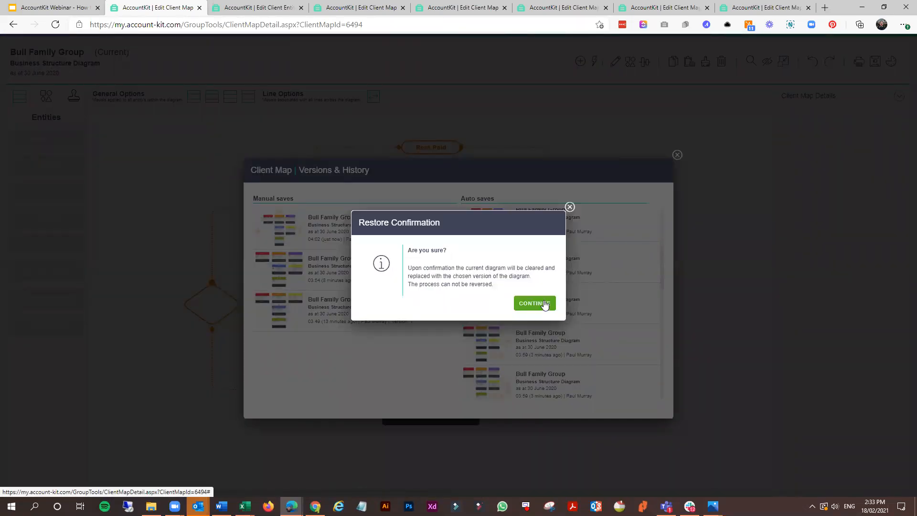
pyautogui.click(545, 304)
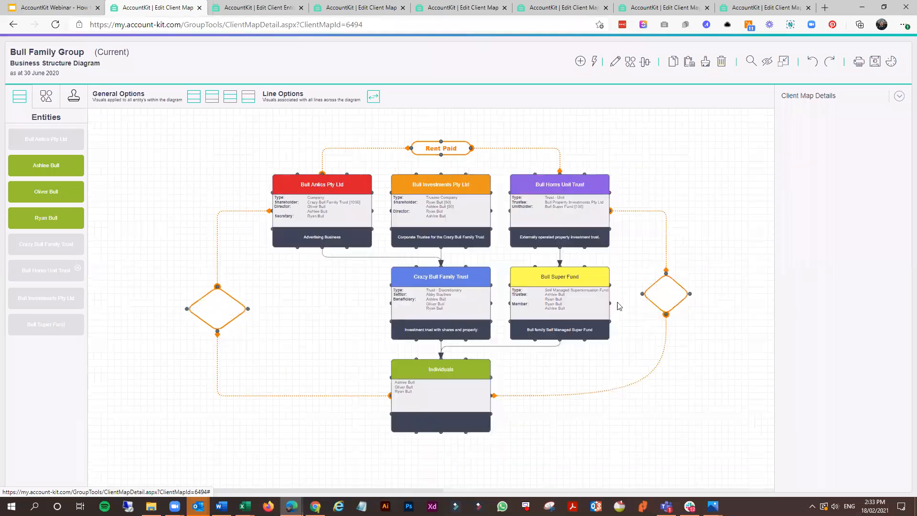
pyautogui.click(653, 303)
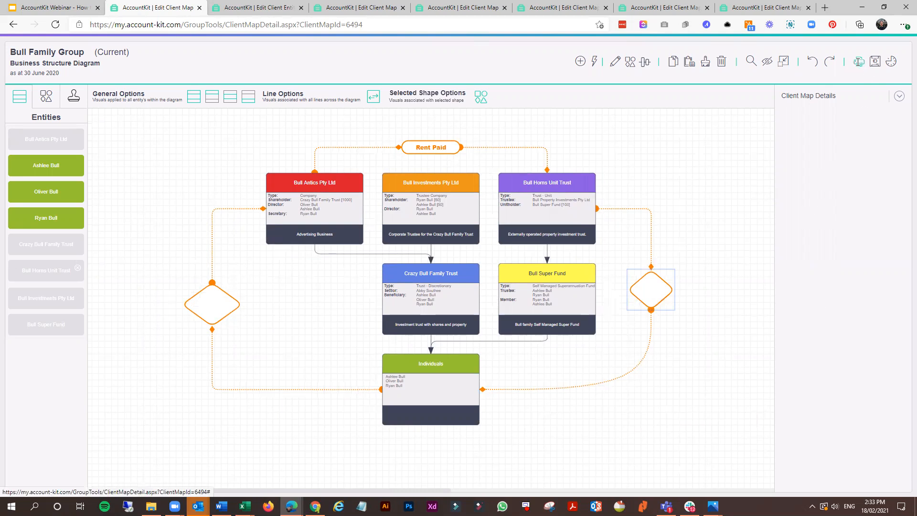
# - Export the client map locally as a colour landscape PDF, review the generated file and close it
pyautogui.click(858, 62)
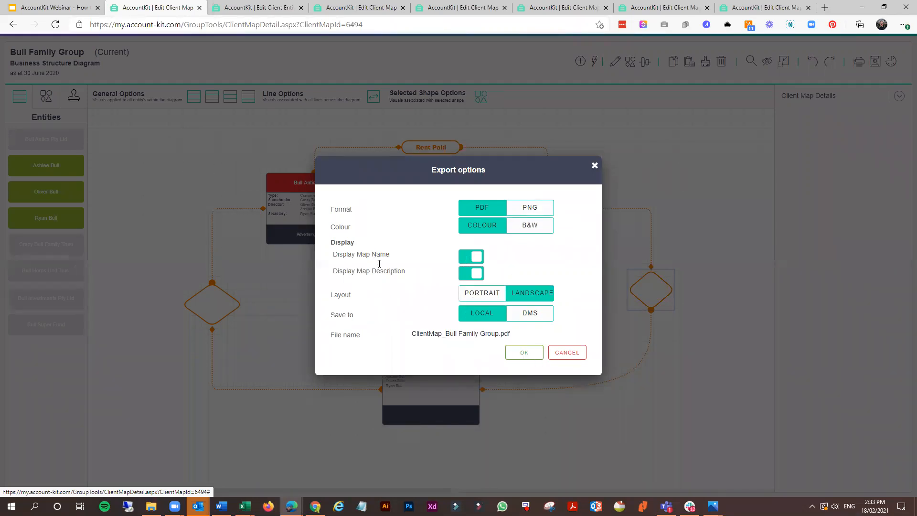
pyautogui.click(529, 354)
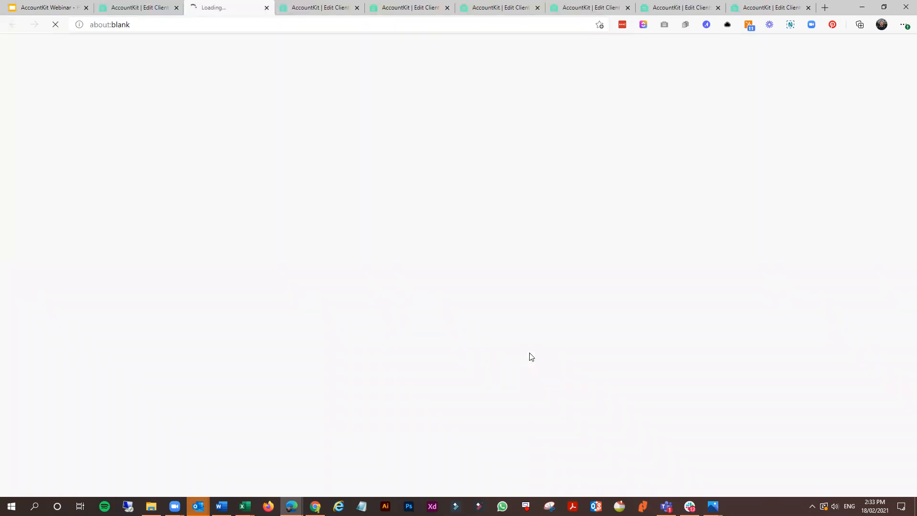
pyautogui.click(76, 483)
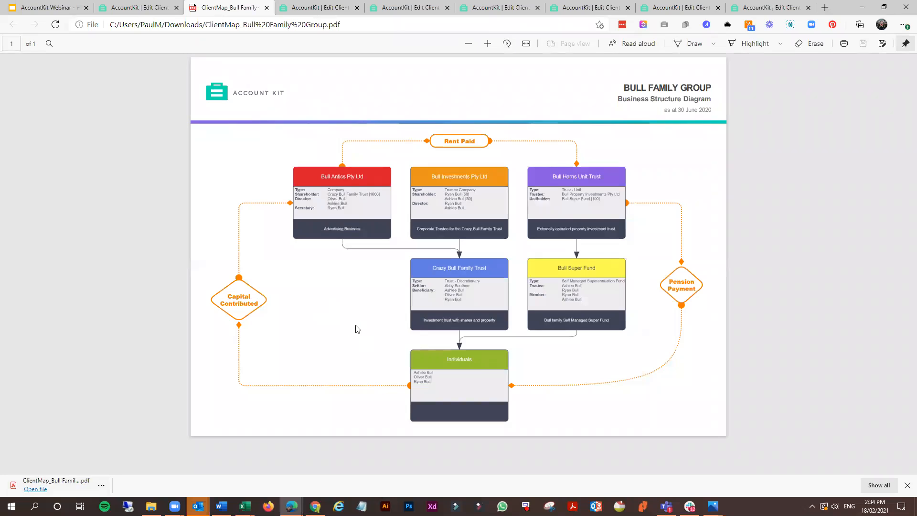
pyautogui.click(267, 8)
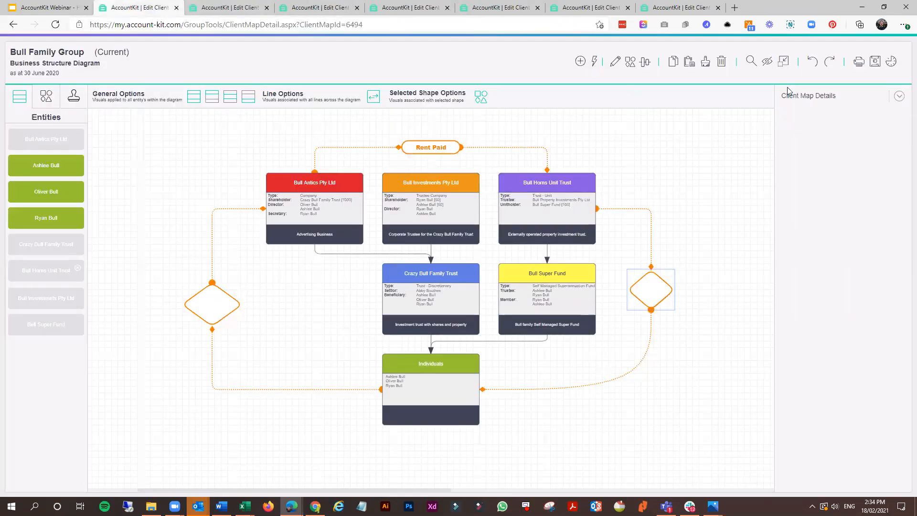
# - Export the client map in PNG format, check the options for saving the generated image, and close it
pyautogui.click(875, 61)
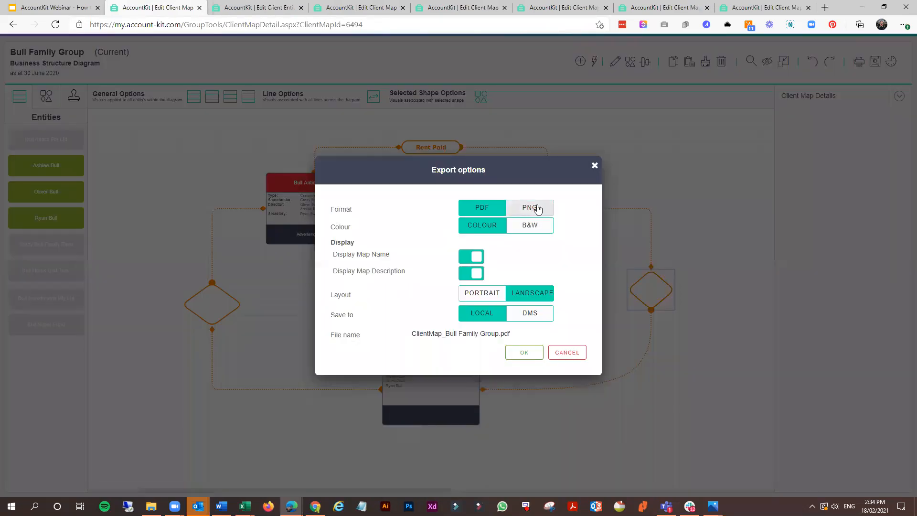
pyautogui.click(537, 208)
pyautogui.click(525, 334)
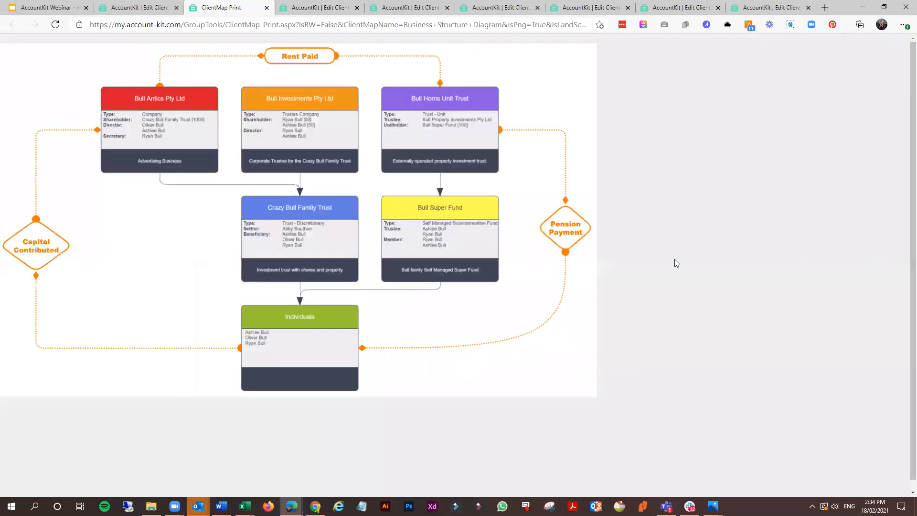
pyautogui.rightClick(320, 150)
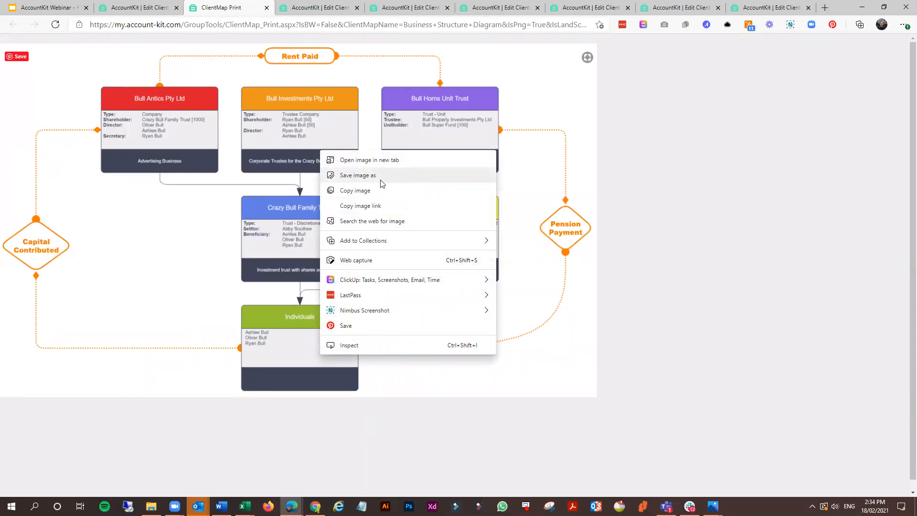
pyautogui.click(236, 4)
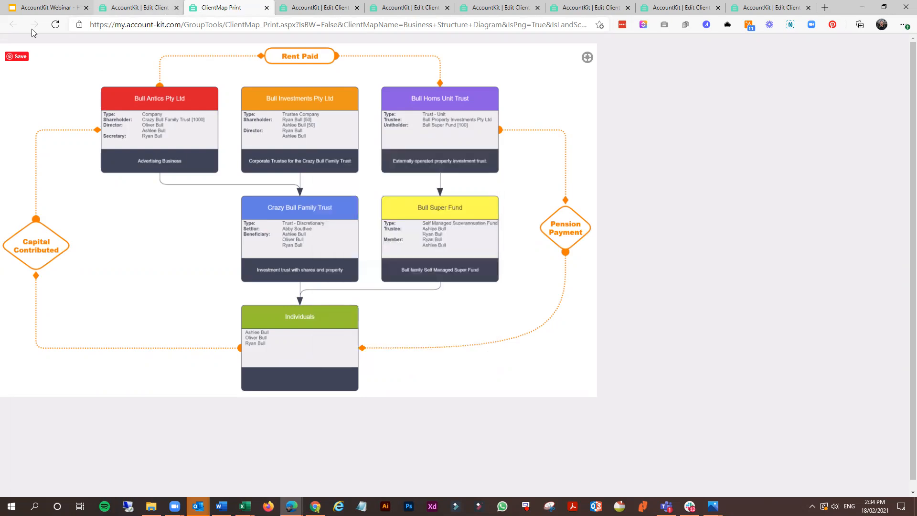
pyautogui.click(267, 8)
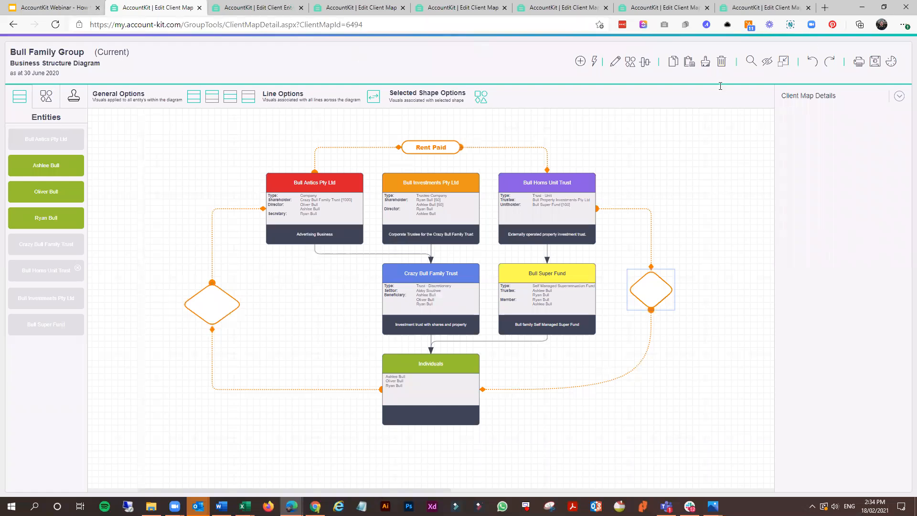
# - Leave the full-screen map editor for the client maps list, and sort the list by last updated date, newest first
pyautogui.click(785, 61)
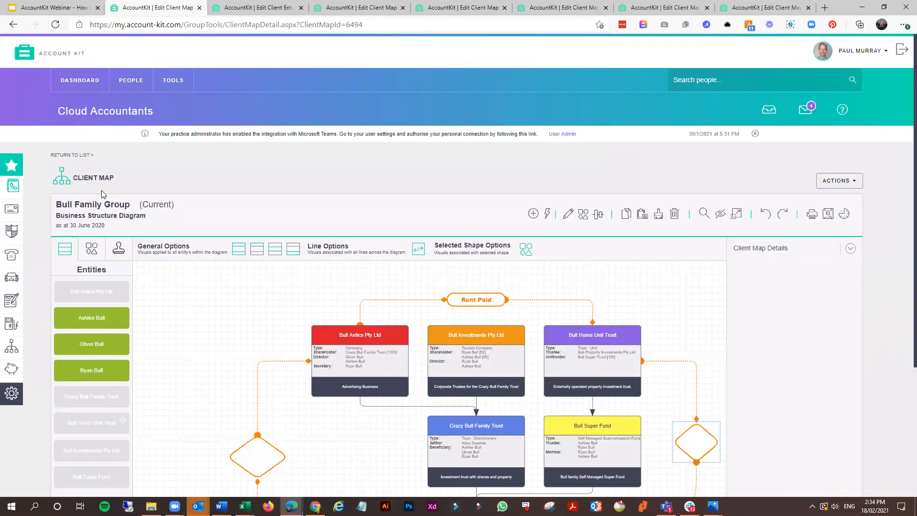
pyautogui.click(75, 156)
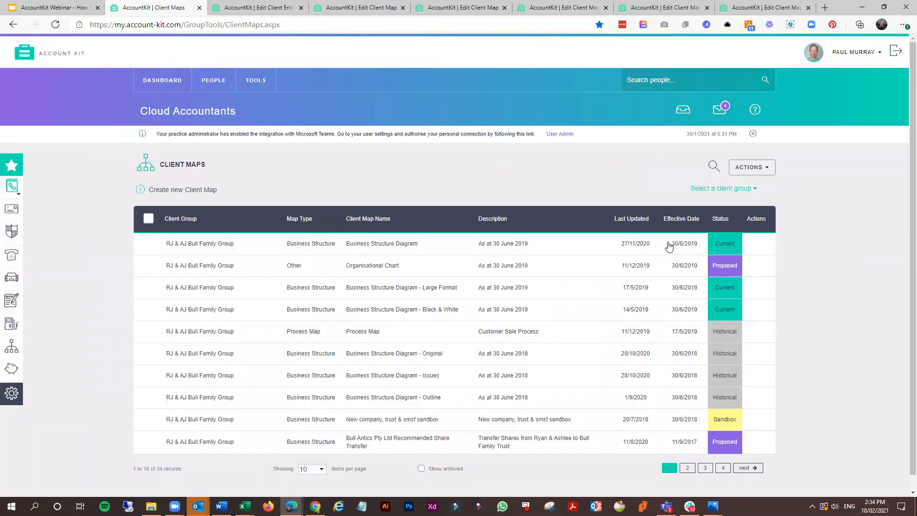
pyautogui.click(632, 220)
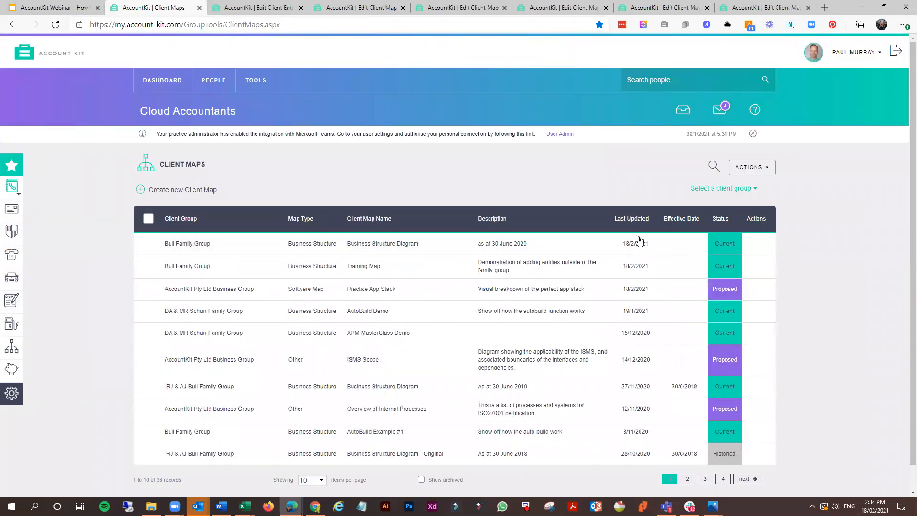
# - Check the row actions available for the newest Business Structure Diagram, and switch to the SA Great Property Syndicate map with its layout options closed
pyautogui.click(757, 244)
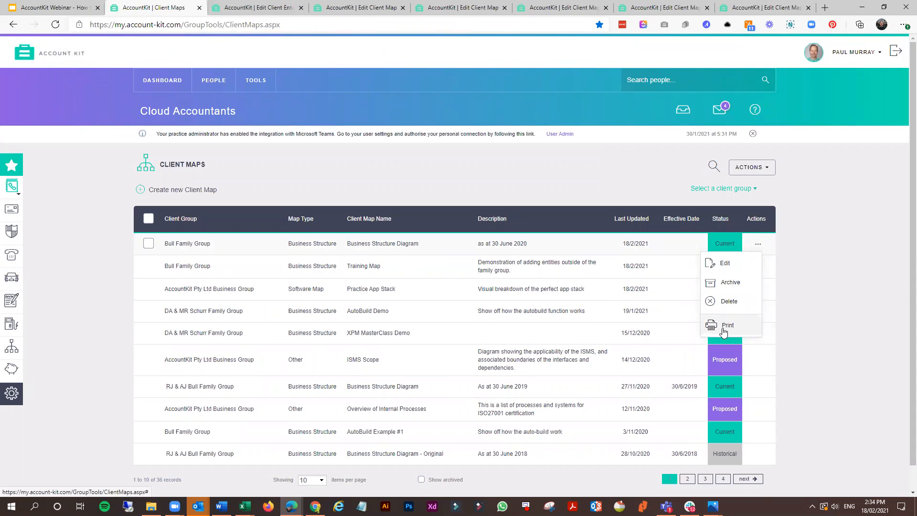
pyautogui.click(842, 217)
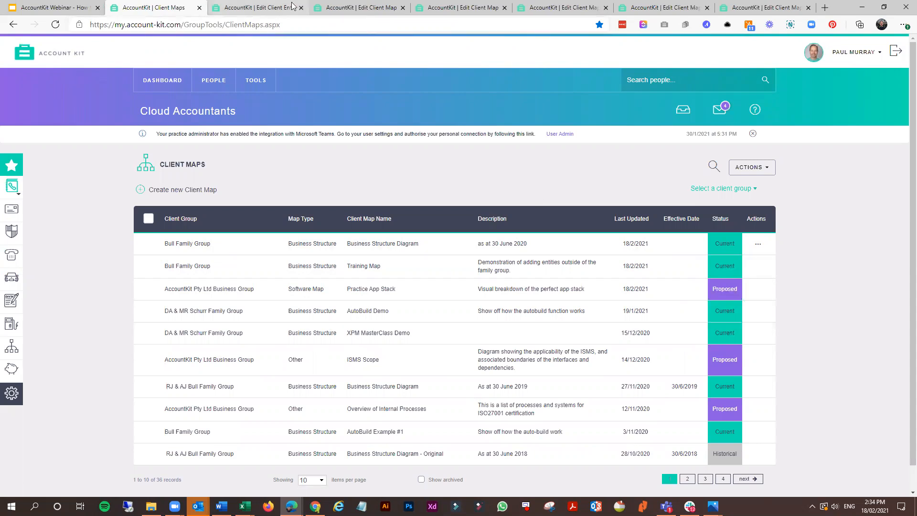
pyautogui.click(371, 8)
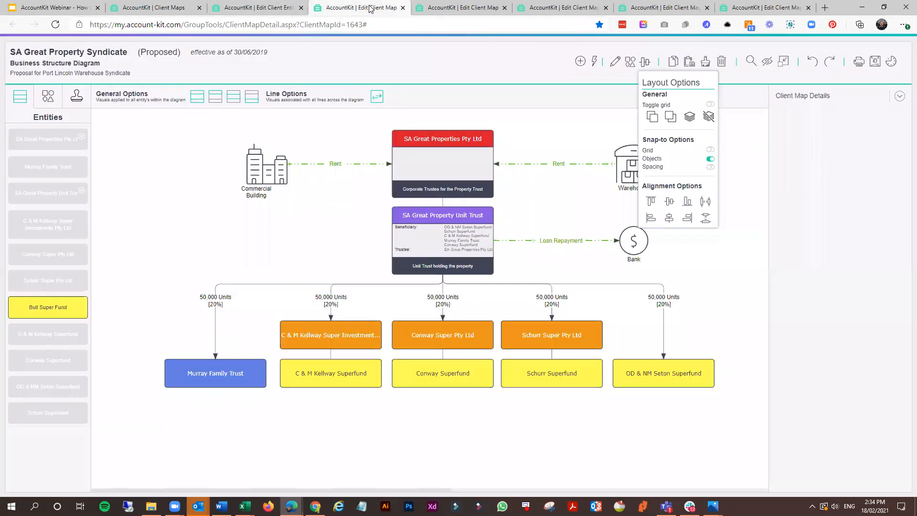
pyautogui.click(646, 64)
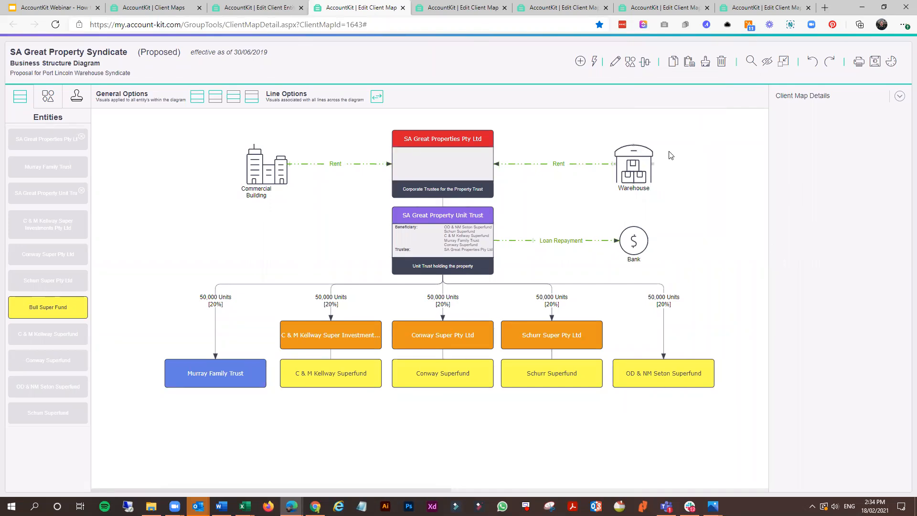
# - Add the sheep icon from the Other category to the diagram, in the empty area below the commercial building
pyautogui.click(631, 62)
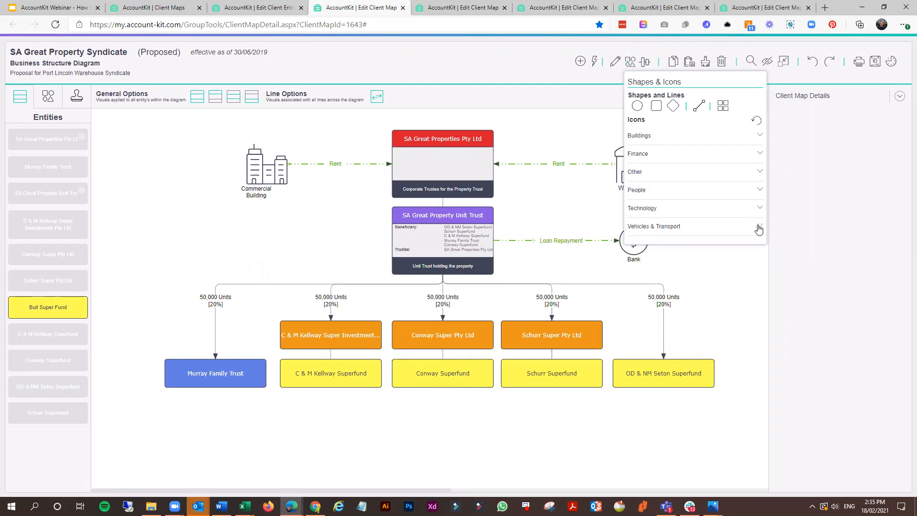
pyautogui.click(760, 171)
pyautogui.moveTo(673, 204); pyautogui.dragTo(313, 261)
pyautogui.moveTo(271, 240); pyautogui.dragTo(272, 240)
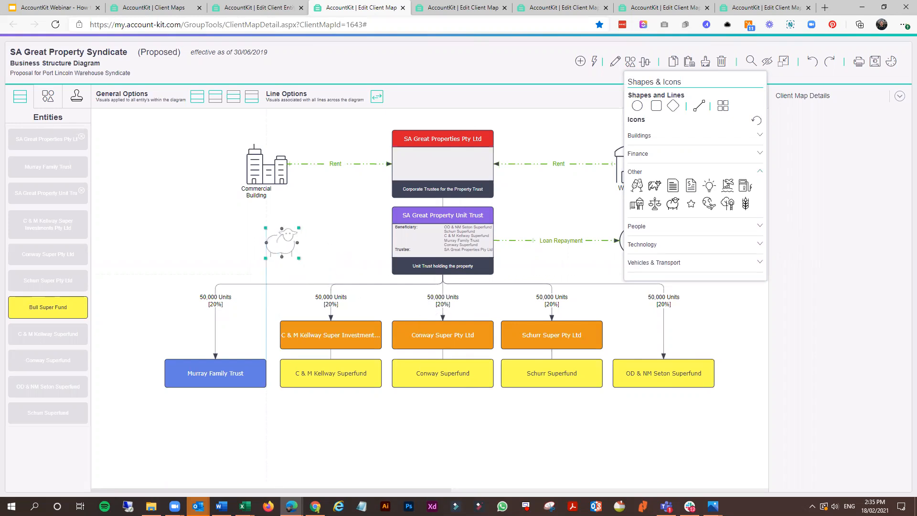
# - Add the champagne glasses icon beside the sheep, and view its icon and text area settings without changing them
pyautogui.click(631, 63)
pyautogui.moveTo(638, 187); pyautogui.dragTo(423, 312)
pyautogui.moveTo(278, 280); pyautogui.dragTo(216, 244)
pyautogui.doubleClick(216, 244)
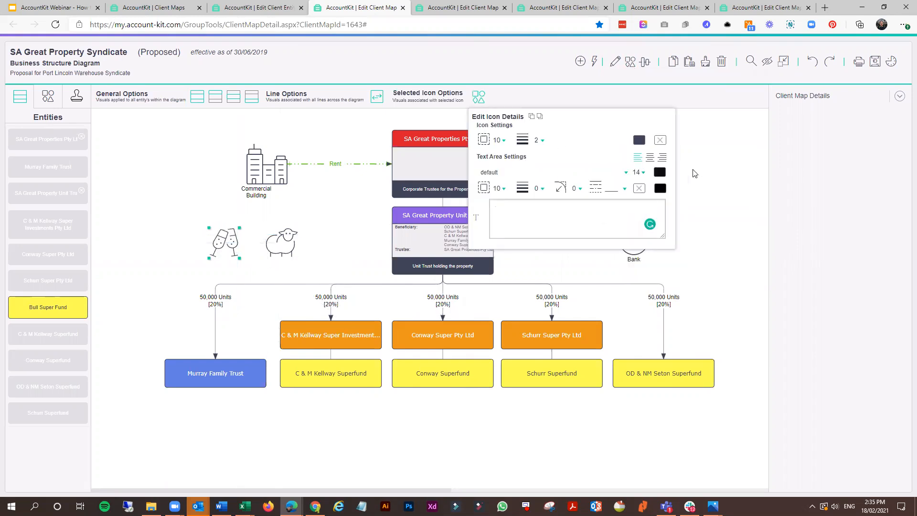
pyautogui.click(323, 213)
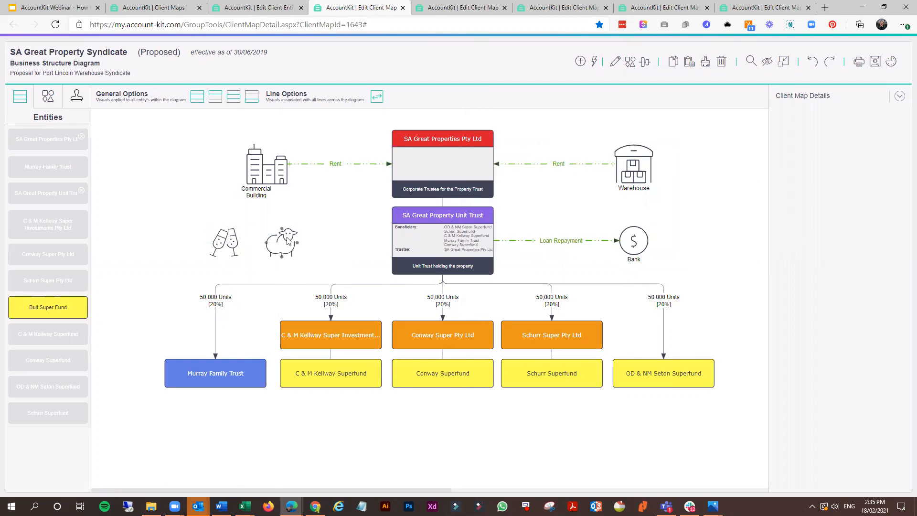
# - Delete the sheep and champagne glasses icons from the diagram
pyautogui.press('Delete')
pyautogui.click(233, 242)
pyautogui.press('Delete')
# - Switch to The Conway Group's High Level Overview map and examine its farming operations, international shipping and long term investments groupings
pyautogui.click(467, 13)
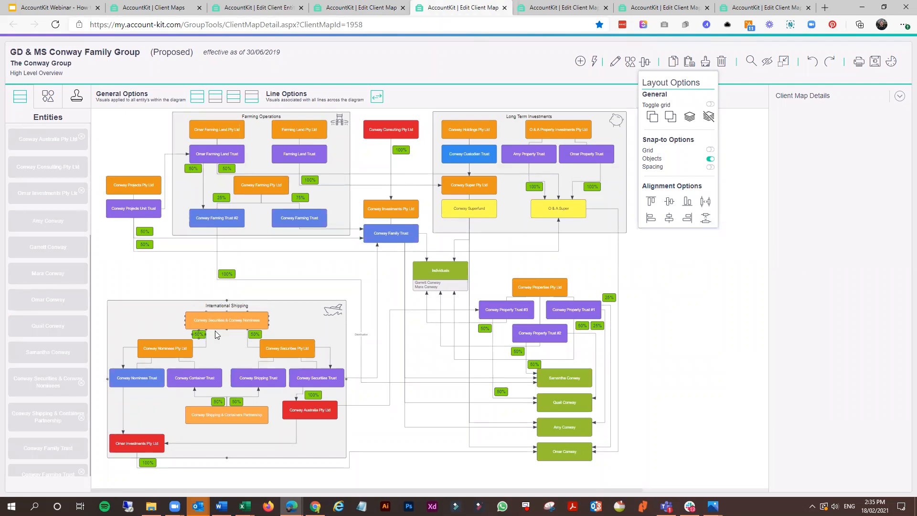
pyautogui.click(269, 362)
pyautogui.scroll(4, 201, 205)
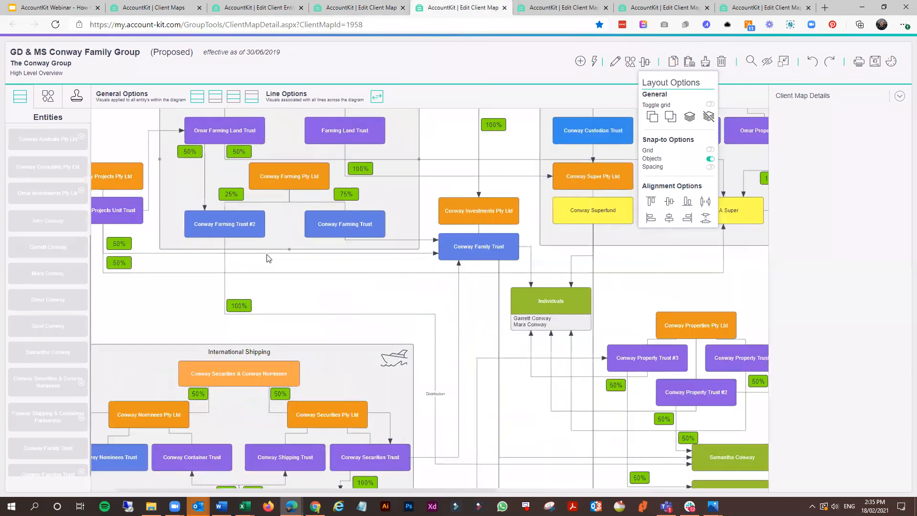
pyautogui.moveTo(298, 214); pyautogui.dragTo(389, 371)
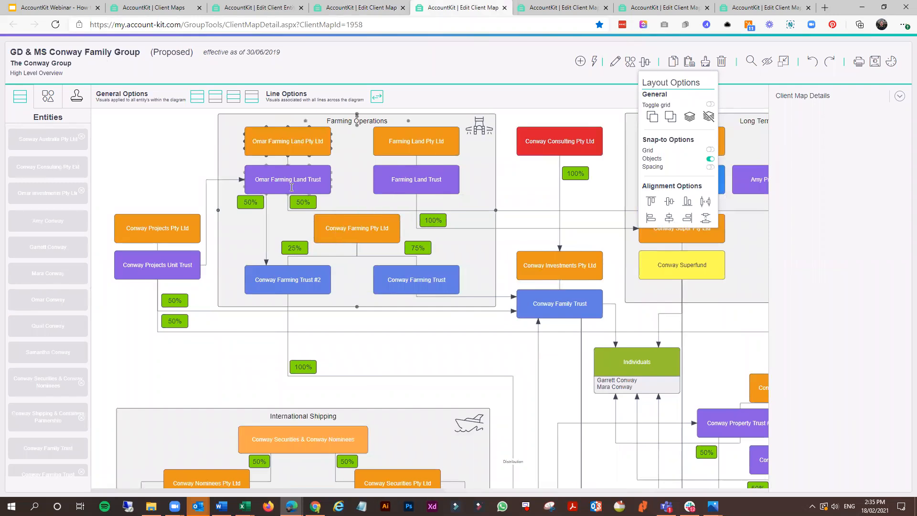
pyautogui.scroll(-2, 510, 233)
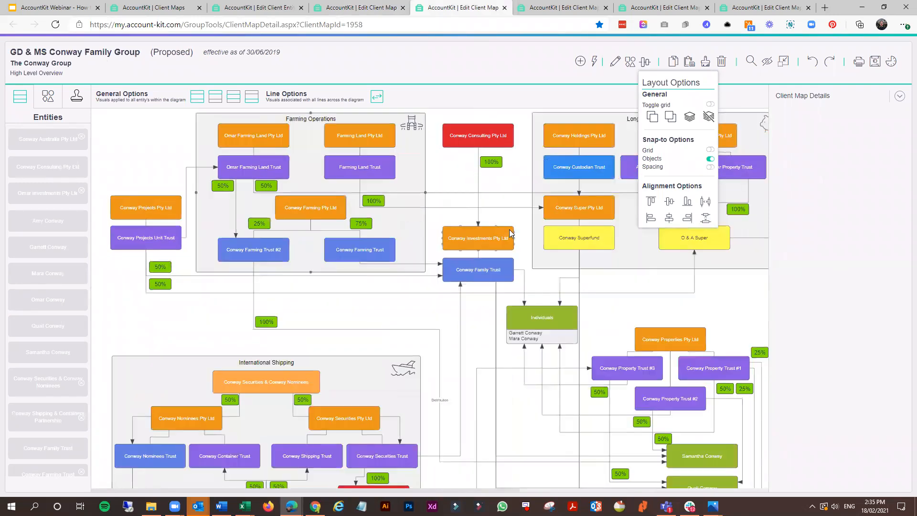
pyautogui.scroll(-1, 509, 233)
# - Switch to the process map of the Customer Sale Process
pyautogui.click(563, 7)
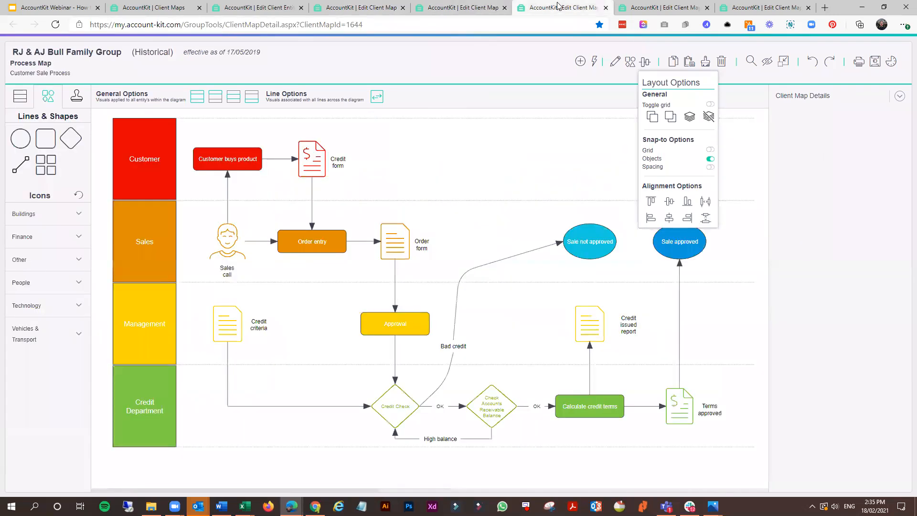